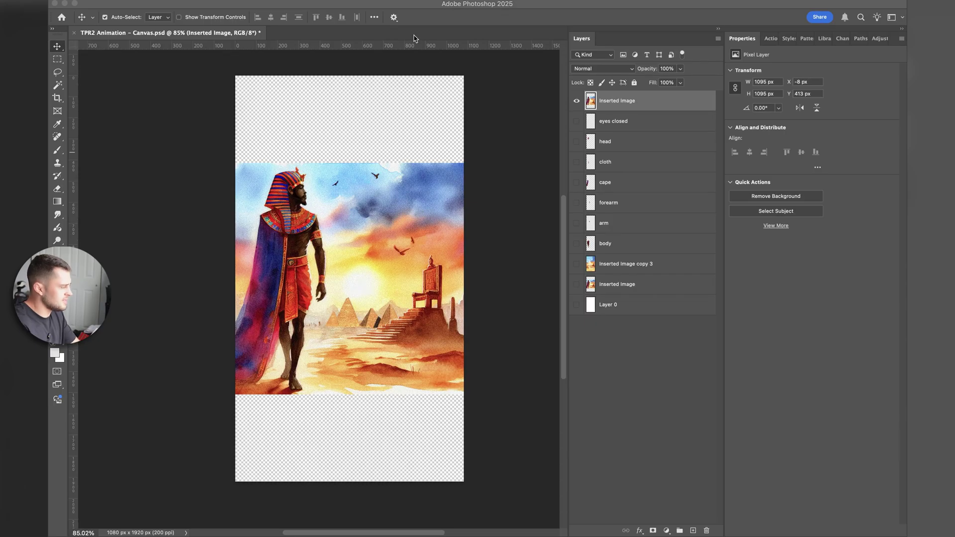
Step: Enlarge the inserted painting slightly with Free Transform so it covers the edges
click(406, 5)
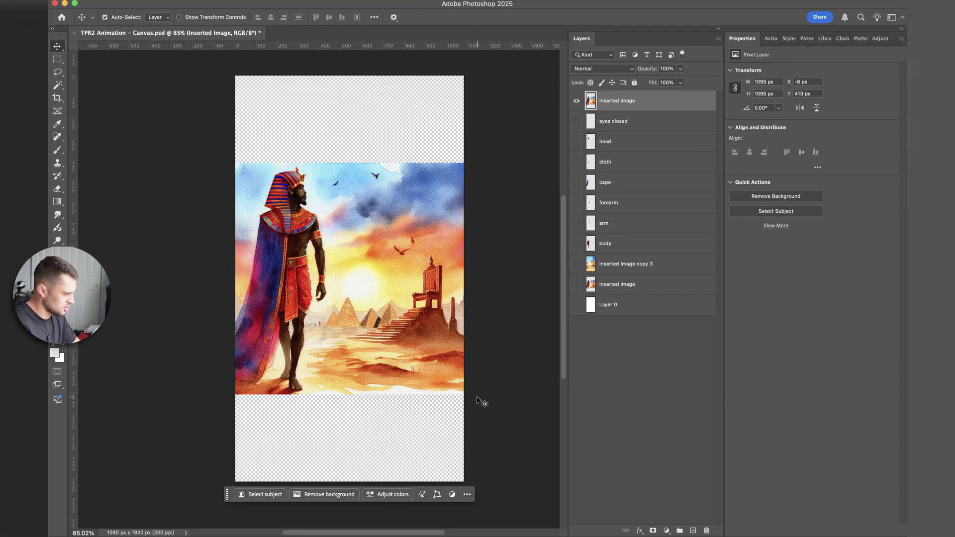
key(ctrl+t)
drag(234, 279, 232, 279)
key(Return)
Step: Select the empty top and bottom strips and generative-fill them, keeping variation 1
key(m)
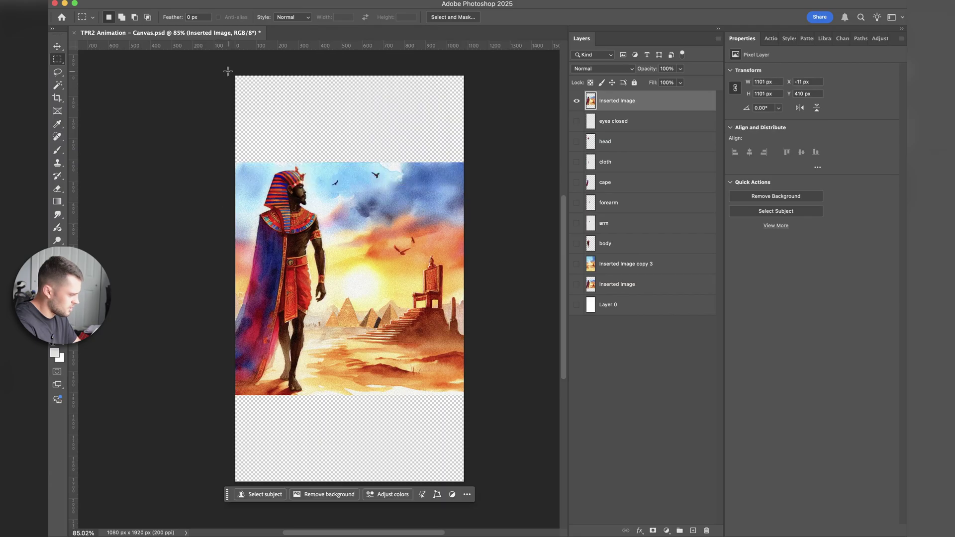
drag(228, 71, 482, 165)
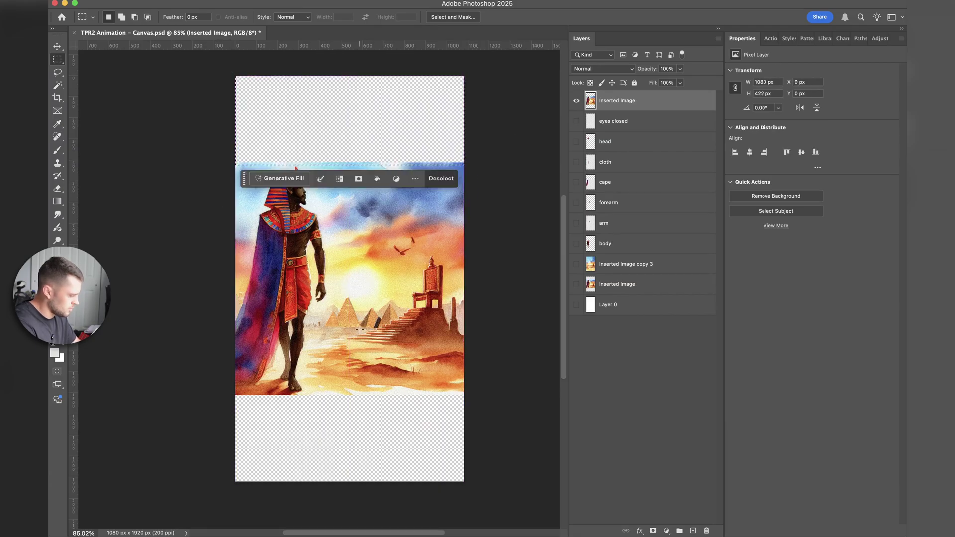
drag(233, 392, 482, 490)
click(298, 501)
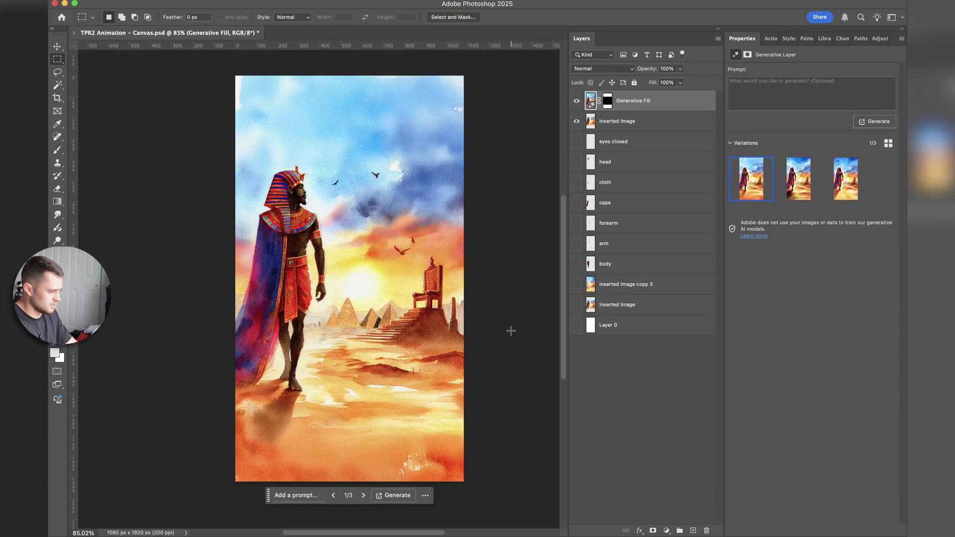
click(800, 185)
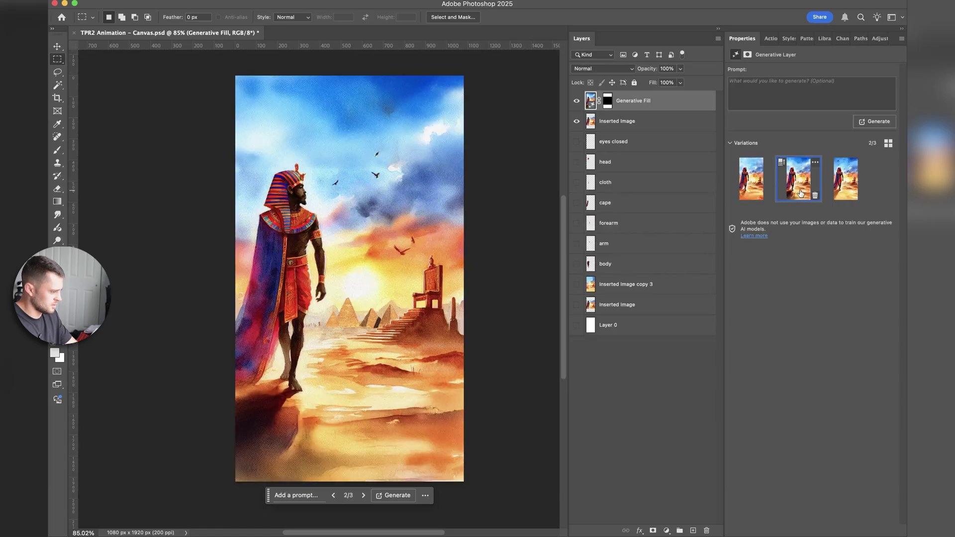
click(849, 186)
click(754, 185)
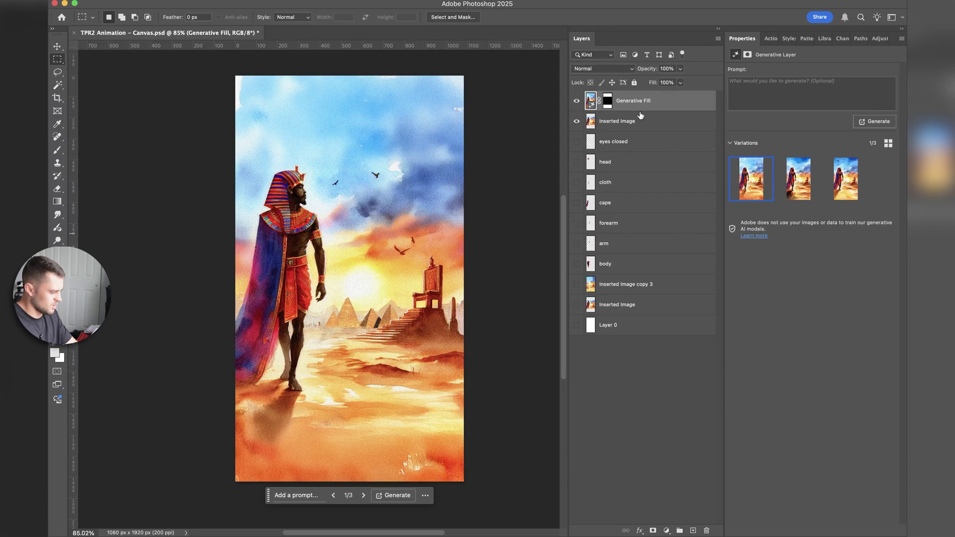
Step: Duplicate Inserted Image, hide the original, and merge the copy with the Generative Fill layer
click(645, 126)
key(super+j)
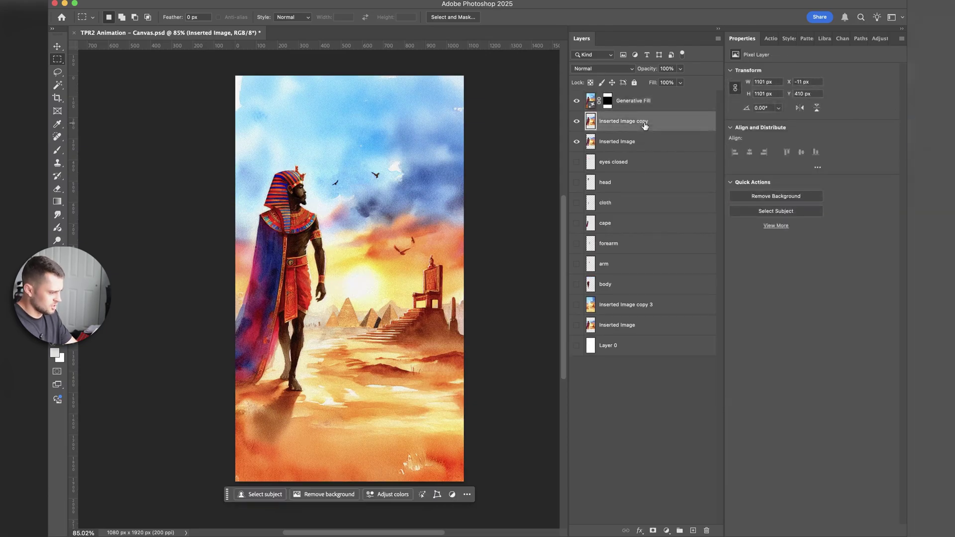
click(578, 142)
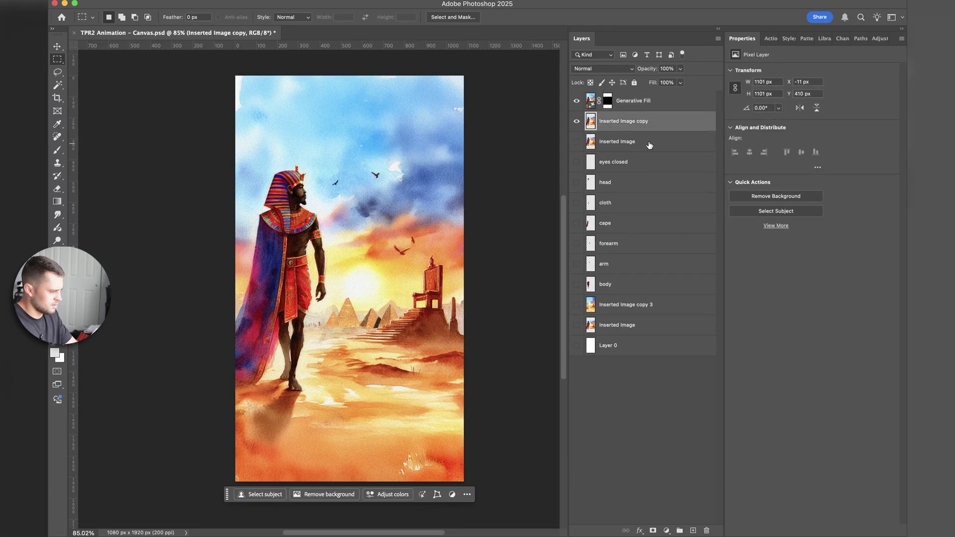
shift+click(655, 108)
key(super+e)
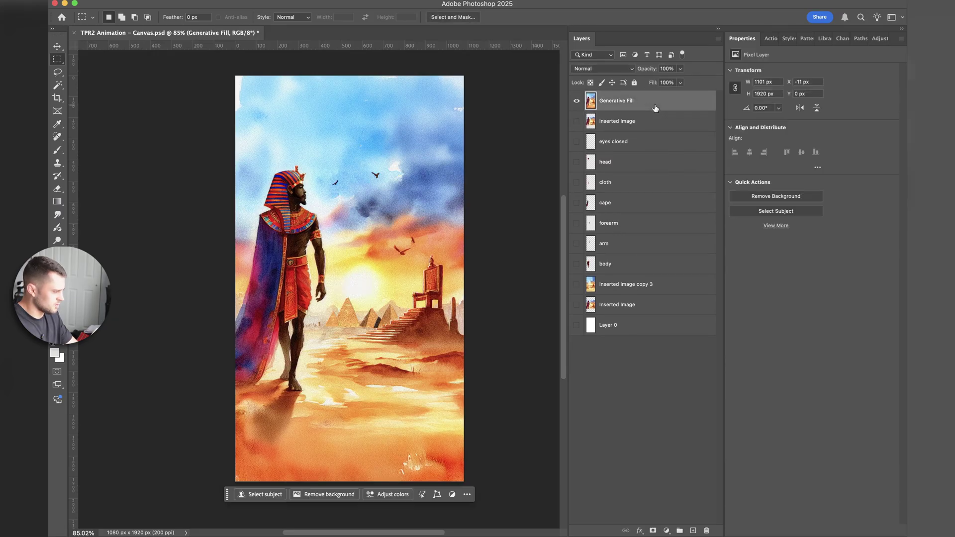
Step: Spot-heal the birds and white cloud spots out of the sky
key(v)
scroll(423, 265, up, 5)
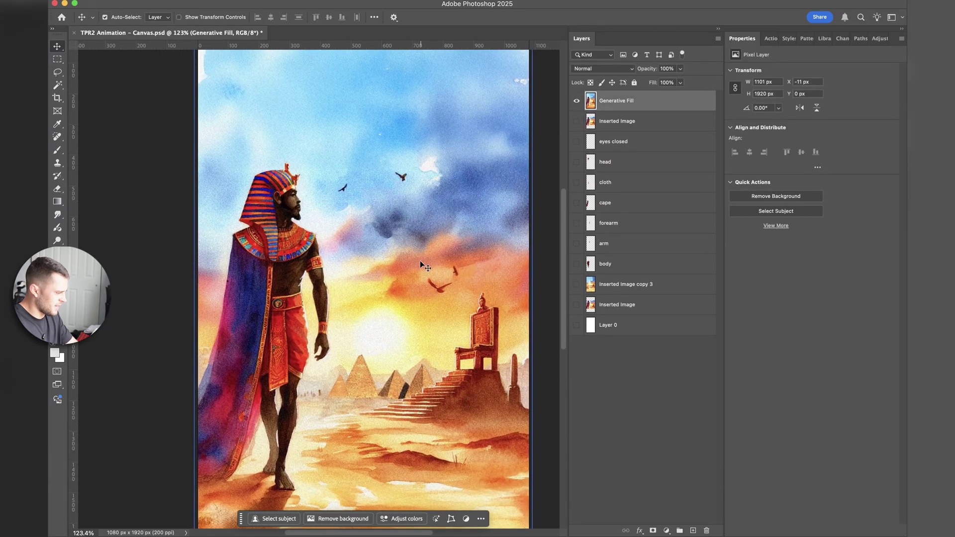
click(57, 137)
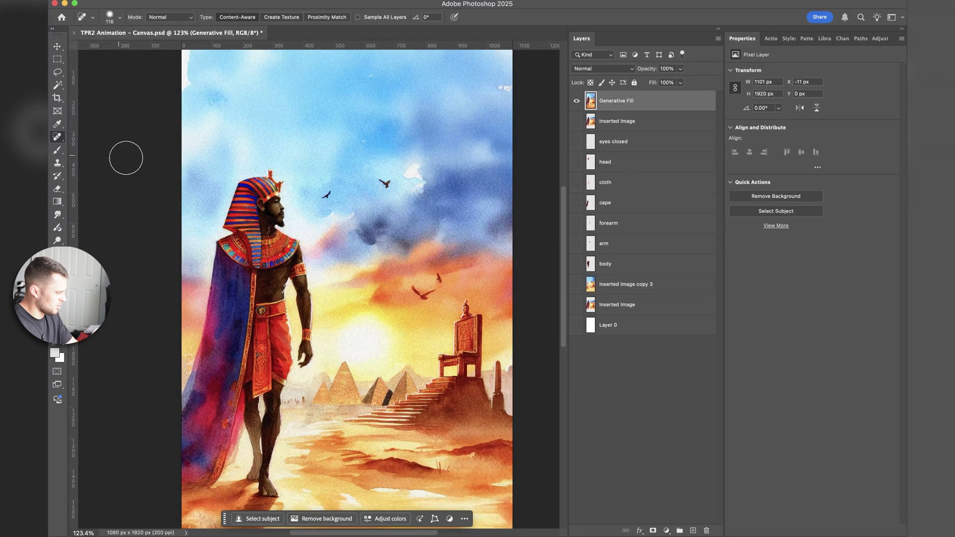
click(326, 194)
click(385, 183)
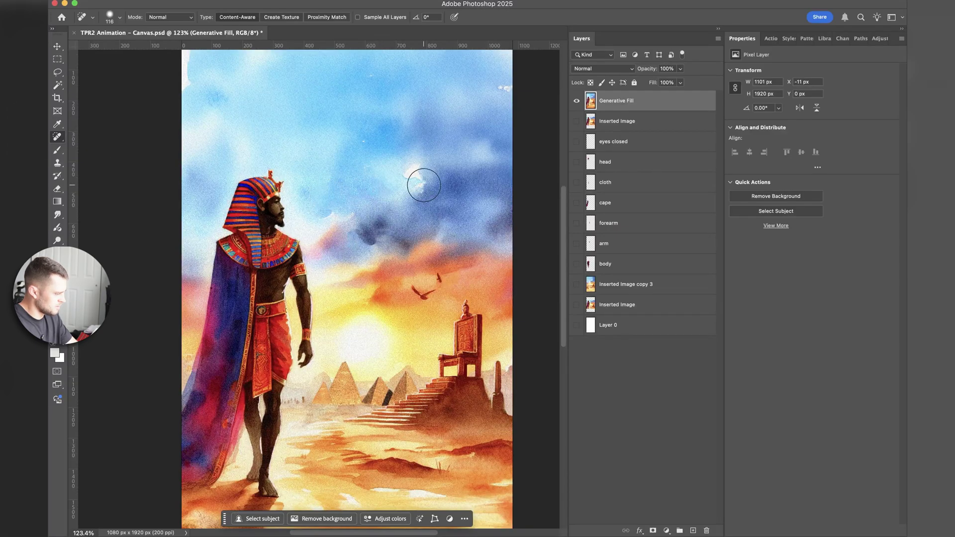
click(414, 175)
click(423, 192)
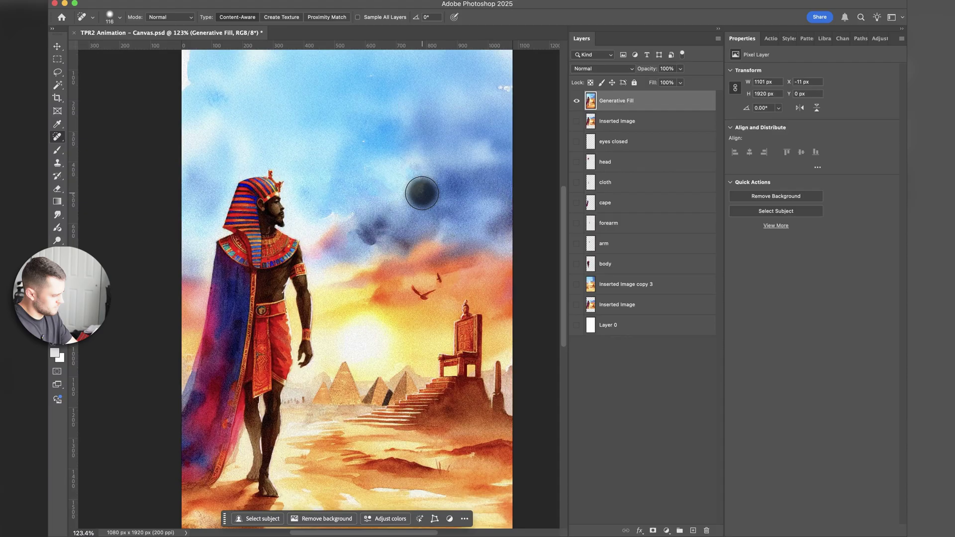
click(424, 296)
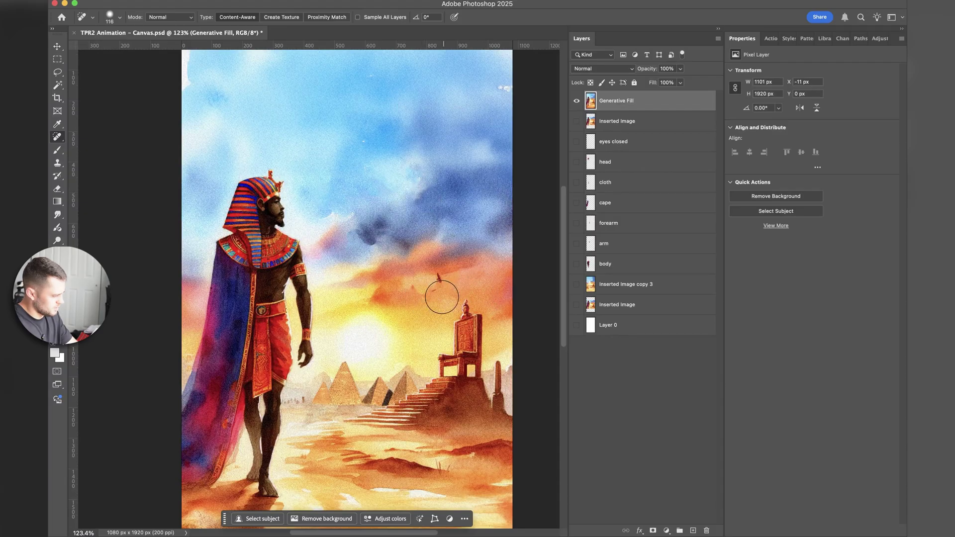
click(426, 292)
click(436, 278)
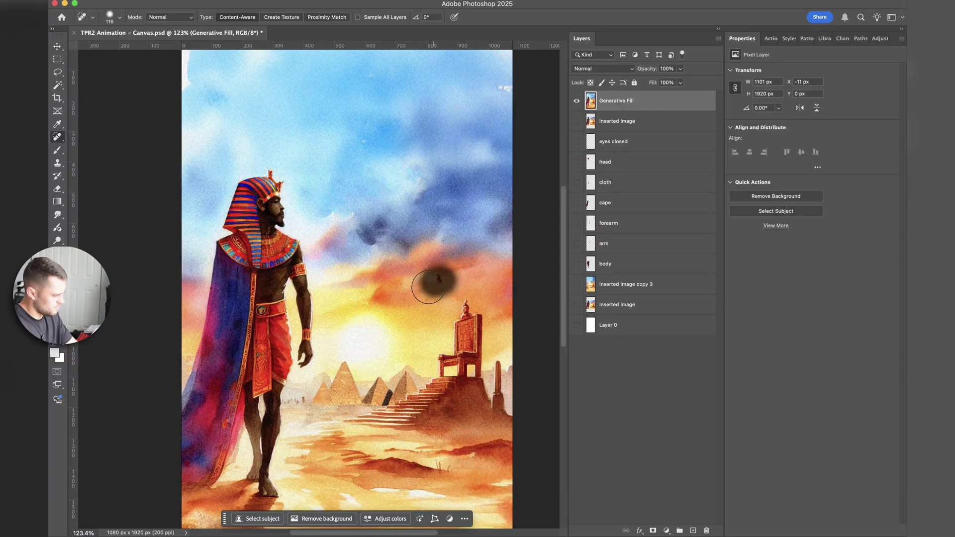
Step: Smooth the dark cloud patch and heal the blemish in the bottom sand
scroll(456, 326, down, 3)
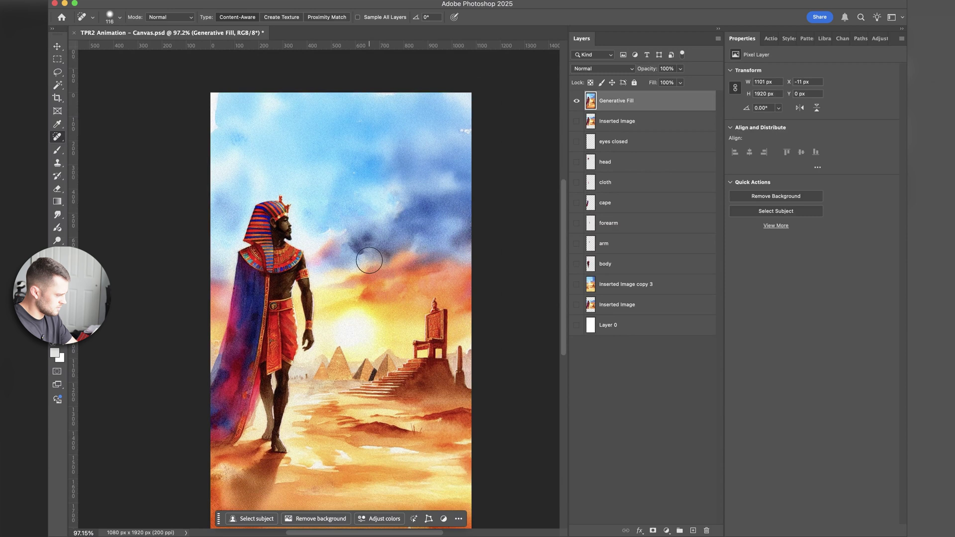
mouse_move(369, 260)
mouse_down()
mouse_move(338, 231)
mouse_move(305, 222)
mouse_up()
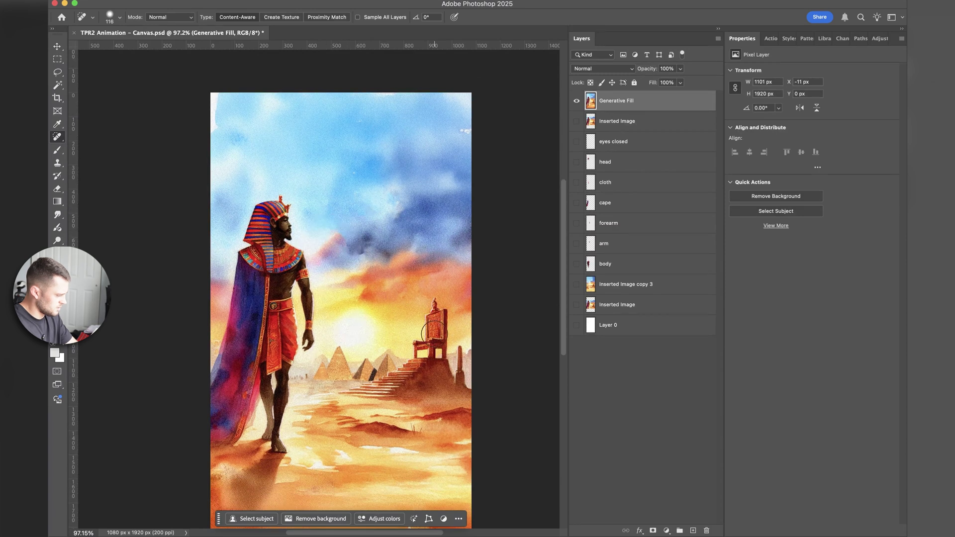
scroll(434, 334, down, 5)
scroll(428, 379, up, 3)
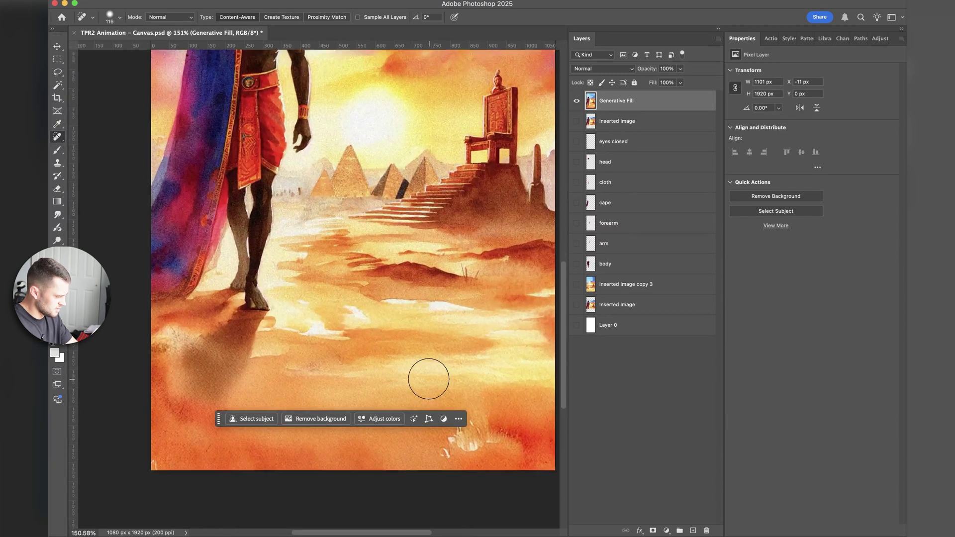
scroll(429, 379, down, 3)
scroll(429, 379, right, 2)
mouse_move(448, 366)
mouse_down()
mouse_move(376, 362)
mouse_move(448, 349)
mouse_up()
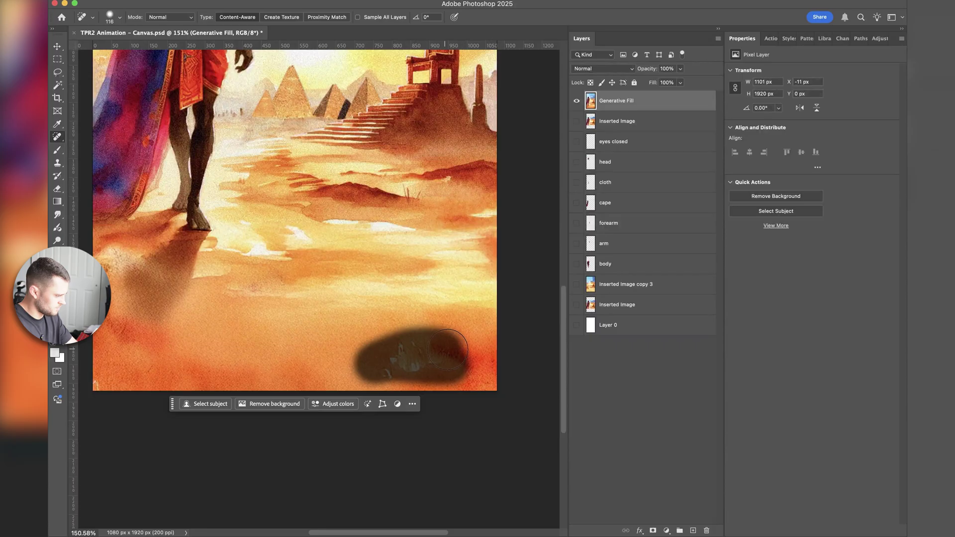
scroll(448, 329, down, 4)
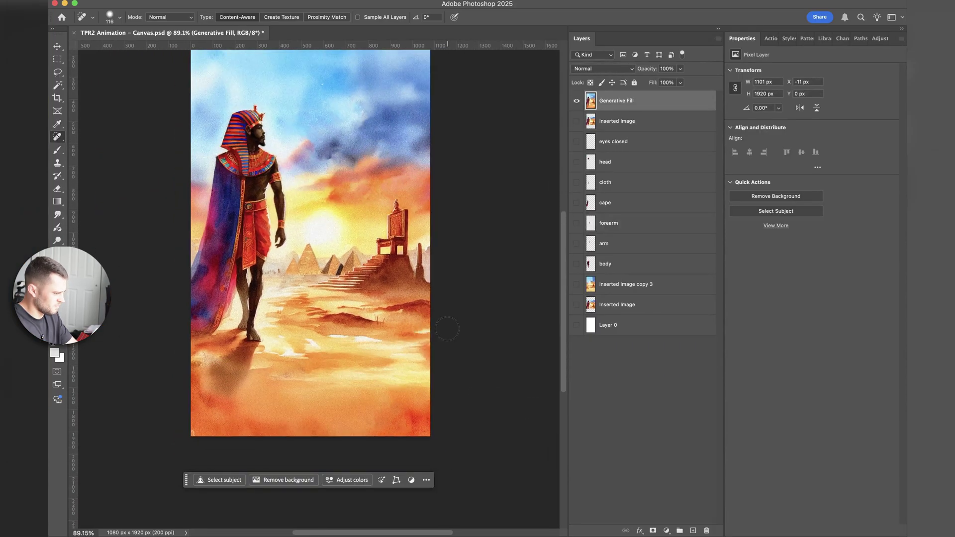
key(v)
scroll(365, 200, left, 3)
scroll(365, 200, up, 1)
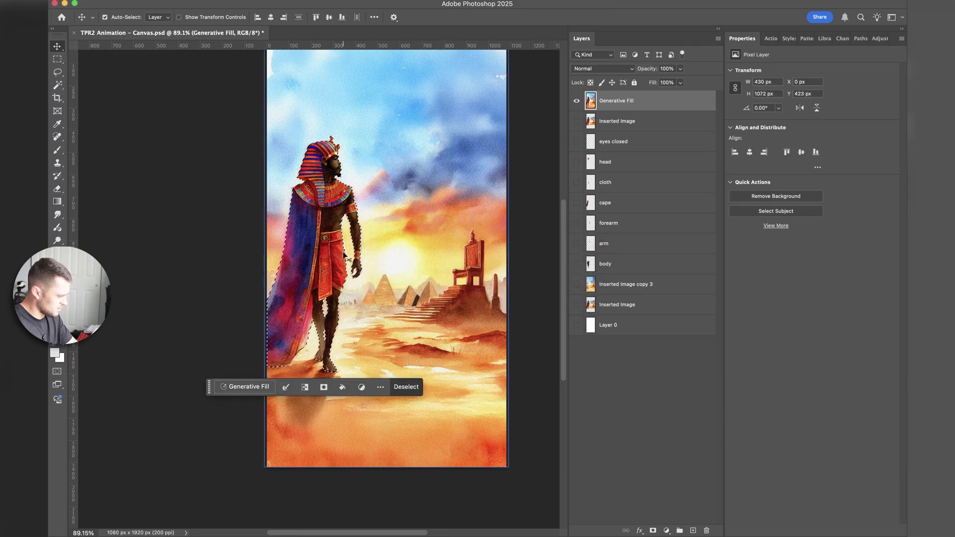
Step: Refine the pharaoh's Quick Selection, trimming it back to the arm edge to exclude sky gaps
scroll(343, 255, up, 5)
key(w)
scroll(349, 346, up, 1)
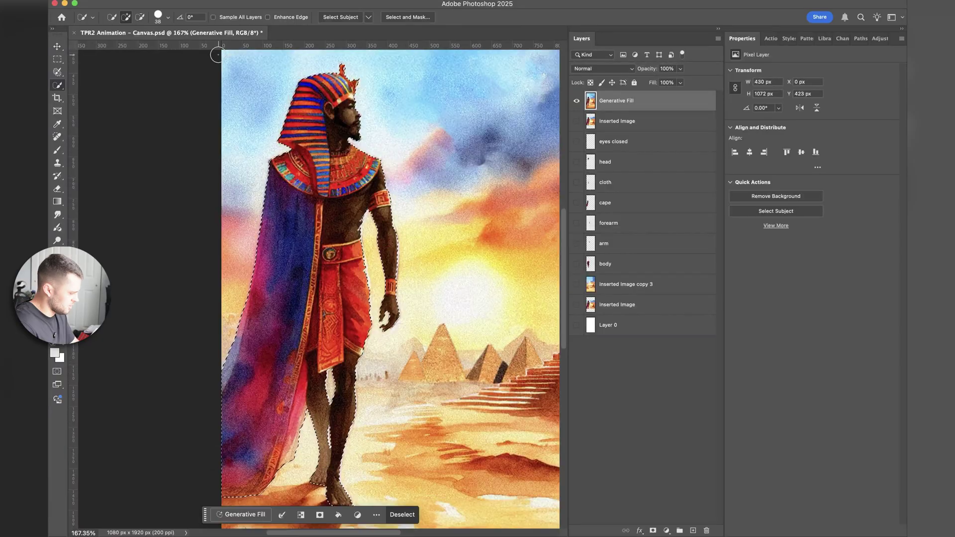
scroll(347, 346, down, 3)
scroll(341, 378, up, 3)
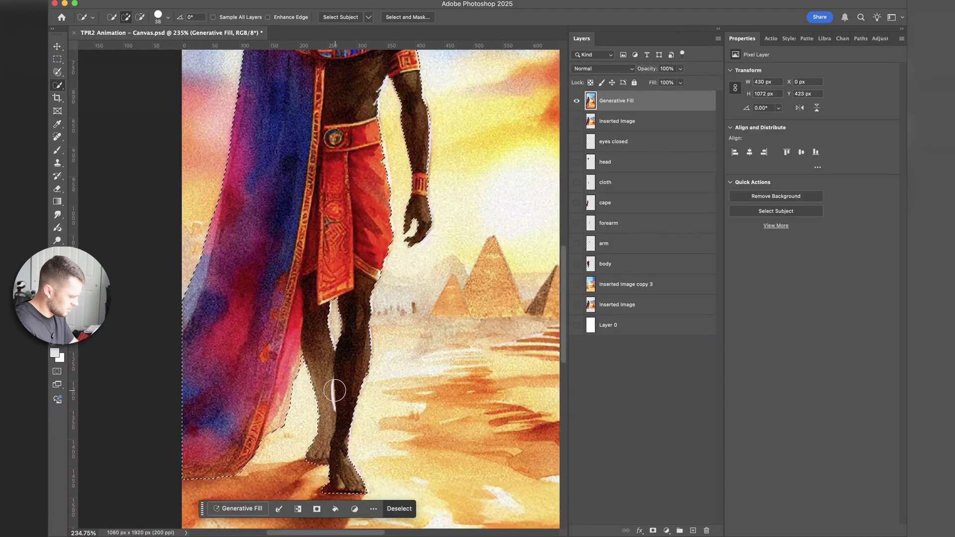
scroll(320, 292, down, 2)
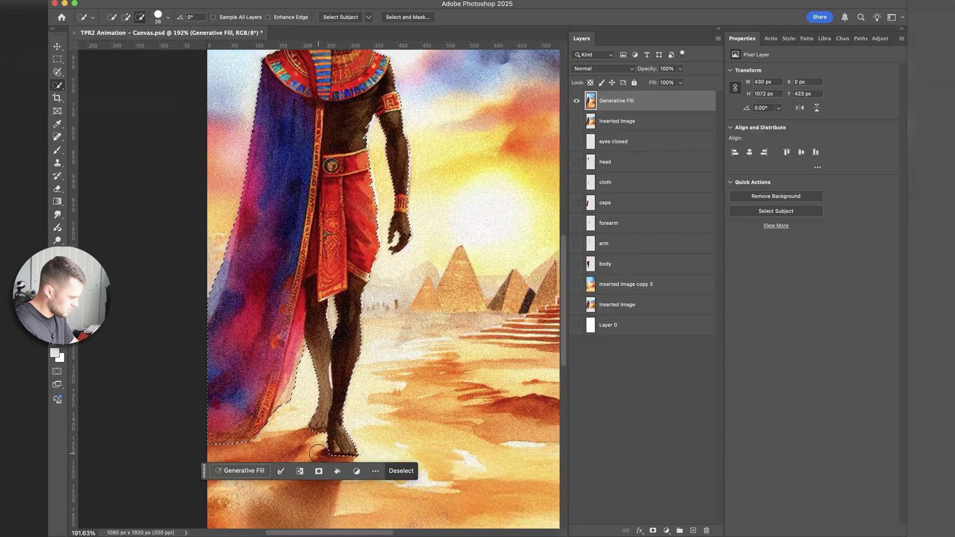
scroll(377, 424, up, 3)
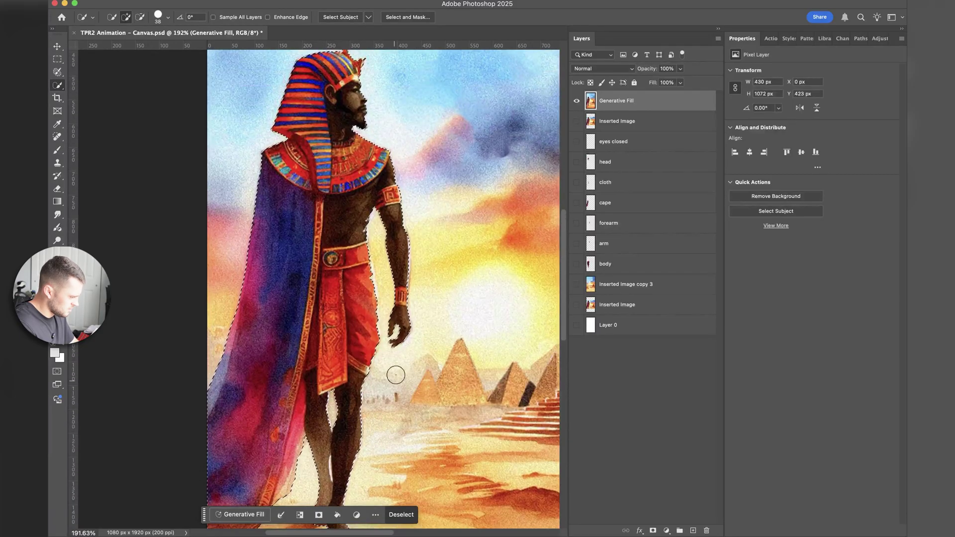
scroll(408, 339, down, 3)
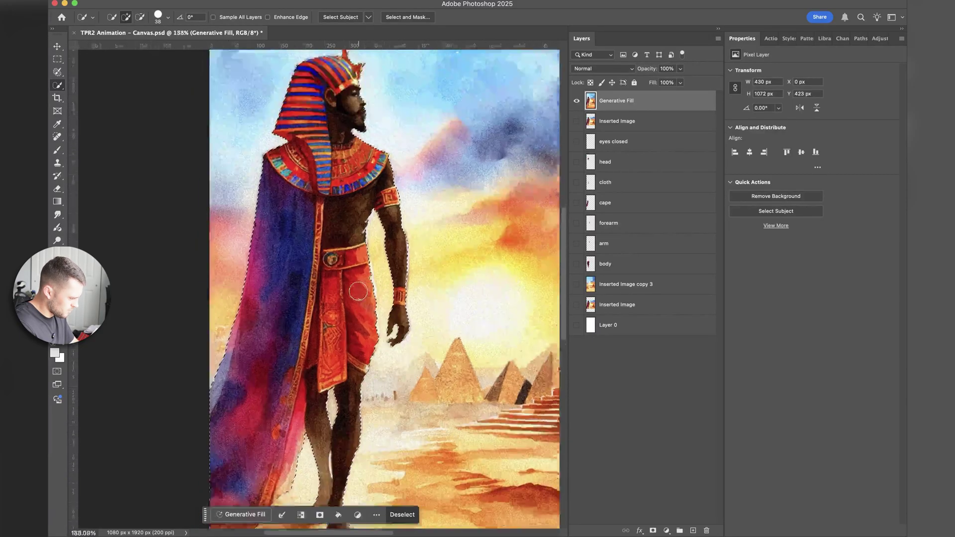
scroll(358, 291, up, 5)
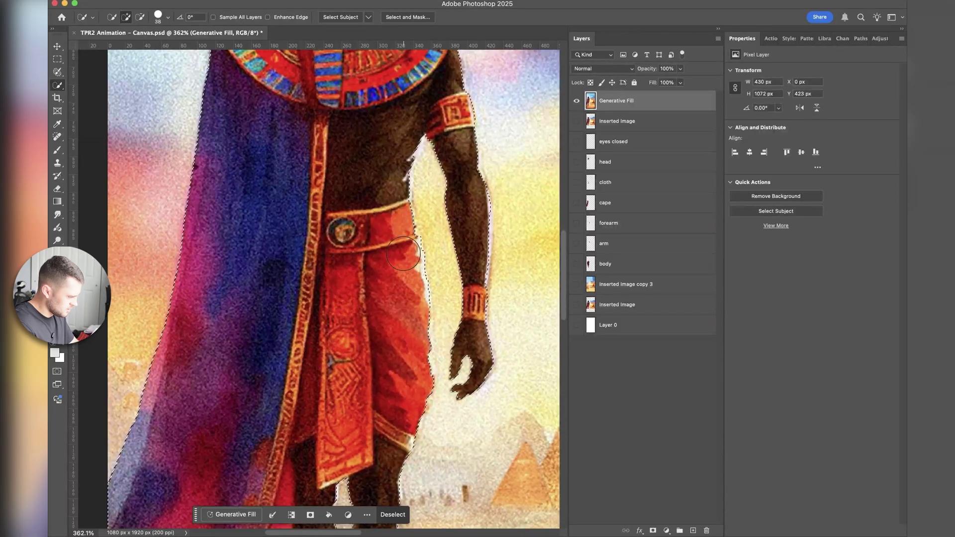
scroll(493, 264, up, 3)
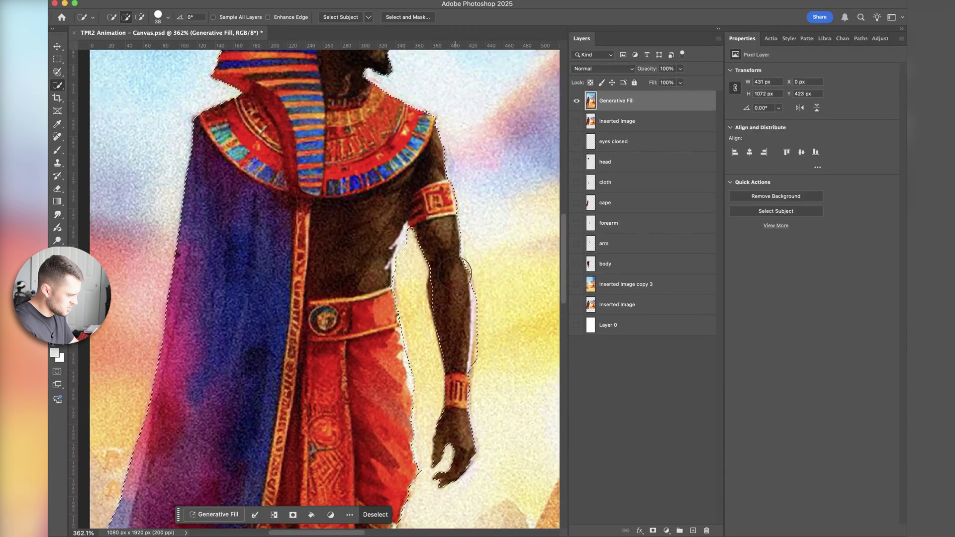
mouse_move(454, 272)
mouse_down()
mouse_move(469, 239)
mouse_move(482, 239)
mouse_move(483, 254)
mouse_up()
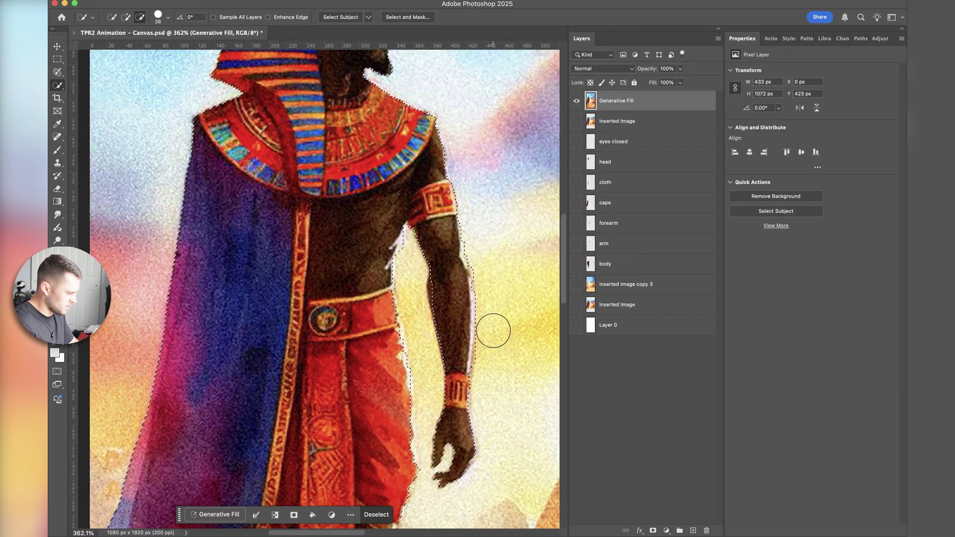
scroll(495, 331, up, 4)
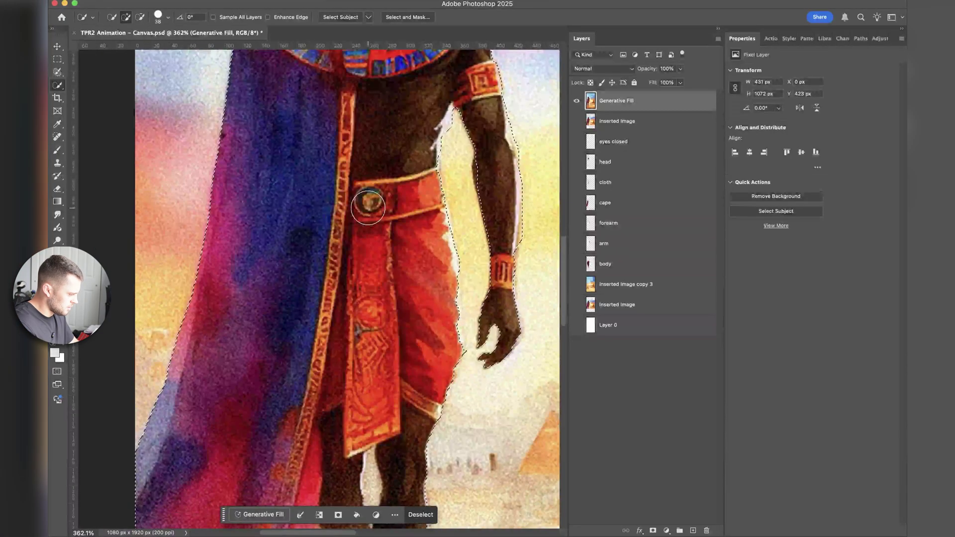
scroll(368, 206, down, 10)
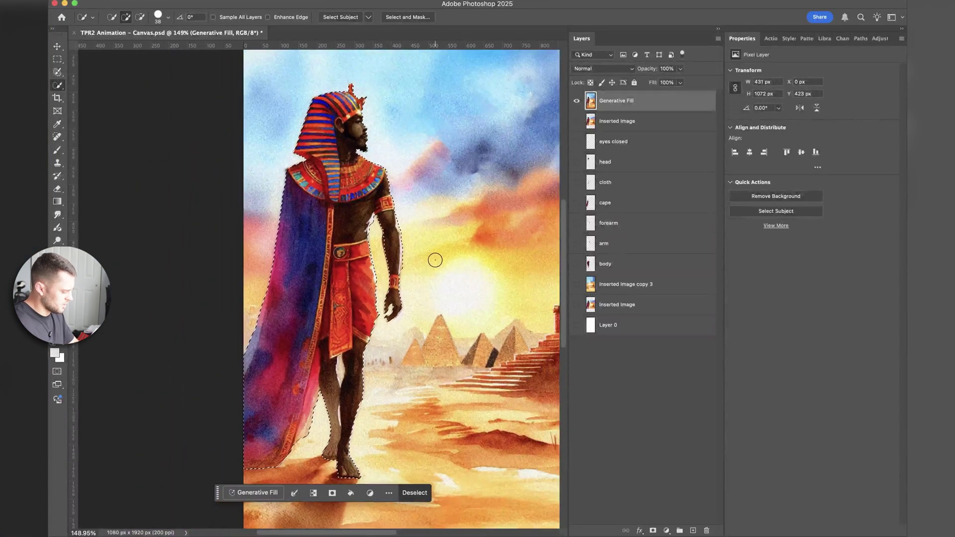
Step: Cut the pharaoh onto its own Layer 1, hide it, and return to Generative Fill
key(v)
scroll(435, 260, down, 3)
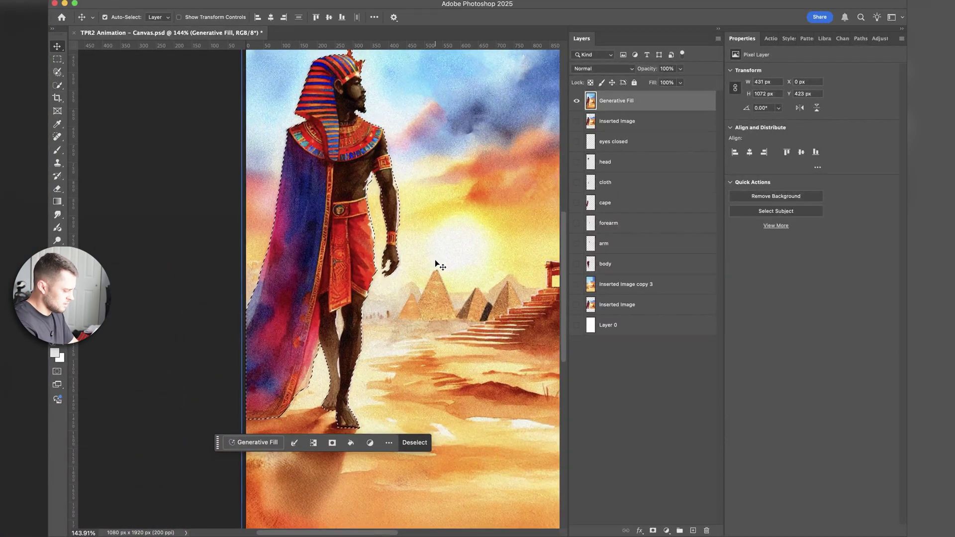
key(Delete)
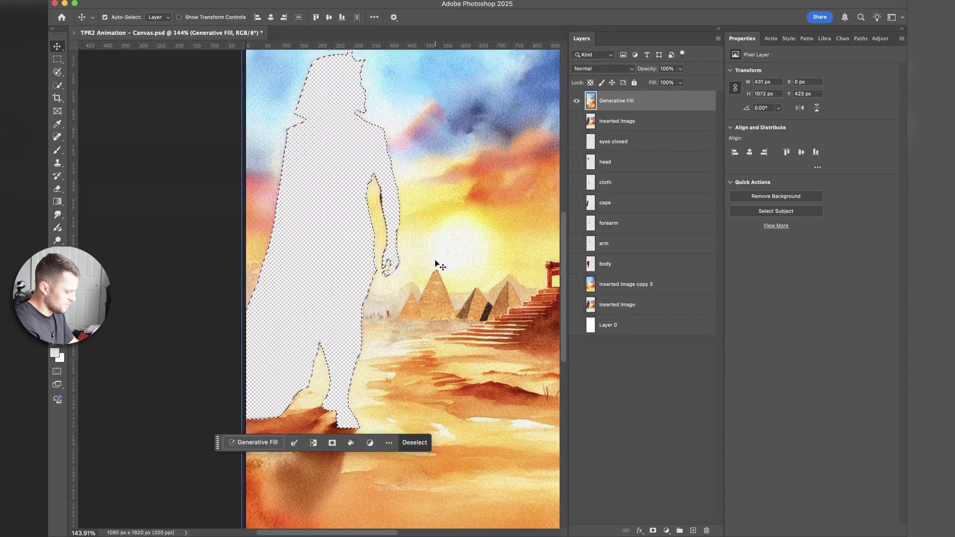
key(super+v)
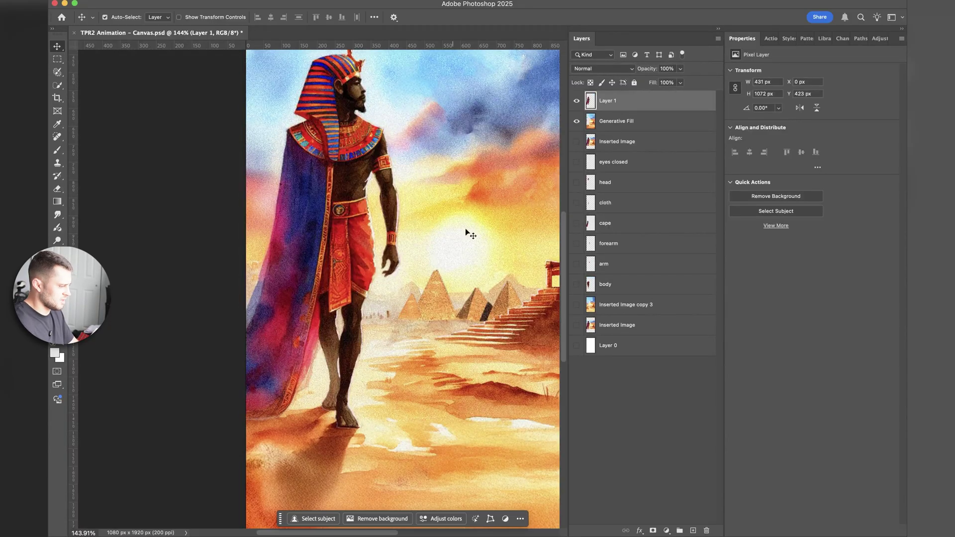
key(alt+bracketleft)
key(alt+bracketright)
key(super+comma)
key(alt+bracketleft)
Step: Lasso a loose selection around the empty silhouette for generative fill
scroll(465, 252, down, 4)
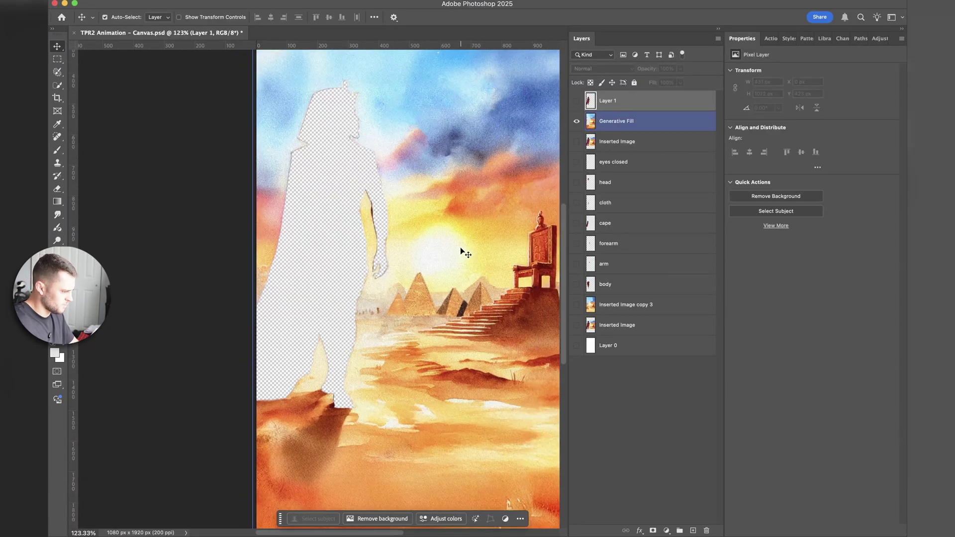
scroll(461, 250, up, 2)
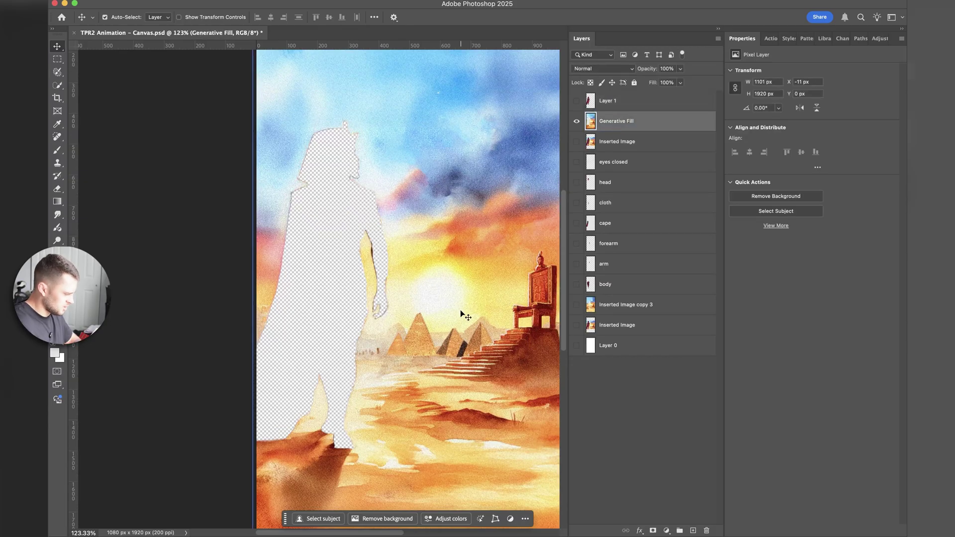
key(l)
drag(394, 303, 394, 309)
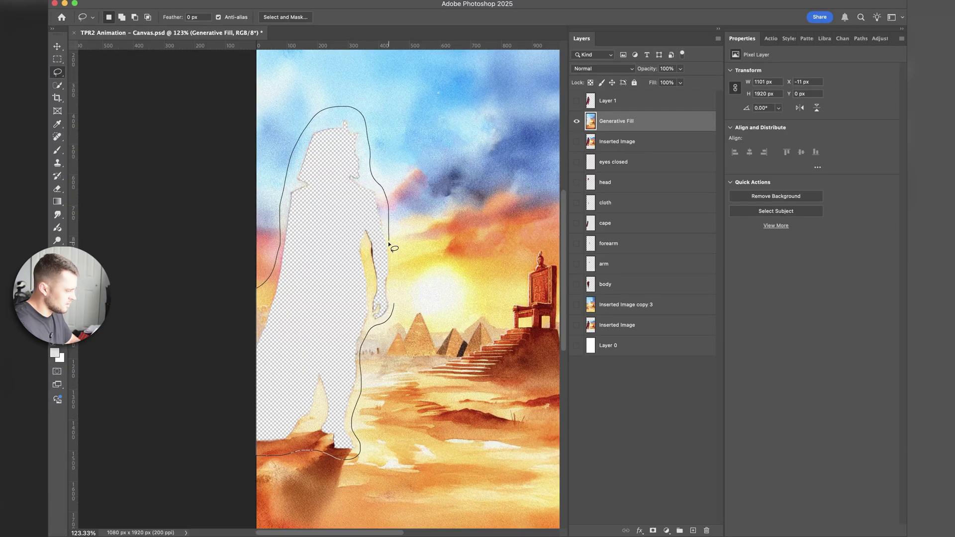
drag(393, 287, 392, 299)
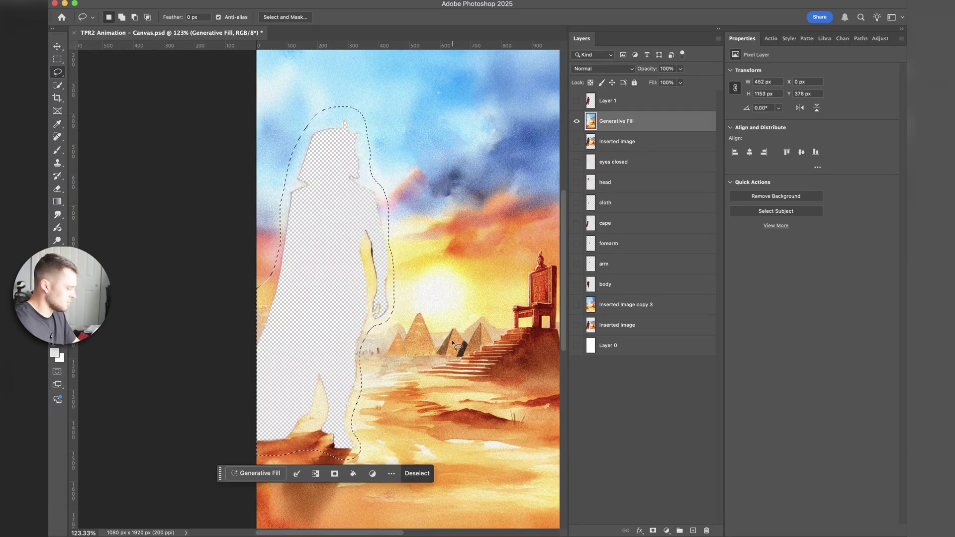
click(272, 478)
Step: Generate desert into the silhouette without a prompt, keep variation 1, and merge it down
click(427, 472)
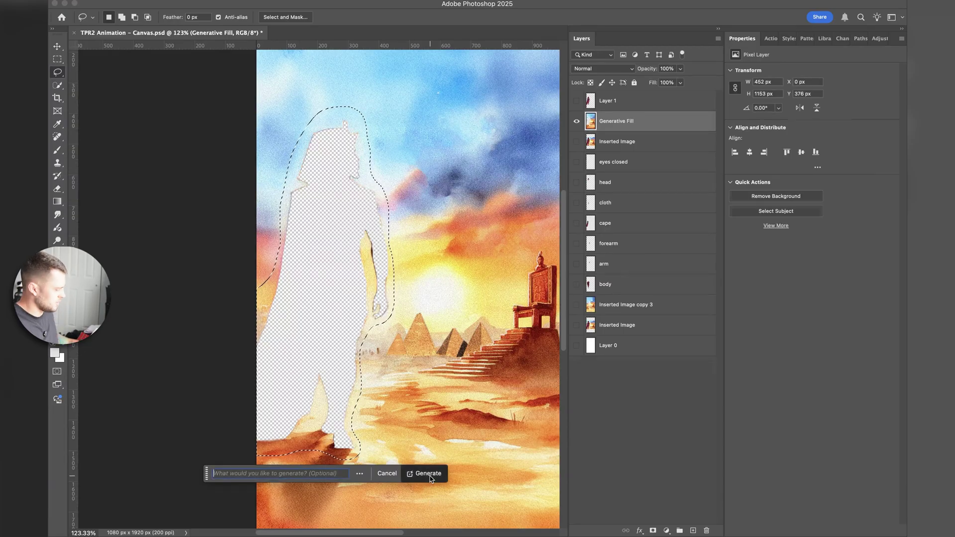
click(849, 182)
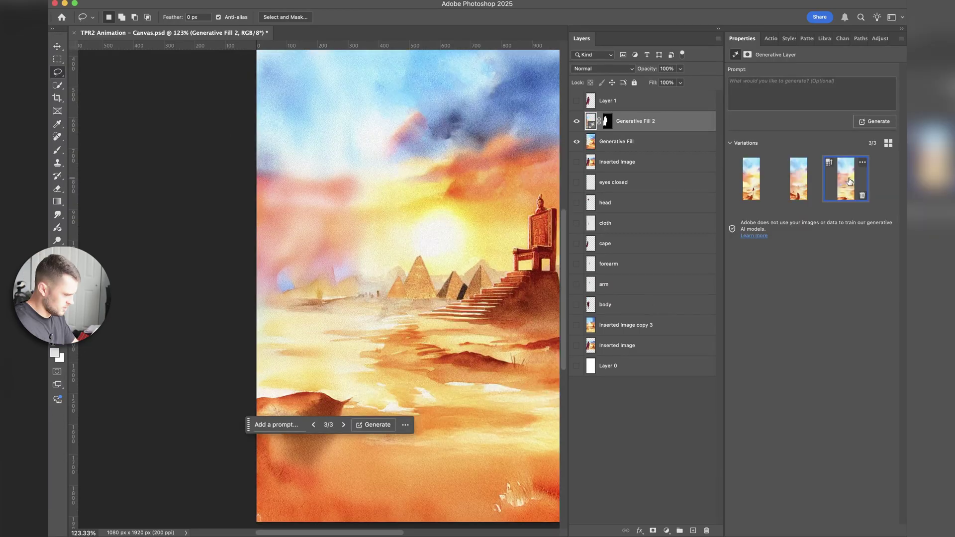
click(798, 180)
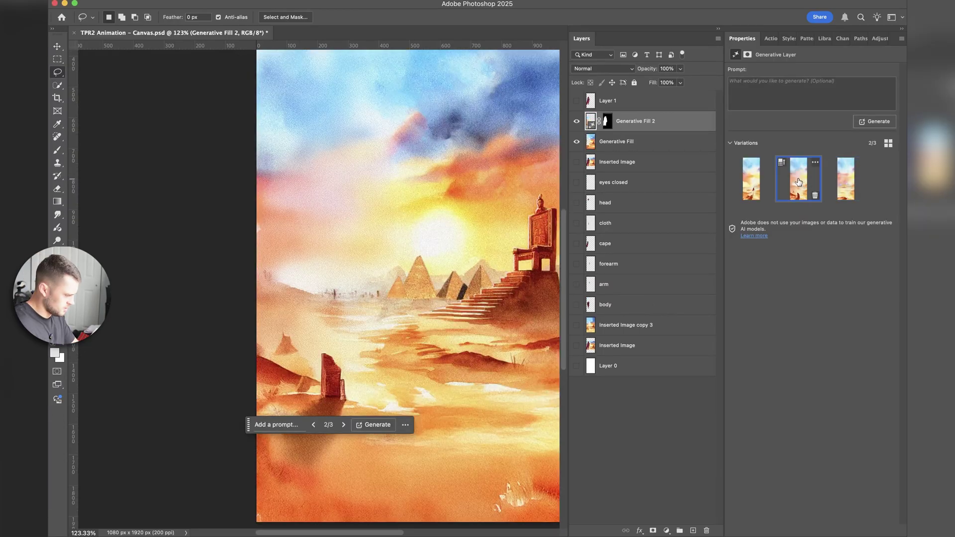
click(749, 186)
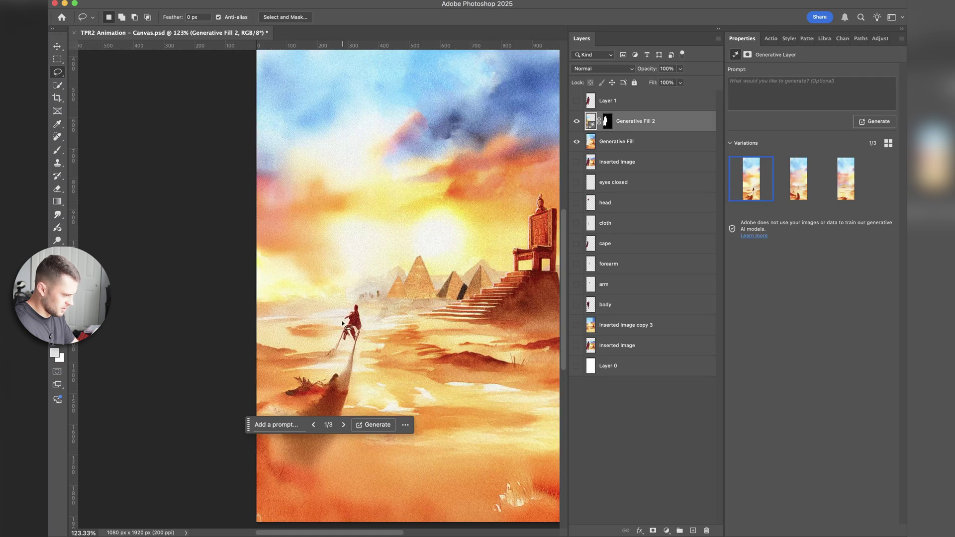
key(ctrl+e)
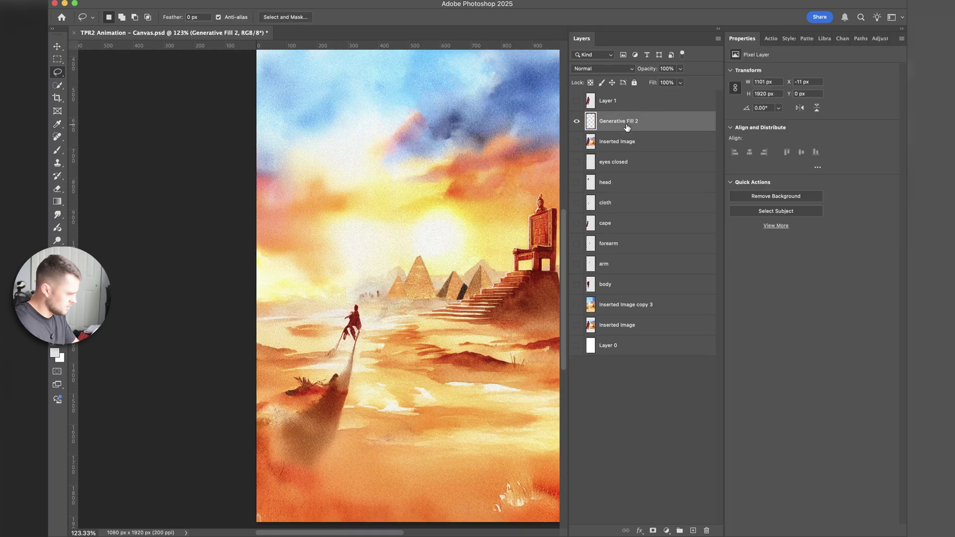
Step: Spot-heal the walking figure, dark patches and streaks from the dunes
key(e)
scroll(344, 237, up, 3)
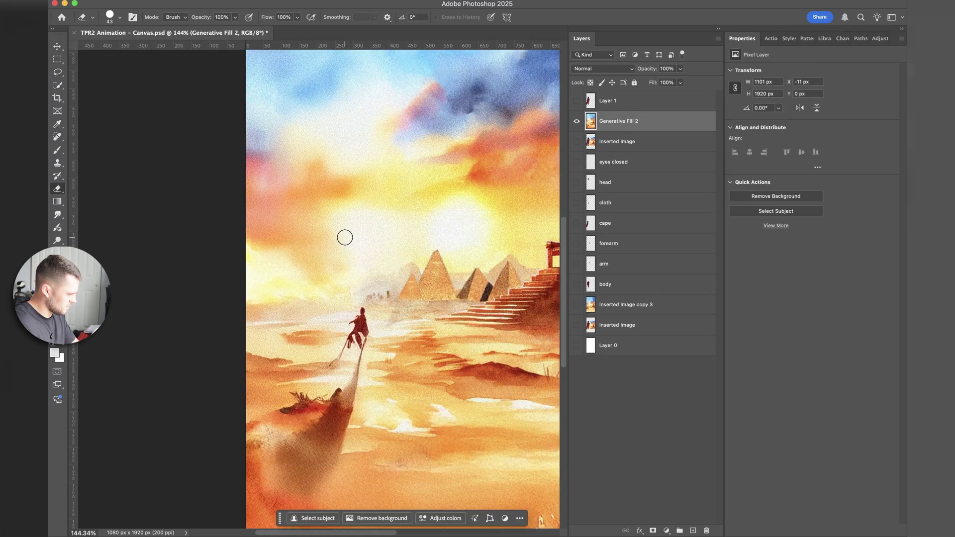
click(58, 137)
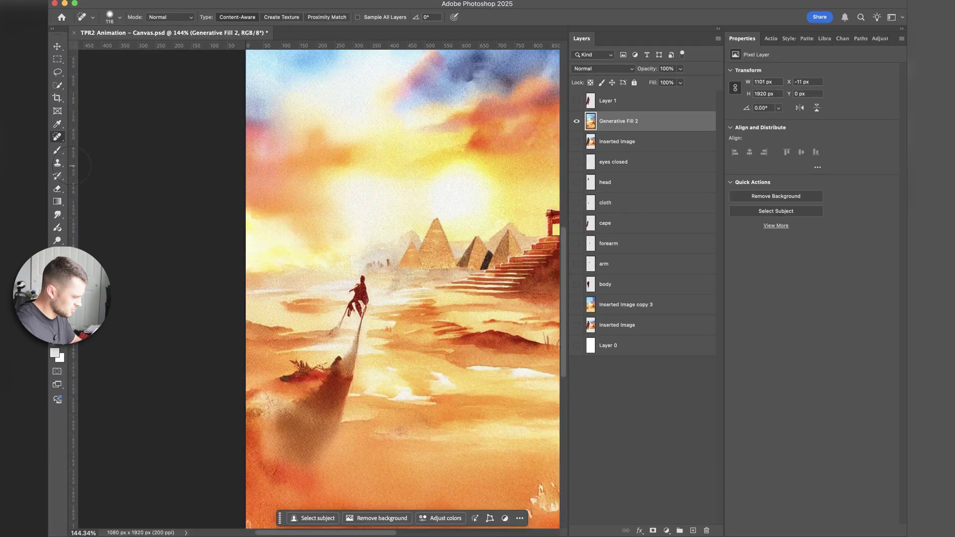
mouse_move(368, 306)
mouse_down()
mouse_move(361, 281)
mouse_move(344, 337)
mouse_move(350, 331)
mouse_move(350, 354)
mouse_move(288, 380)
mouse_up()
mouse_move(371, 381)
mouse_down()
mouse_move(299, 385)
mouse_move(367, 389)
mouse_move(286, 384)
mouse_up()
drag(351, 366, 315, 379)
mouse_move(393, 393)
mouse_down()
mouse_move(373, 386)
mouse_move(326, 404)
mouse_move(264, 403)
mouse_up()
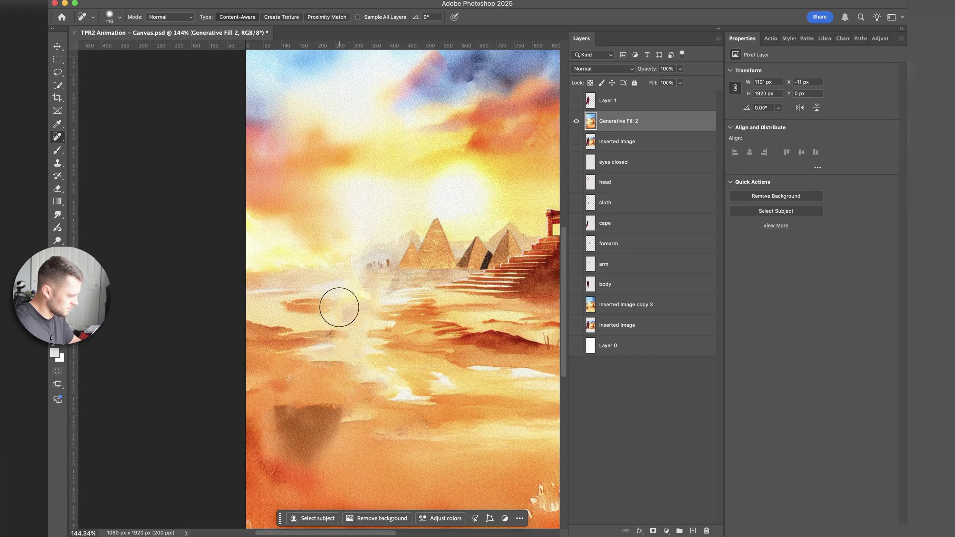
mouse_move(339, 308)
mouse_down()
mouse_move(330, 305)
mouse_move(380, 309)
mouse_up()
scroll(420, 379, down, 3)
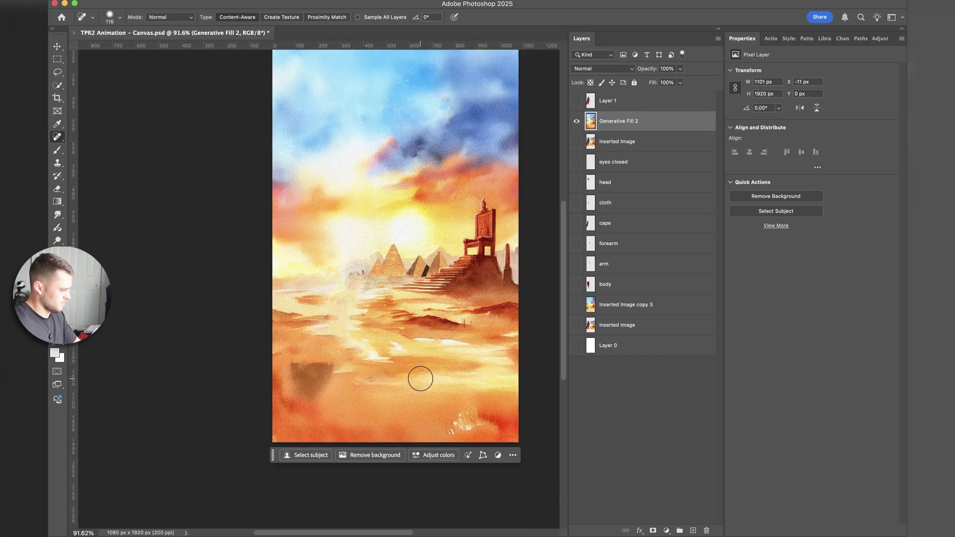
Step: Zoom in and make the pharaoh layer visible again
key(v)
scroll(420, 380, down, 3)
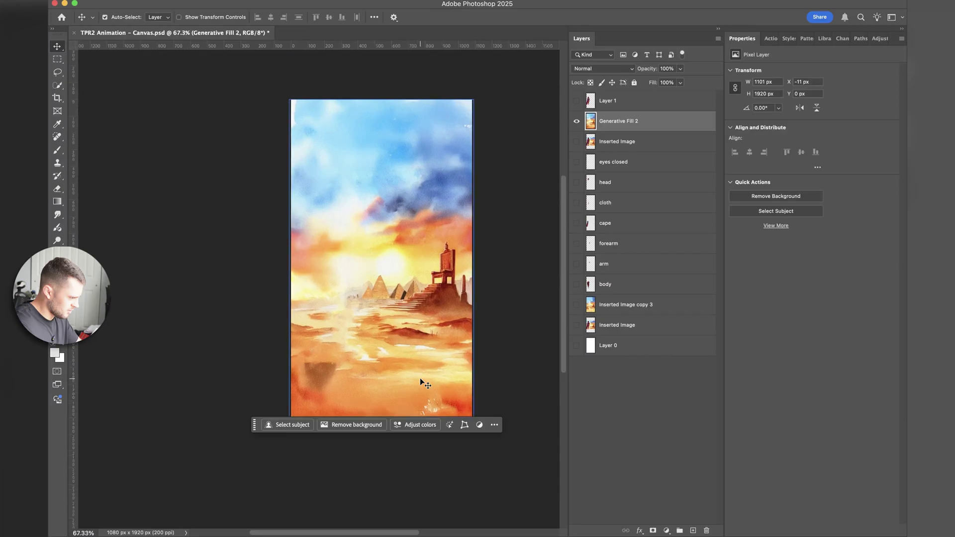
key(super+plus)
click(577, 101)
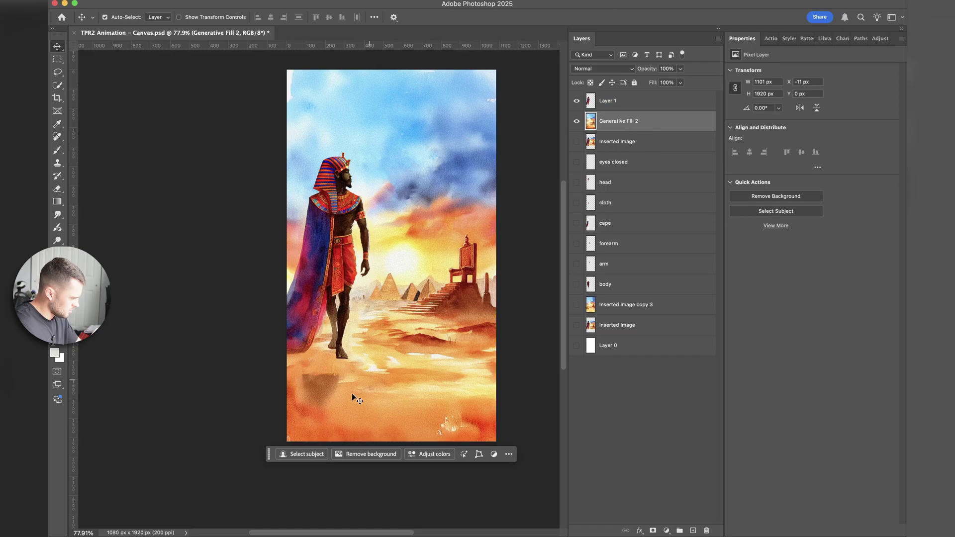
scroll(336, 395, up, 3)
Step: Heal one more mark in the lower sand, then select the pharaoh's Layer 1
key(j)
scroll(345, 452, up, 3)
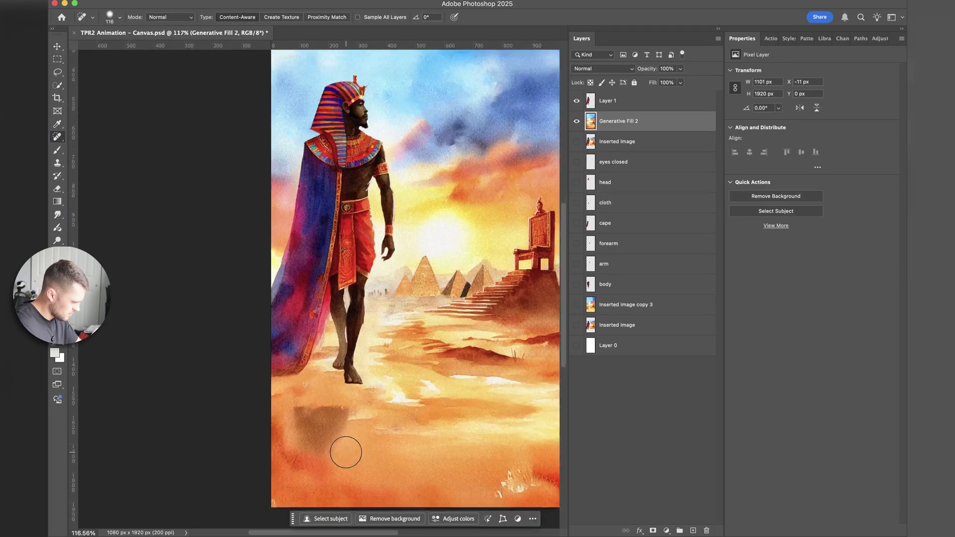
scroll(345, 452, down, 2)
mouse_move(348, 392)
mouse_down()
mouse_move(301, 359)
mouse_move(364, 372)
mouse_up()
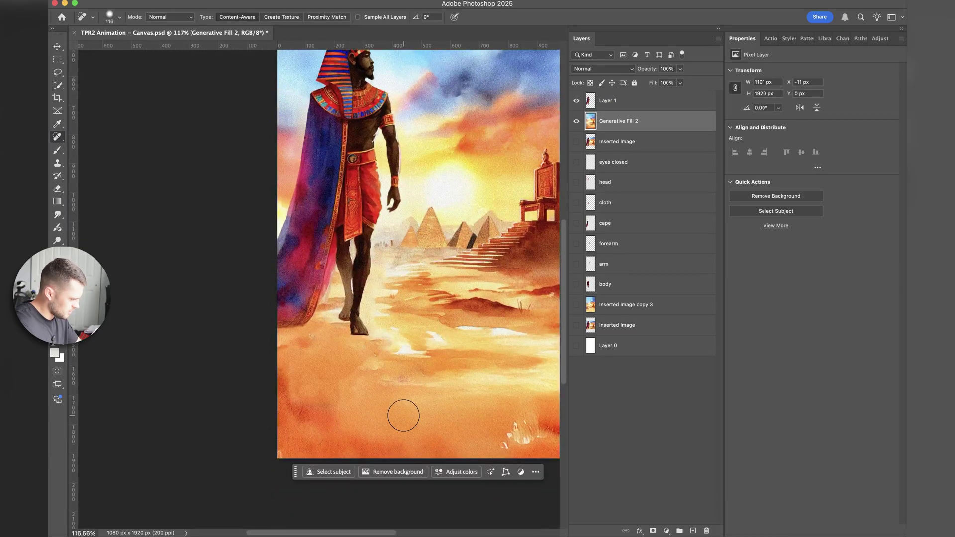
scroll(395, 181, up, 5)
key(alt+])
scroll(394, 181, down, 4)
Step: Lasso around the pharaoh's whole hanging arm on Layer 1
key(l)
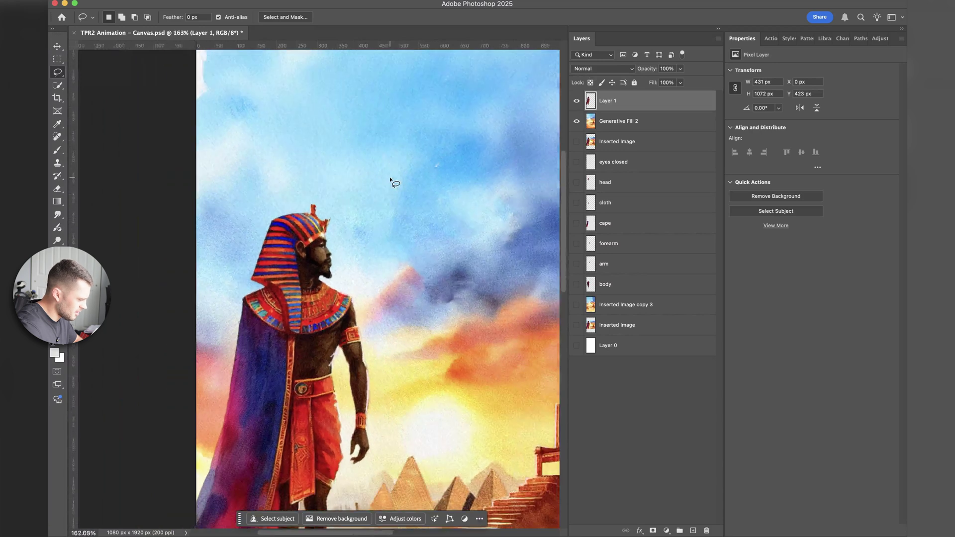
scroll(390, 180, down, 2)
scroll(385, 224, up, 5)
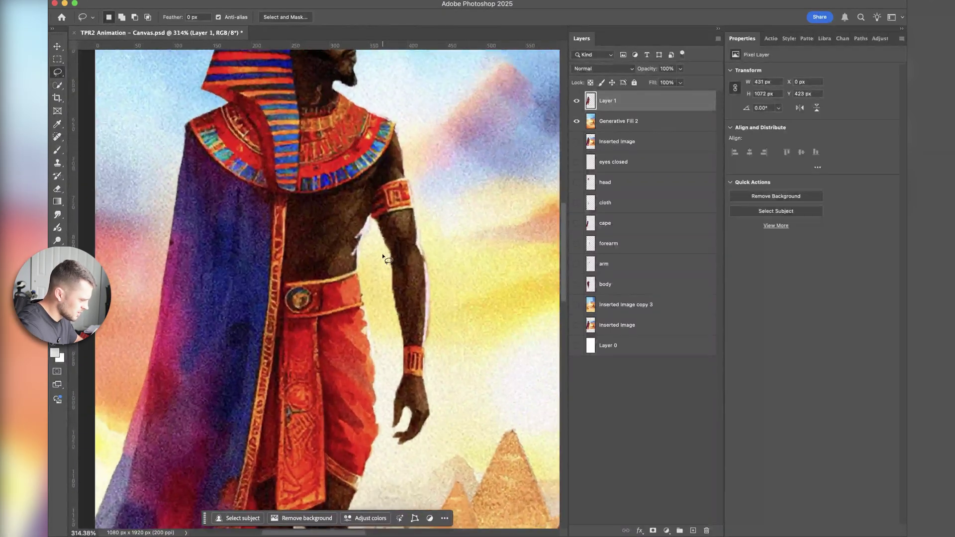
scroll(383, 256, up, 2)
scroll(383, 256, right, 2)
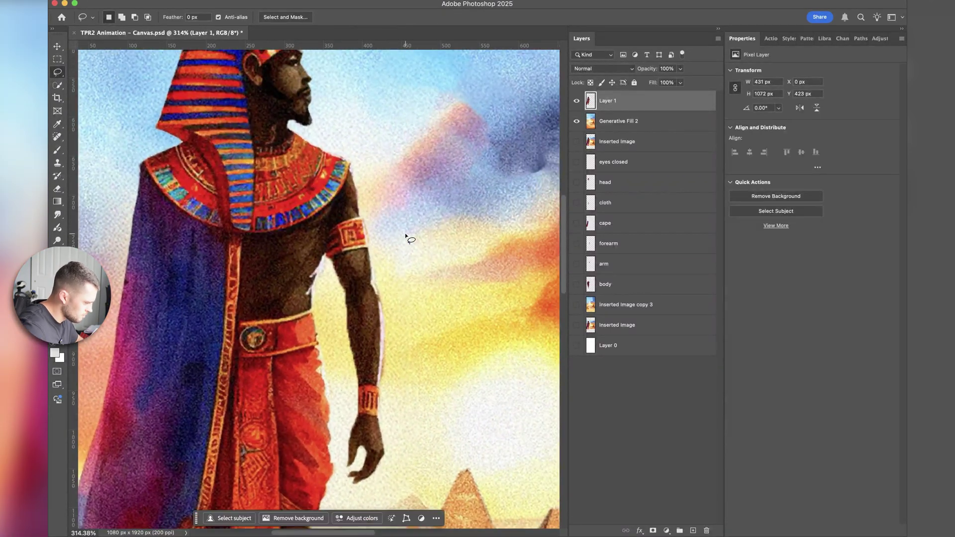
scroll(378, 216, up, 1)
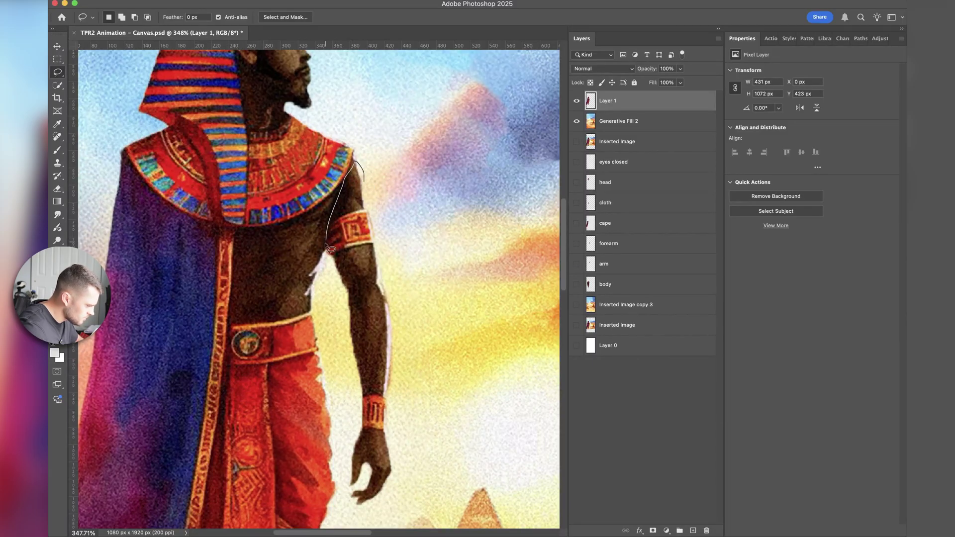
drag(334, 315, 347, 392)
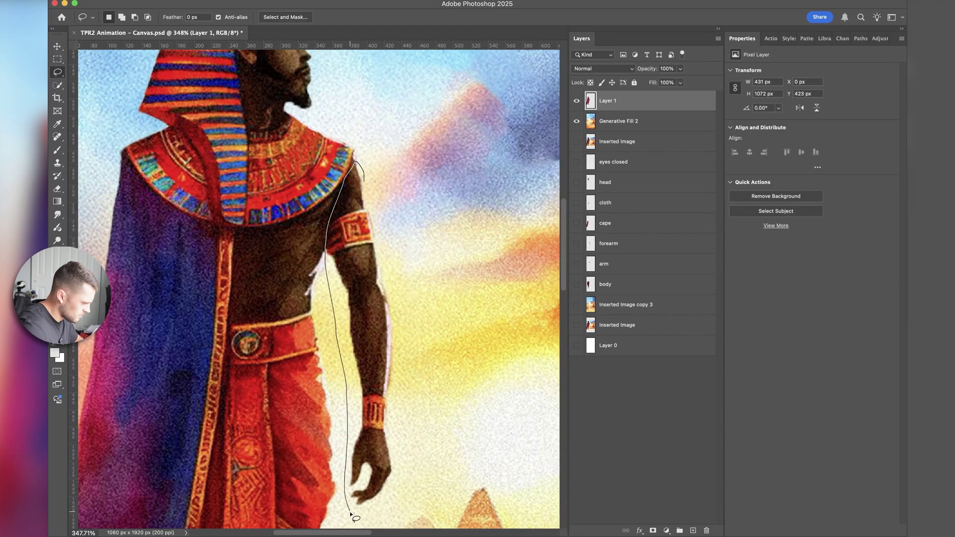
mouse_move(351, 515)
mouse_down()
mouse_move(424, 429)
mouse_move(416, 296)
mouse_move(390, 207)
mouse_move(366, 176)
mouse_up()
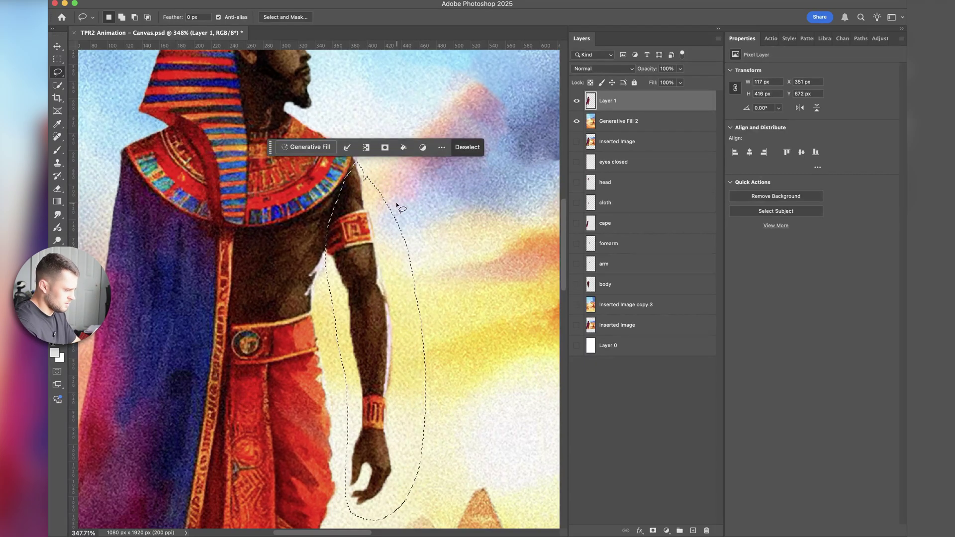
Step: Cut the arm to a new layer named 'arm' and hide it
key(super+x)
key(super+shift+v)
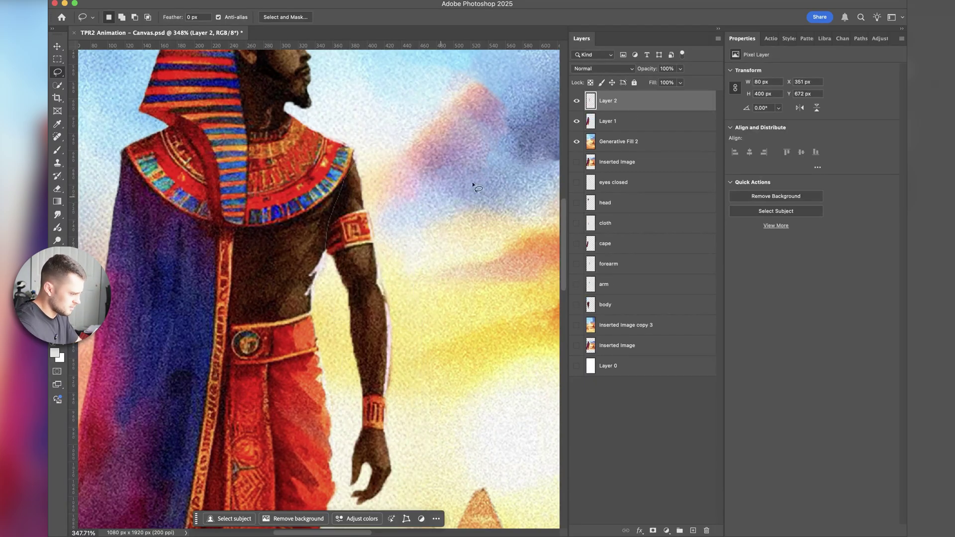
text(arm)
key(Return)
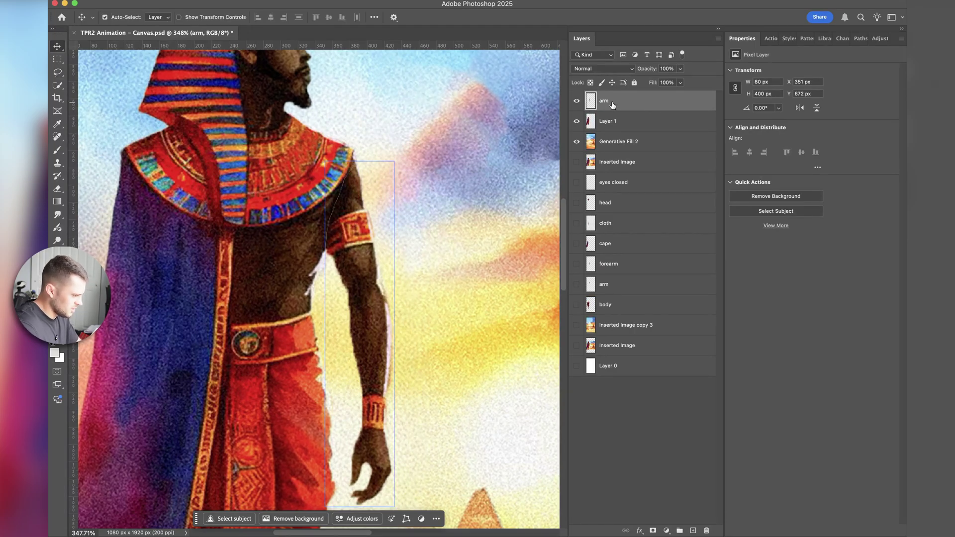
click(577, 101)
Step: On Layer 1, load the Kyle's Real Oils mixer brush found by searching 'oil'
click(608, 121)
scroll(222, 250, up, 2)
click(58, 150)
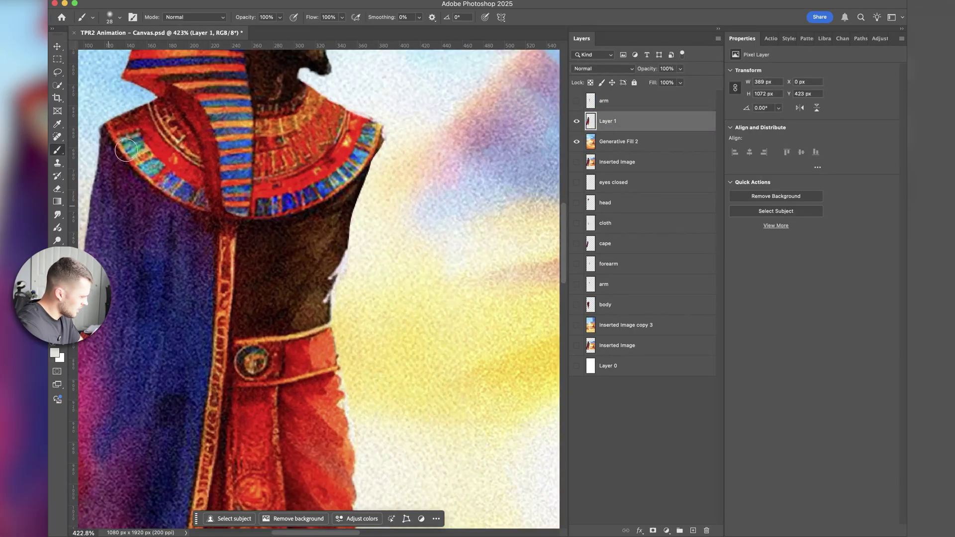
click(111, 18)
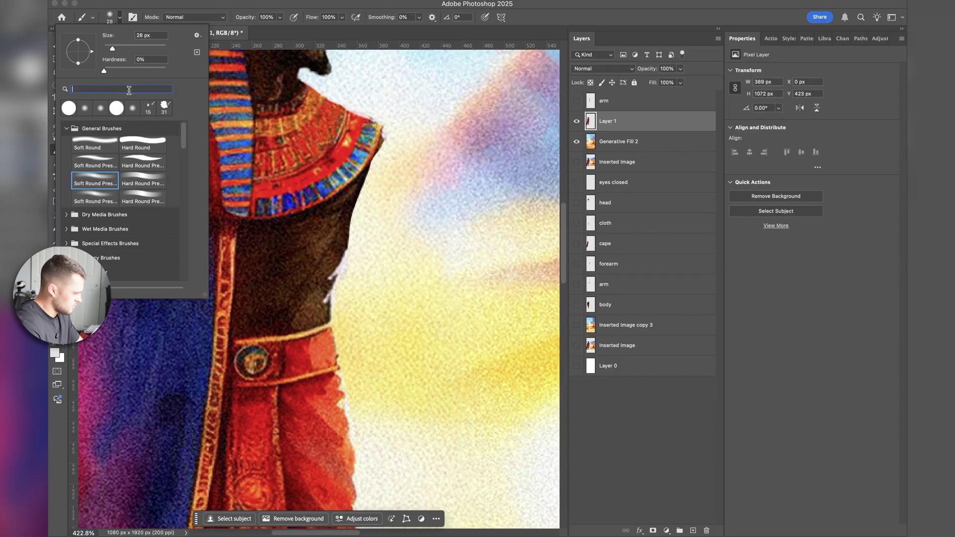
text(oil)
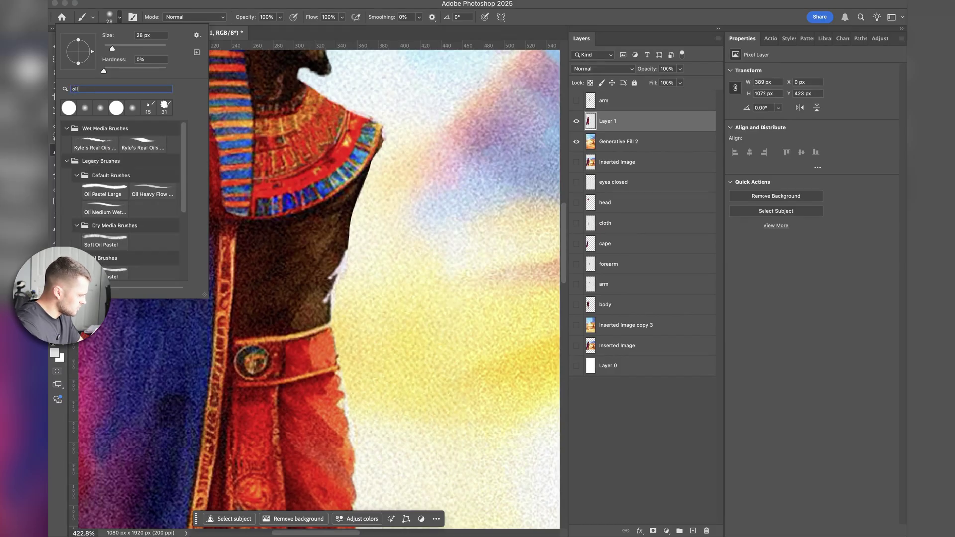
double_click(98, 149)
Step: Smear oil paint along the torso edge behind the arm and show the arm layer again
click(184, 19)
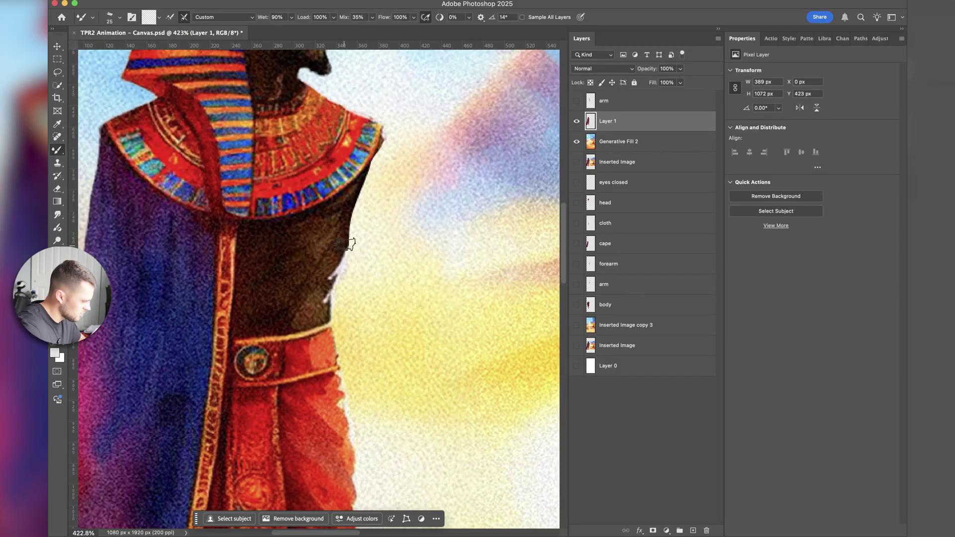
mouse_move(343, 248)
mouse_down()
mouse_move(367, 216)
mouse_move(346, 227)
mouse_move(370, 180)
mouse_move(369, 207)
mouse_move(382, 141)
mouse_move(381, 163)
mouse_up()
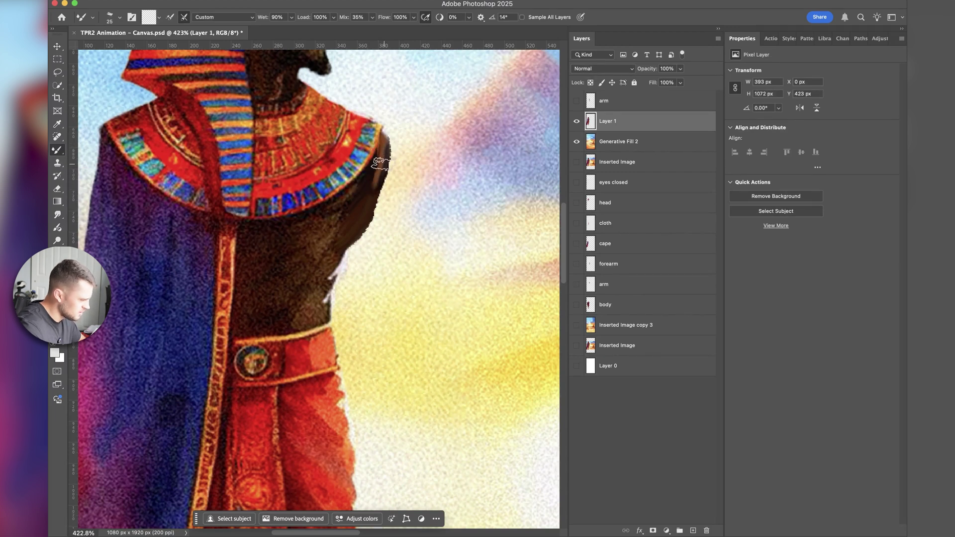
click(576, 102)
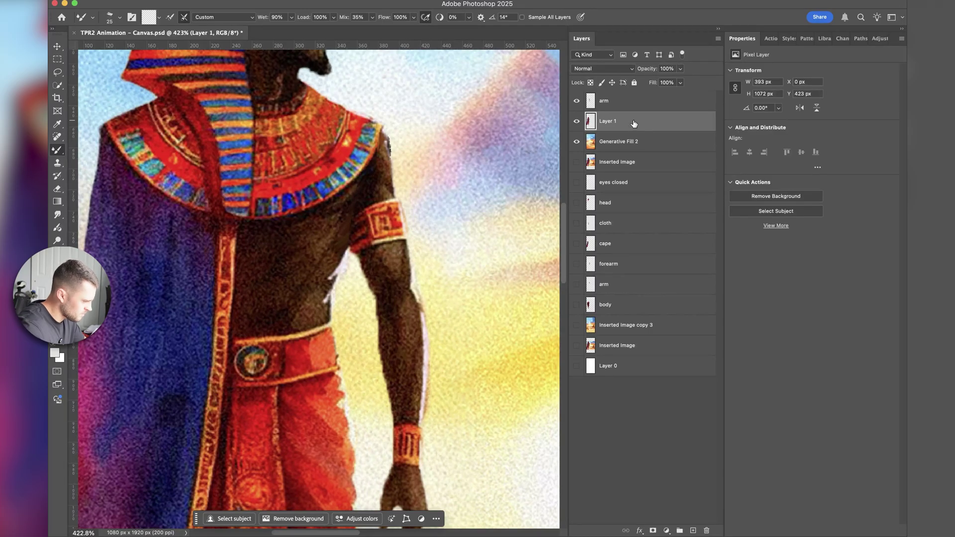
key(e)
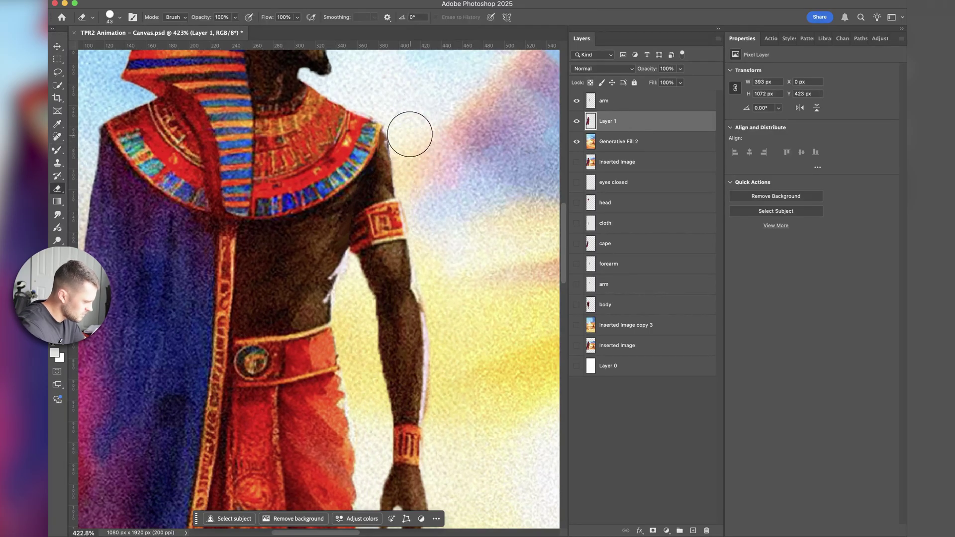
Step: Rotate the arm layer about -2° around a pivot moved to the shoulder and commit
key(v)
click(615, 104)
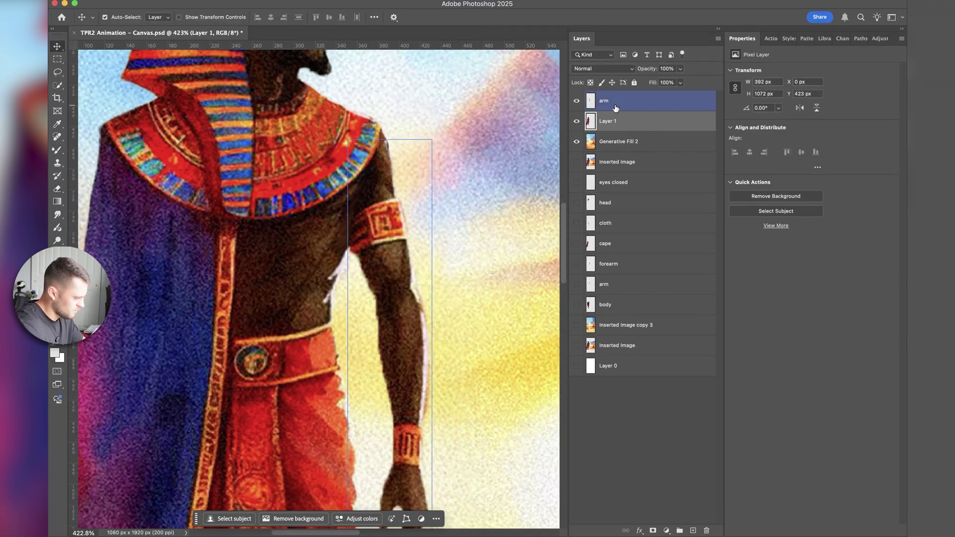
scroll(326, 288, down, 2)
key(super+t)
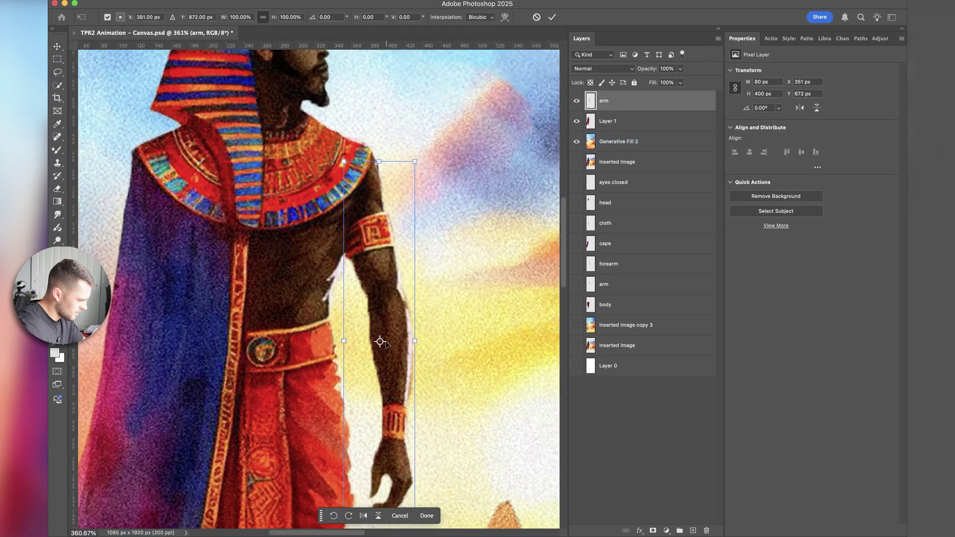
drag(380, 342, 371, 176)
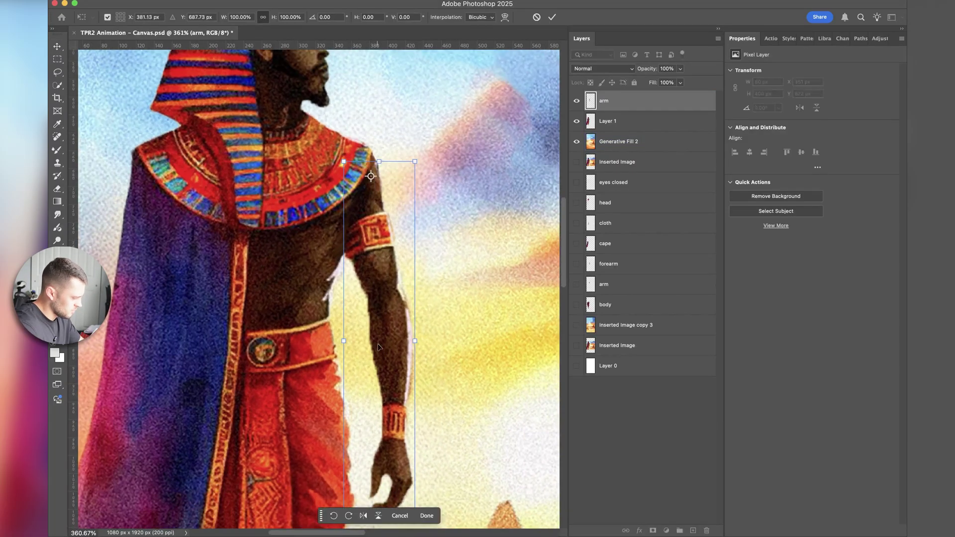
scroll(393, 416, down, 2)
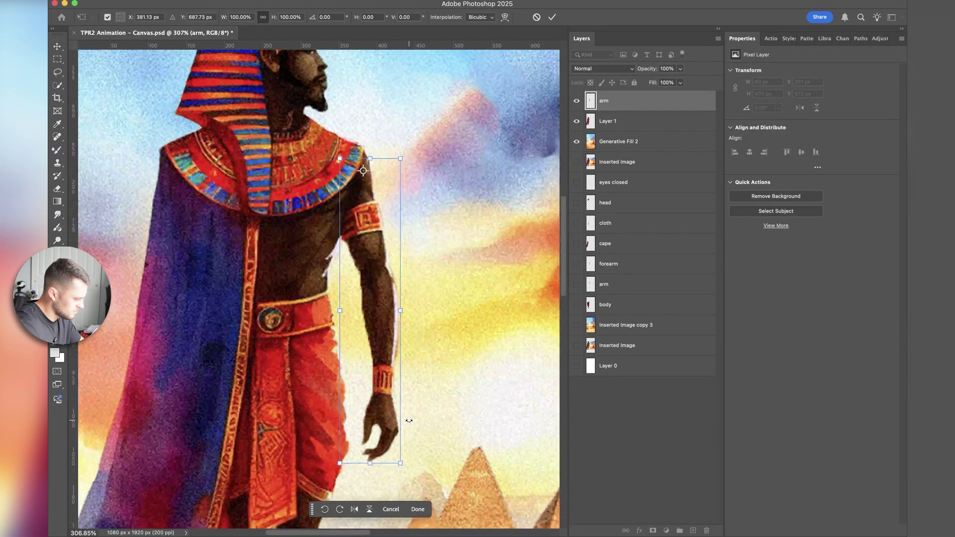
mouse_move(407, 462)
mouse_down()
mouse_move(419, 473)
mouse_move(398, 475)
mouse_up()
key(Return)
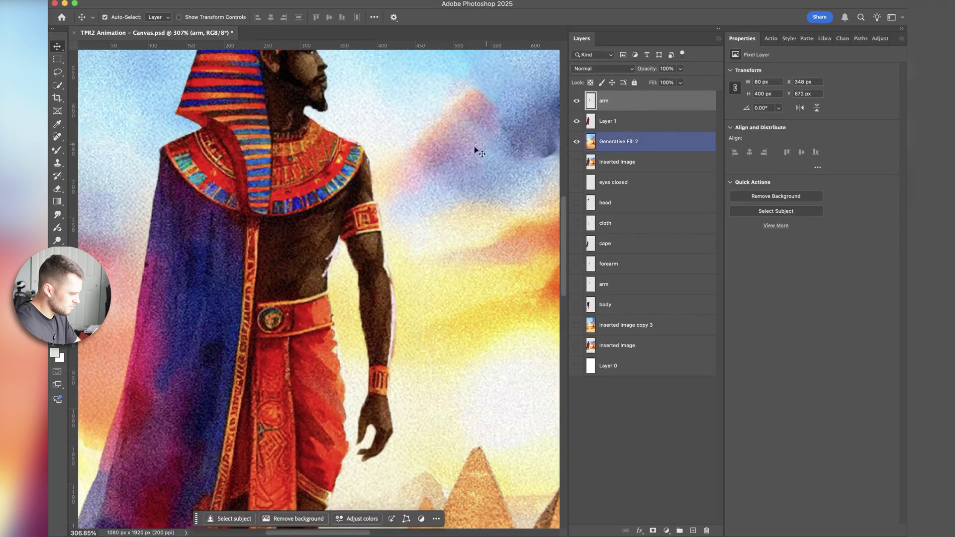
scroll(407, 222, down, 1)
scroll(478, 216, down, 3)
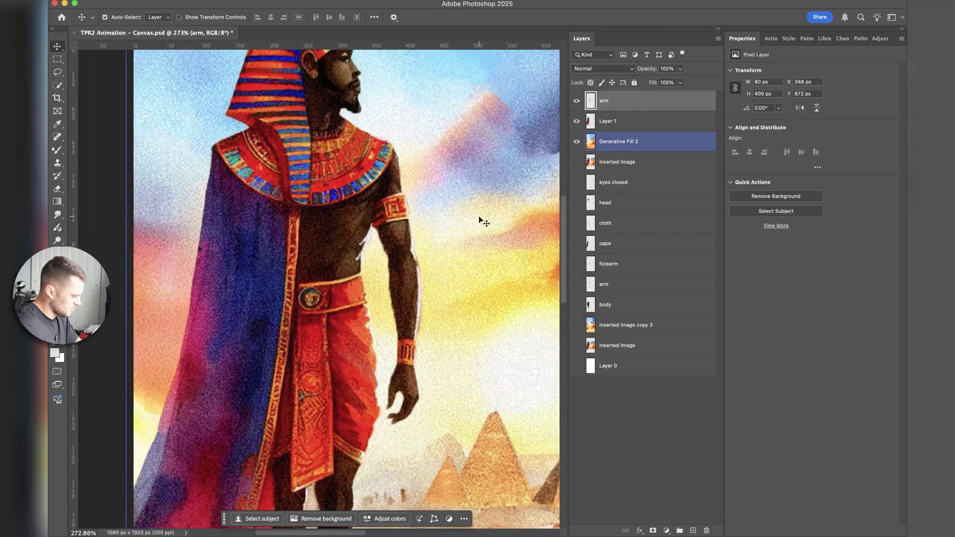
Step: On Layer 1, lasso the front cloth panel of the pharaoh's kilt
scroll(478, 216, up, 4)
click(359, 297)
scroll(358, 297, up, 2)
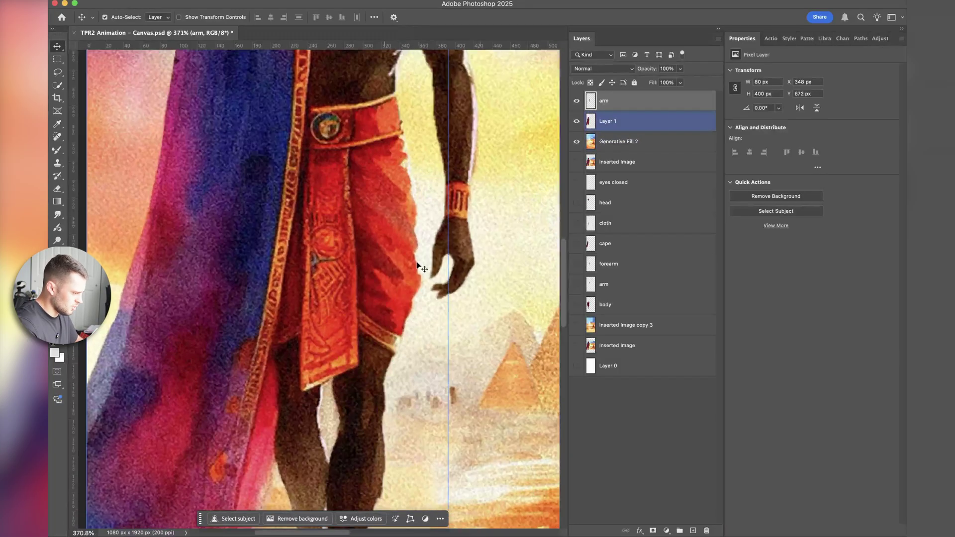
click(608, 126)
key(l)
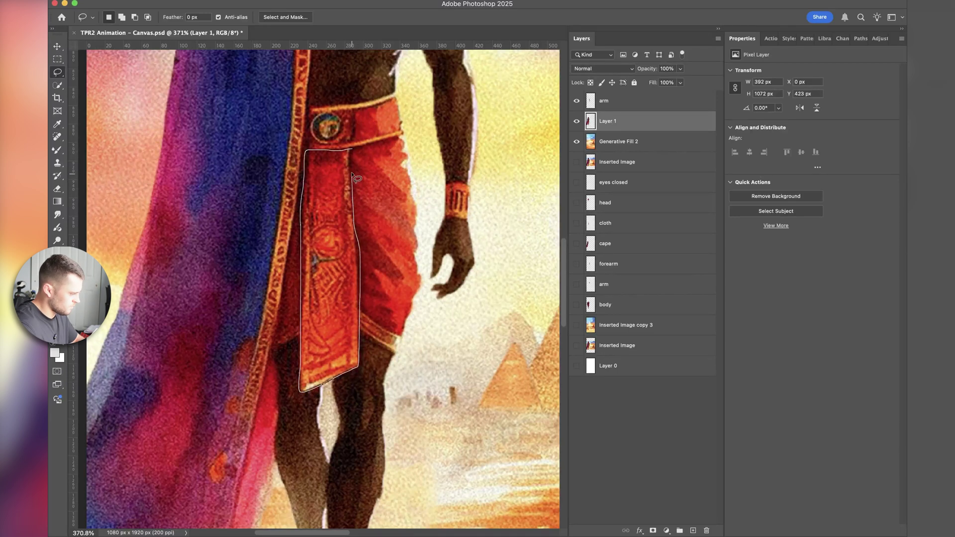
drag(352, 149, 352, 149)
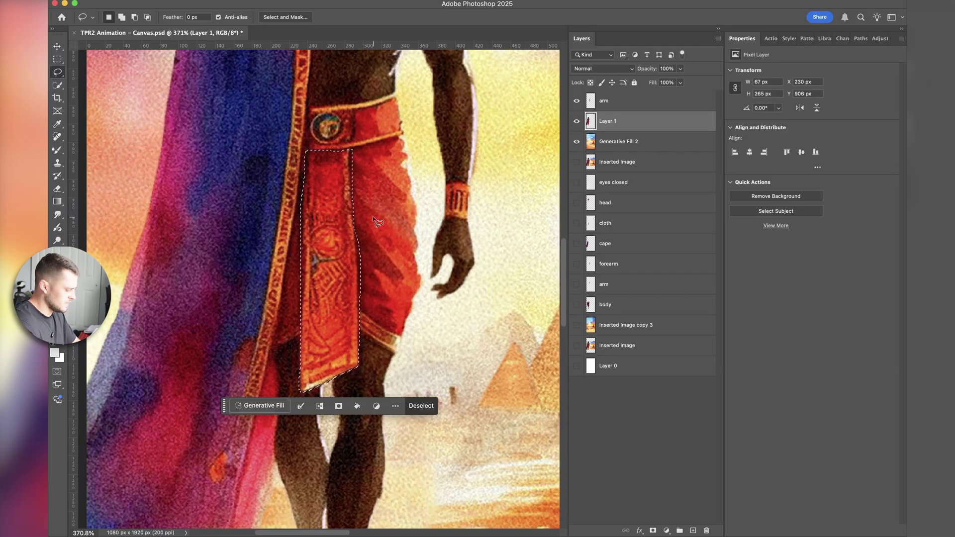
Step: Cut the cloth panel to a new layer named 'cloth' and hide it
key(Delete)
key(super+v)
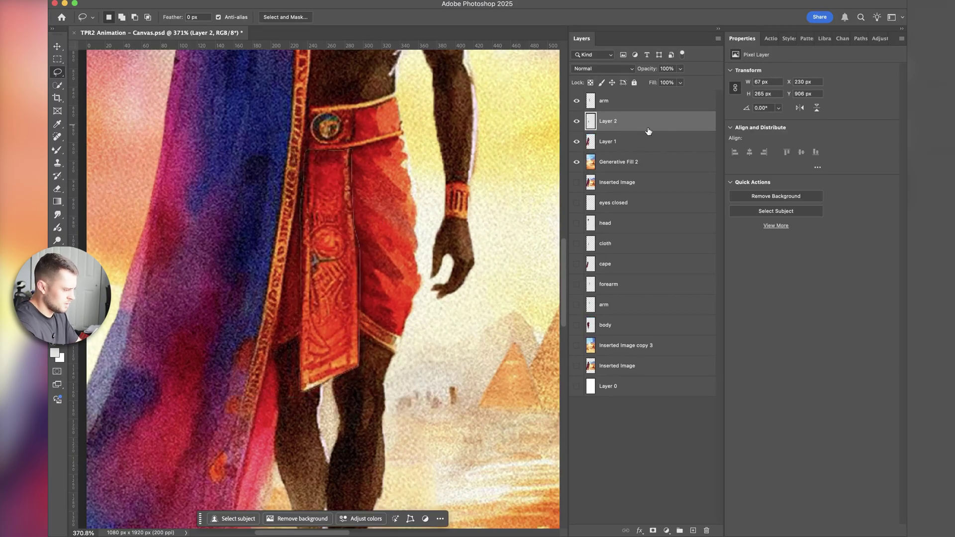
text(clot)
key(Return)
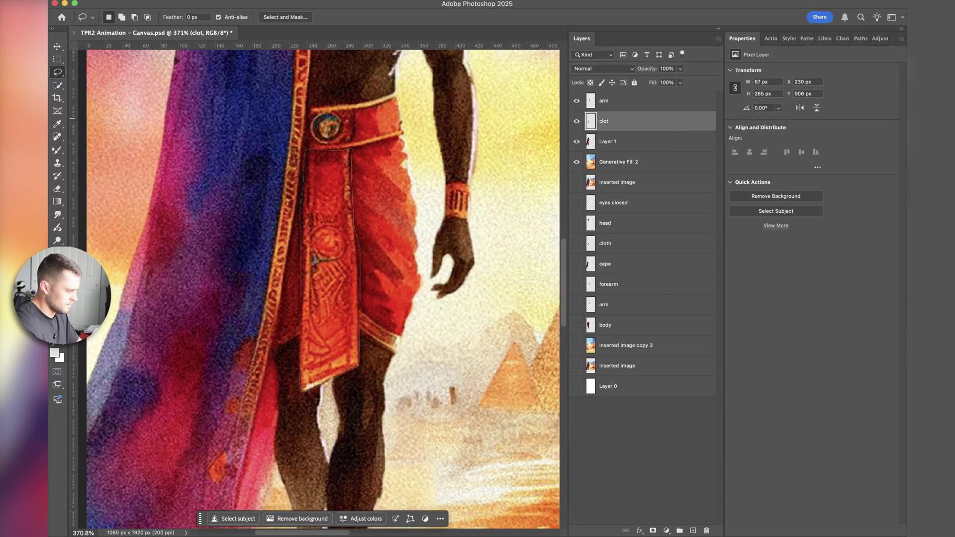
text(h)
key(Return)
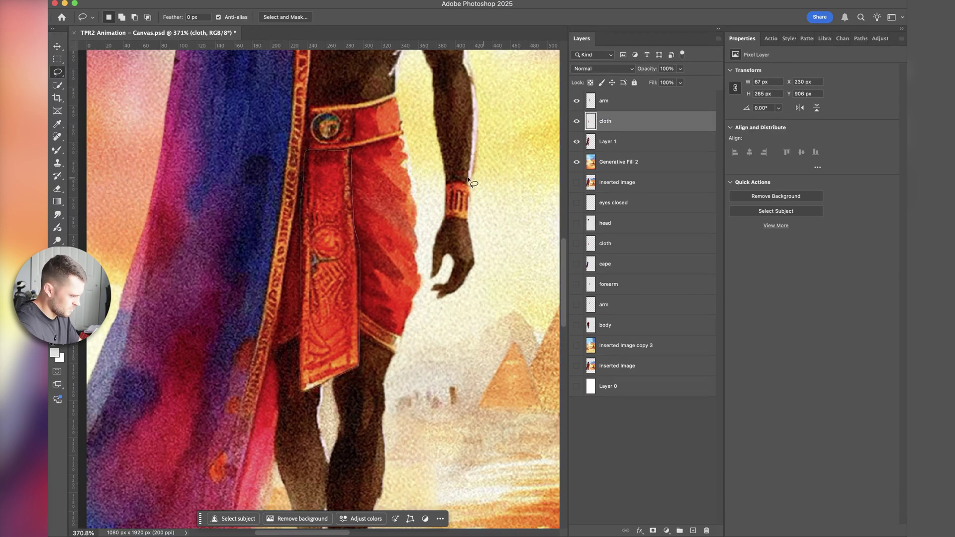
key(super+comma)
click(612, 143)
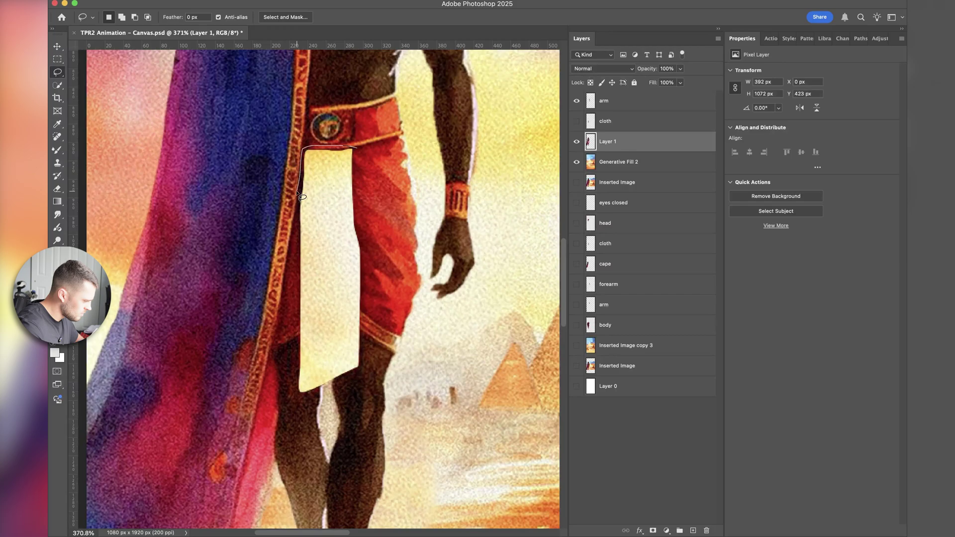
Step: Lasso the empty gap in the kilt and run Generative Fill to generate fabric
mouse_move(296, 253)
mouse_down()
mouse_move(300, 400)
mouse_move(358, 375)
mouse_move(367, 258)
mouse_move(358, 148)
mouse_up()
click(260, 411)
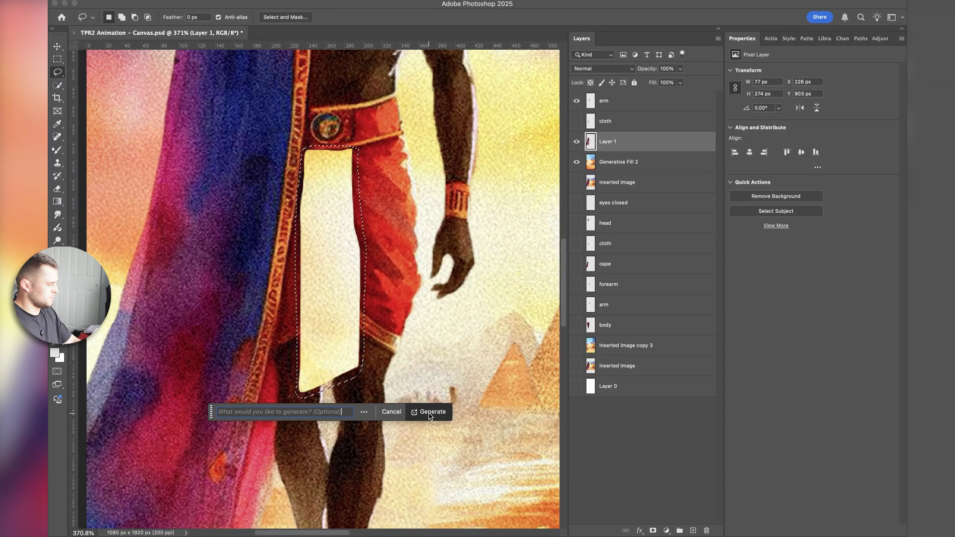
click(431, 411)
scroll(365, 255, down, 2)
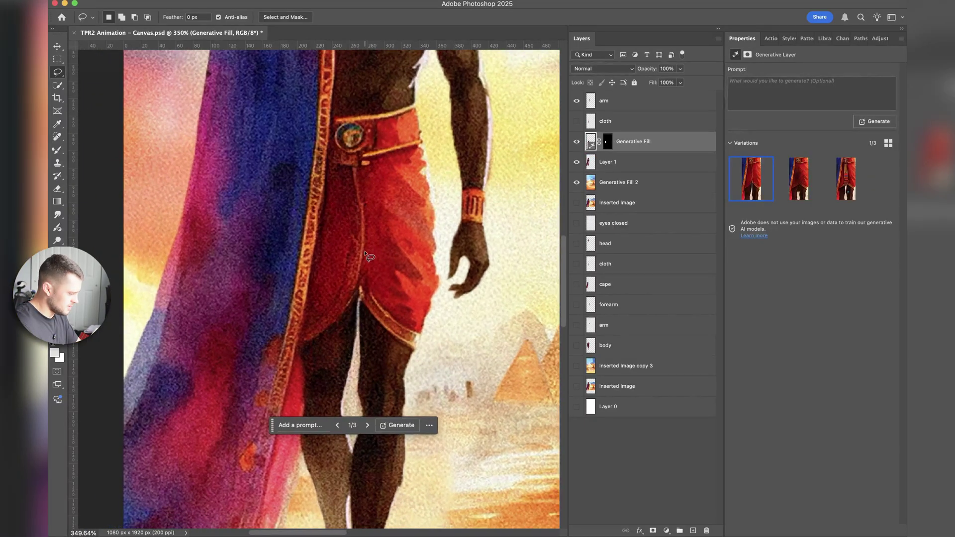
scroll(497, 255, down, 2)
Step: Compare the generated variations, keep variation 2, and merge it down with Ctrl+E
click(792, 187)
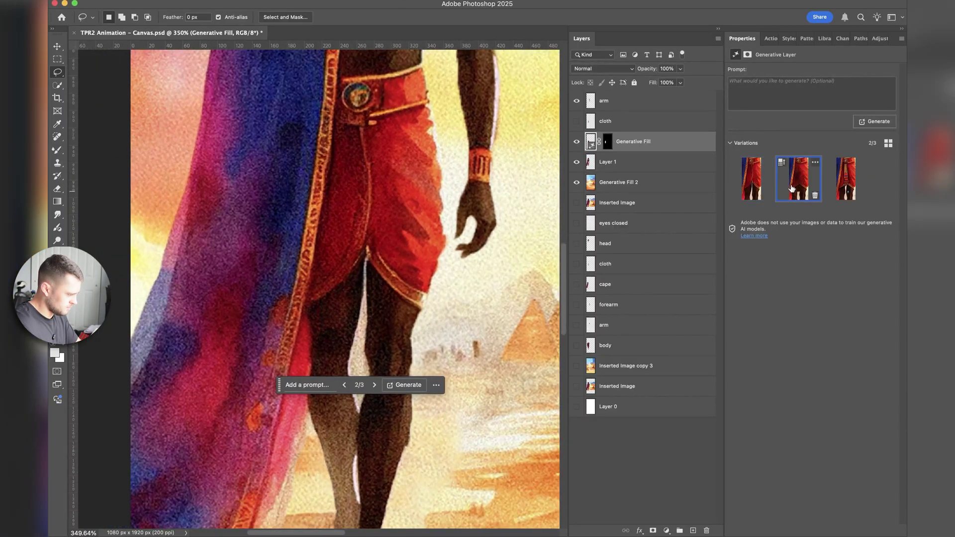
click(846, 179)
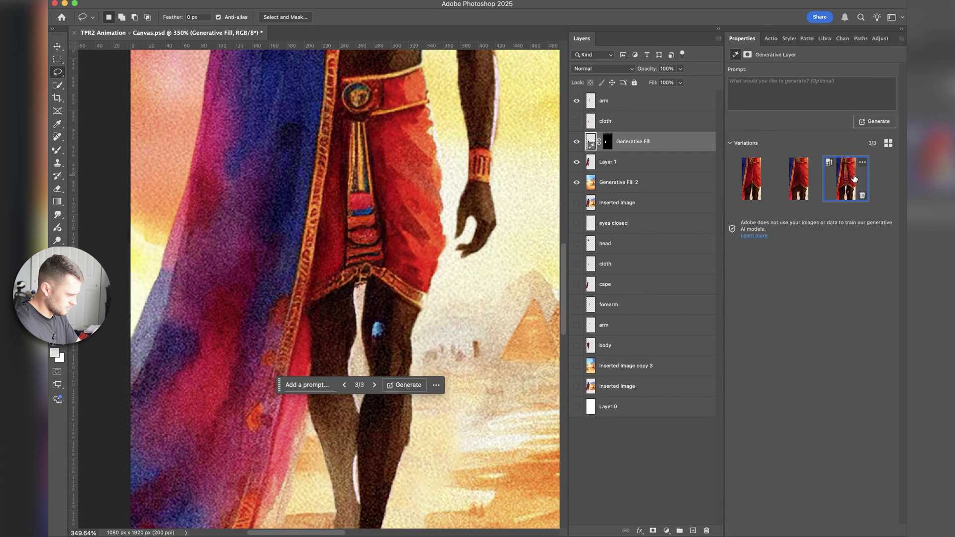
click(576, 144)
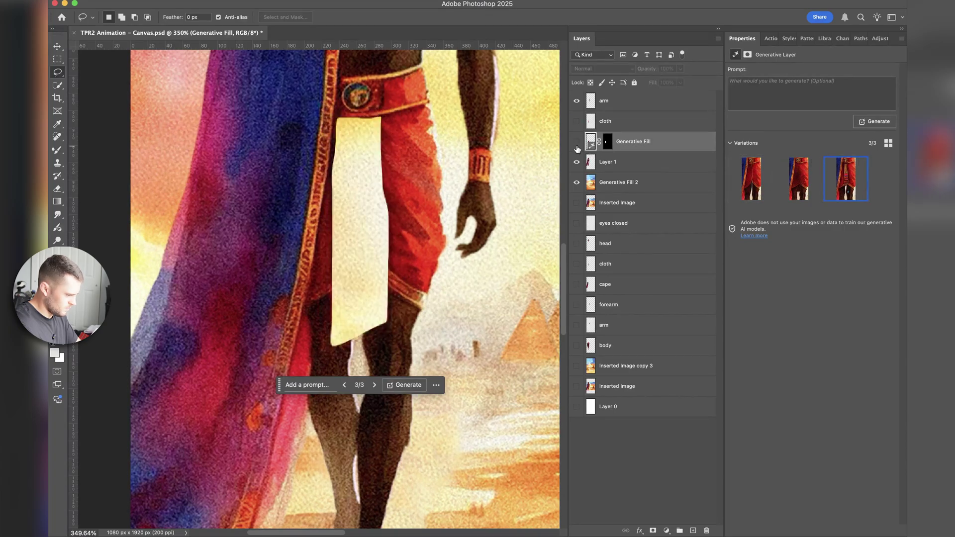
click(577, 144)
click(798, 182)
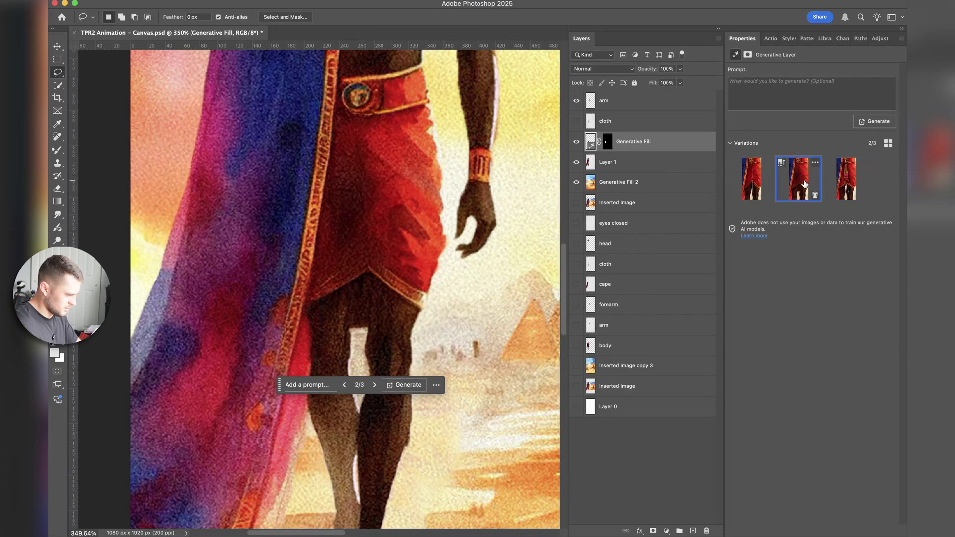
click(844, 187)
click(788, 184)
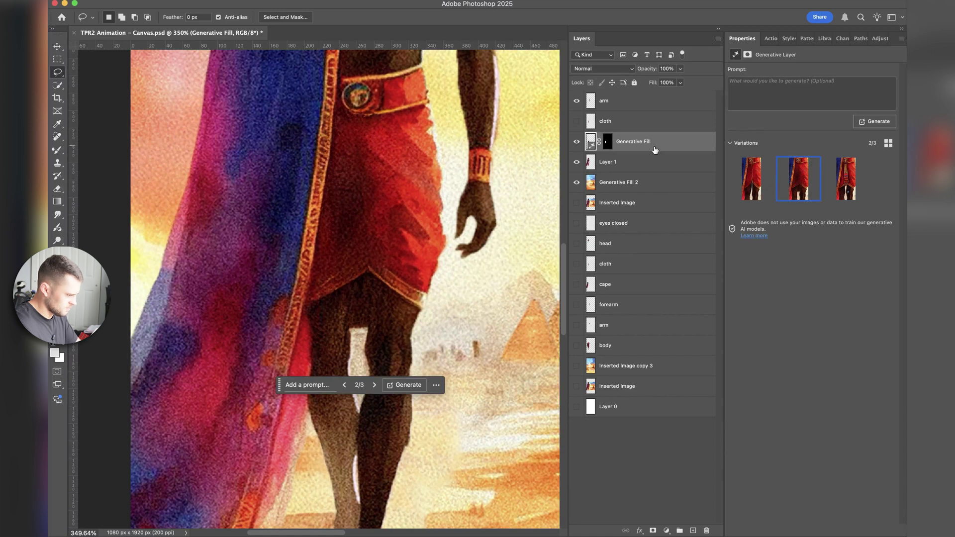
key(ctrl+e)
Step: Toggle the Generative Fill 2 background and merged figure layer to check the fill
click(577, 162)
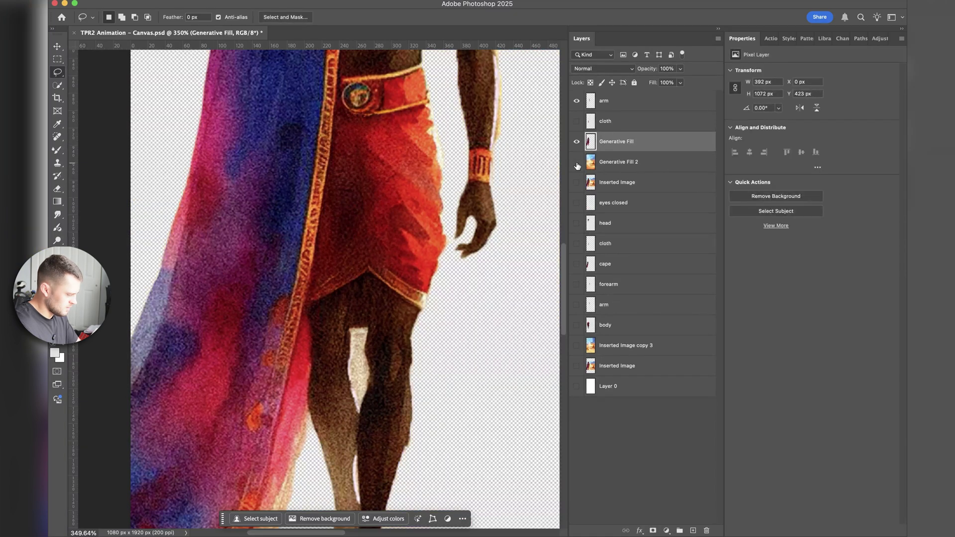
click(577, 162)
scroll(510, 199, down, 5)
scroll(509, 199, up, 5)
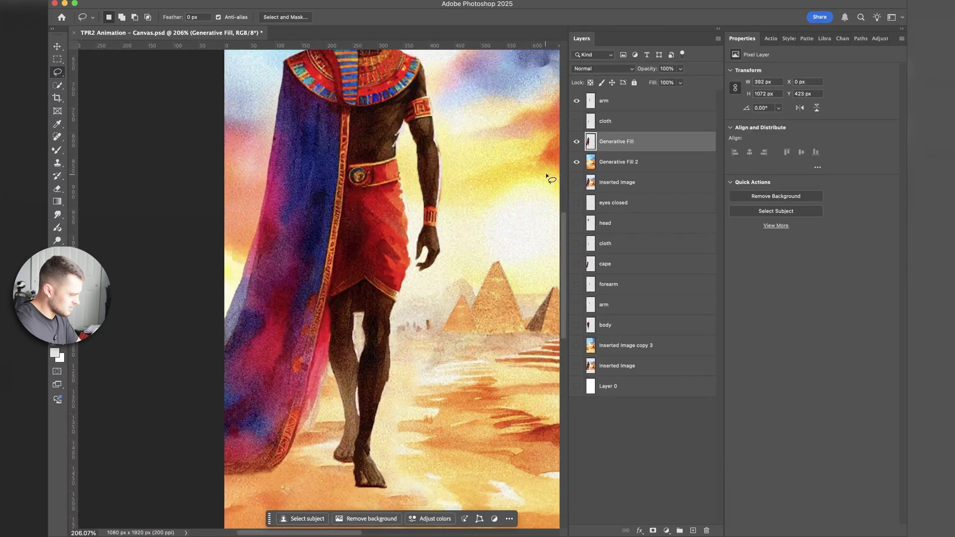
click(577, 142)
click(577, 142)
scroll(318, 436, up, 6)
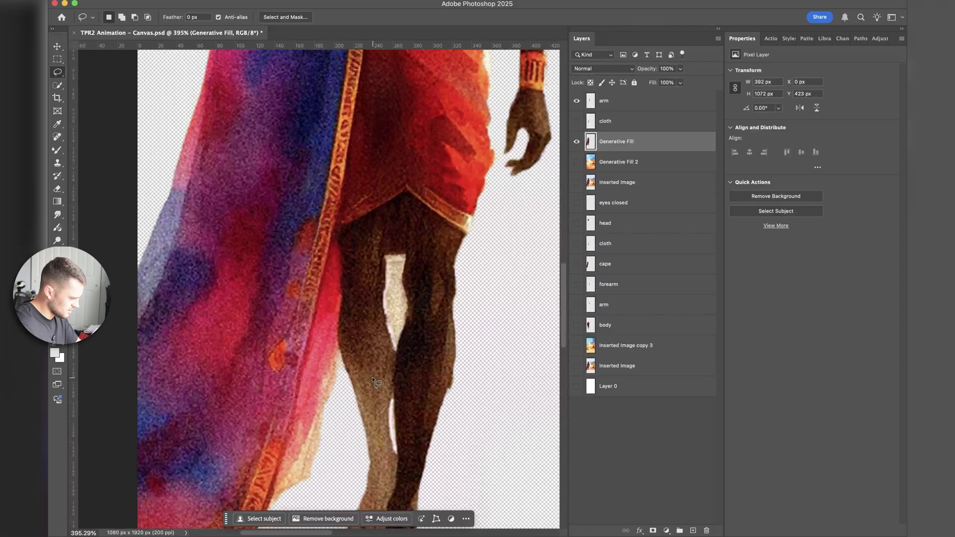
scroll(373, 381, down, 1)
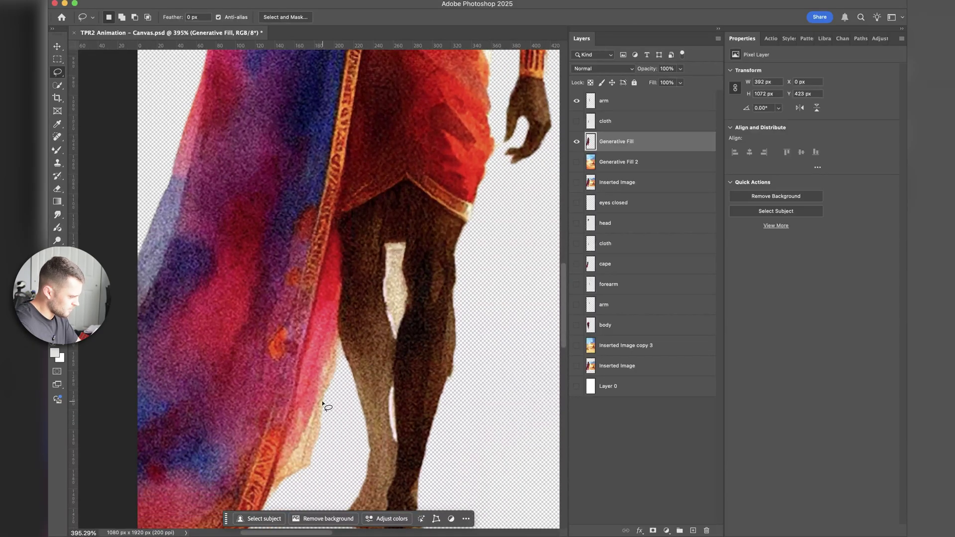
scroll(322, 404, down, 5)
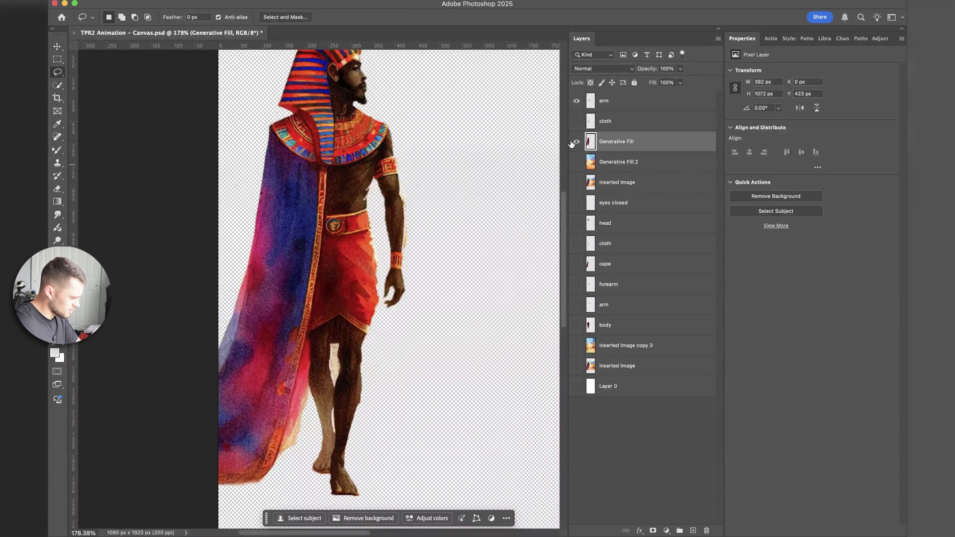
Step: Check the separate cloth layer, leaving the decorated waist panel visible
click(576, 122)
click(576, 122)
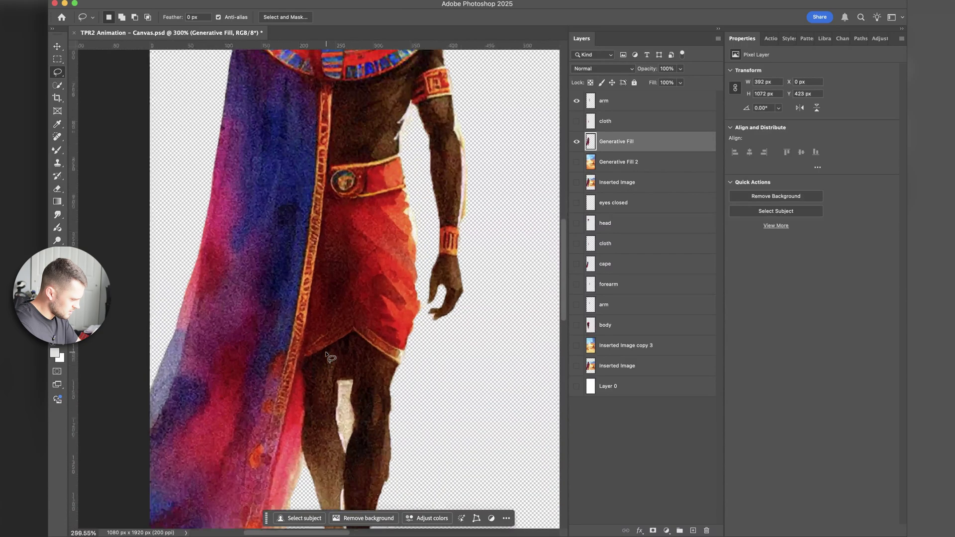
scroll(364, 291, up, 5)
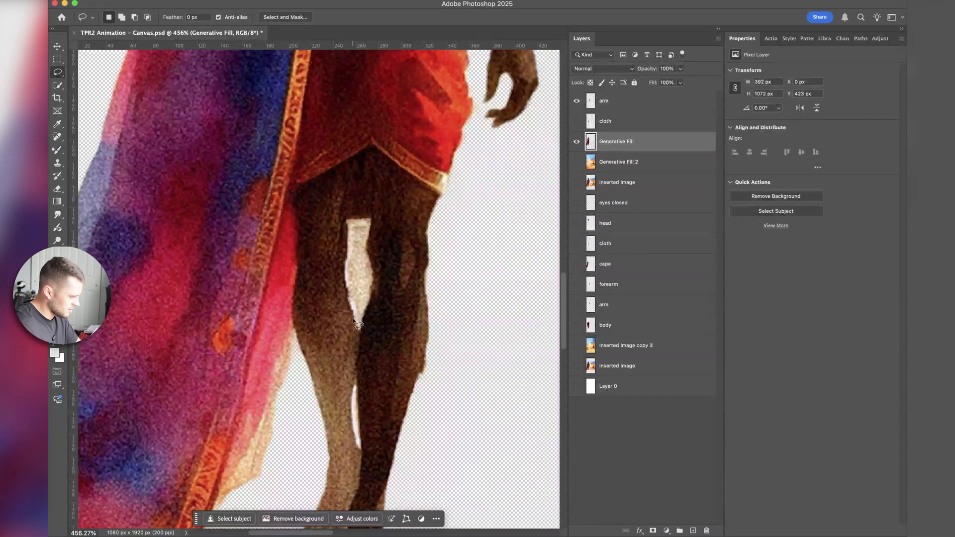
scroll(462, 215, down, 3)
click(576, 121)
scroll(382, 351, up, 4)
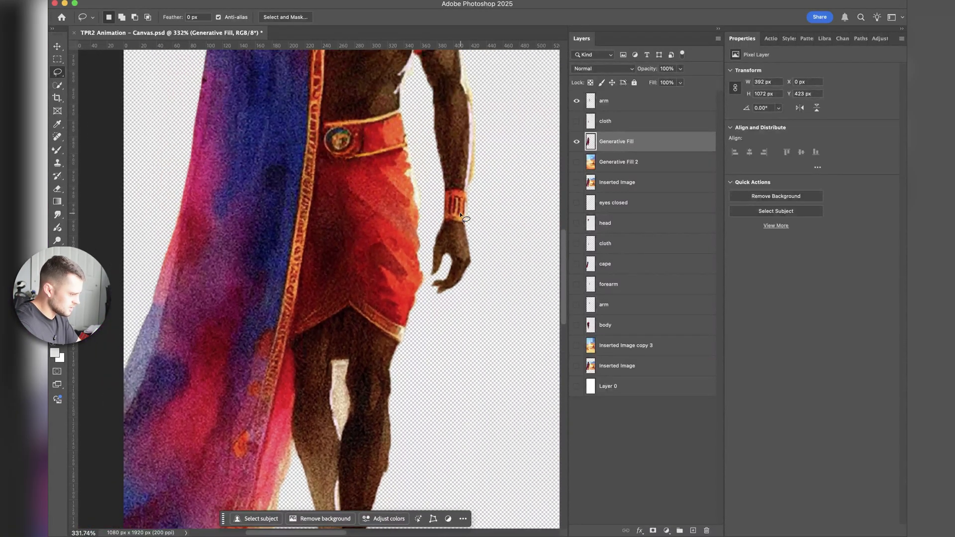
Step: Erase the pale fringe along the arm layer's outer edge
key(e)
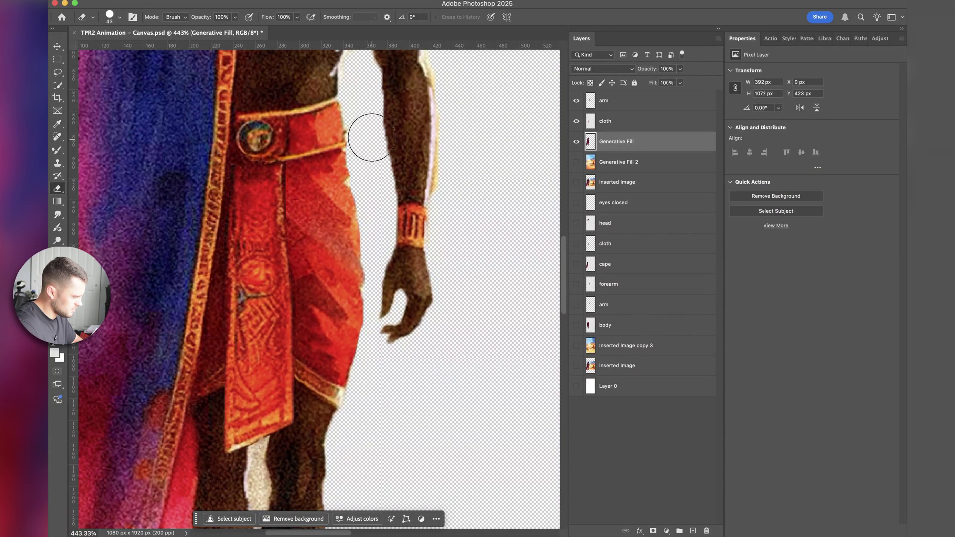
scroll(366, 149, up, 3)
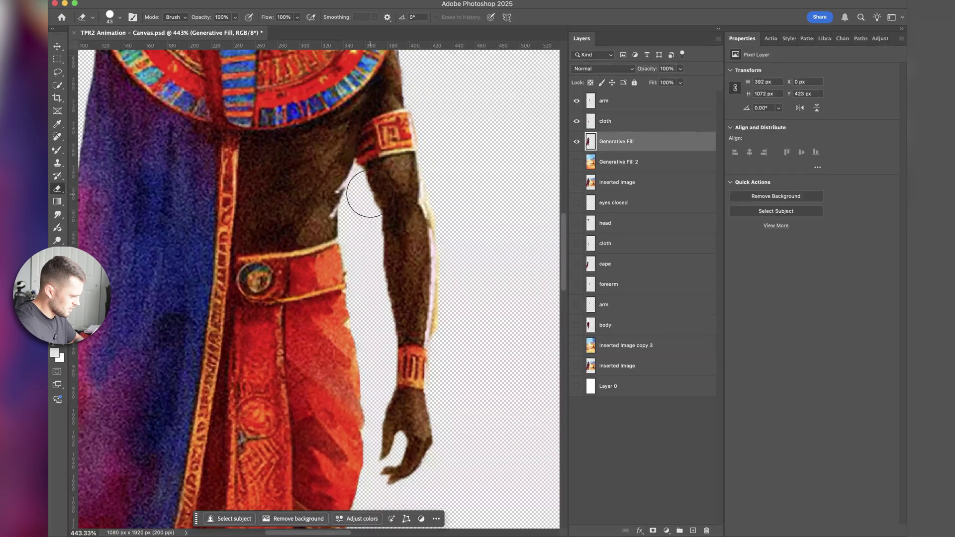
click(615, 102)
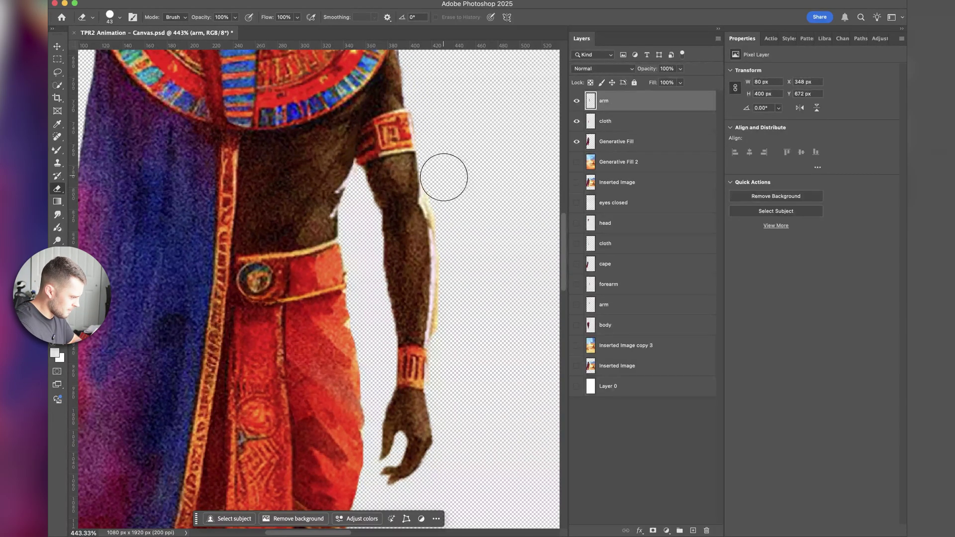
drag(444, 177, 456, 374)
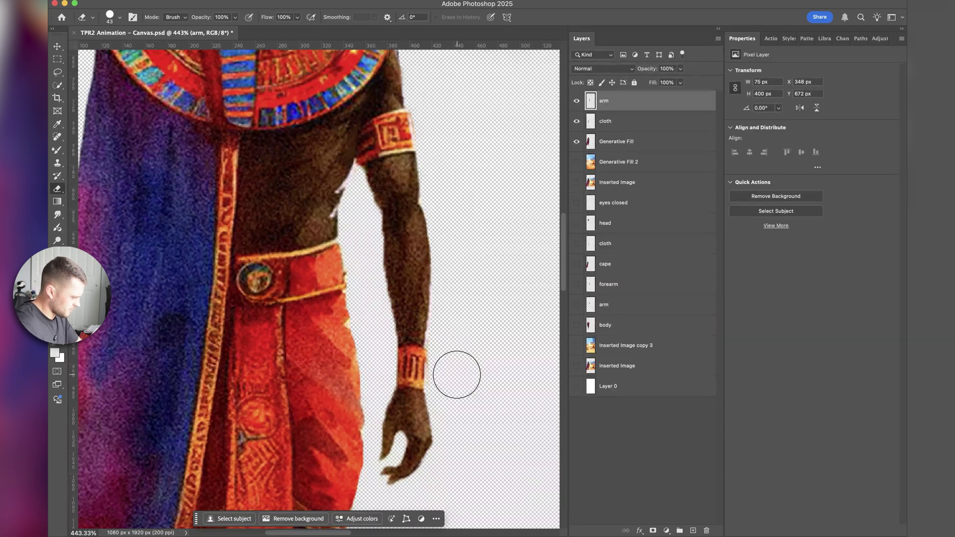
scroll(456, 374, down, 5)
key(v)
scroll(456, 374, up, 3)
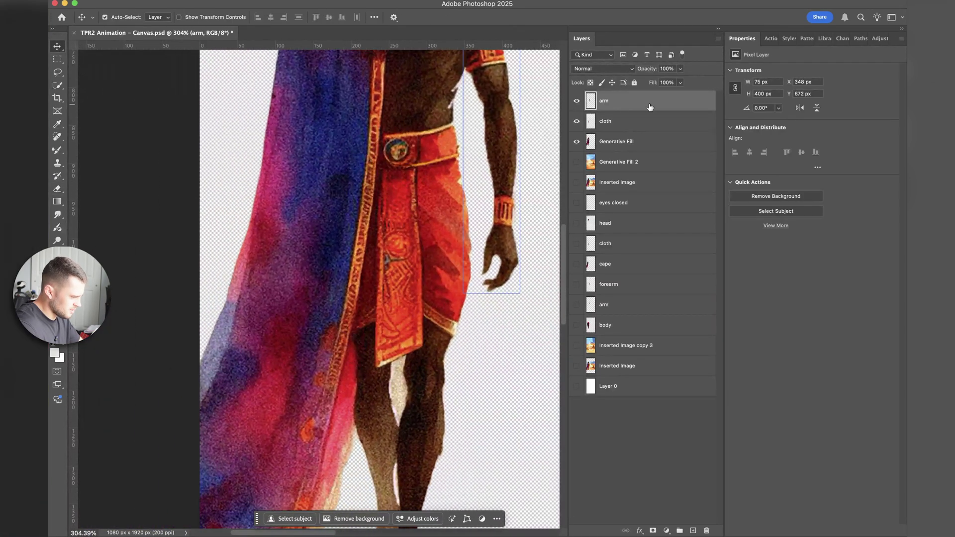
click(586, 123)
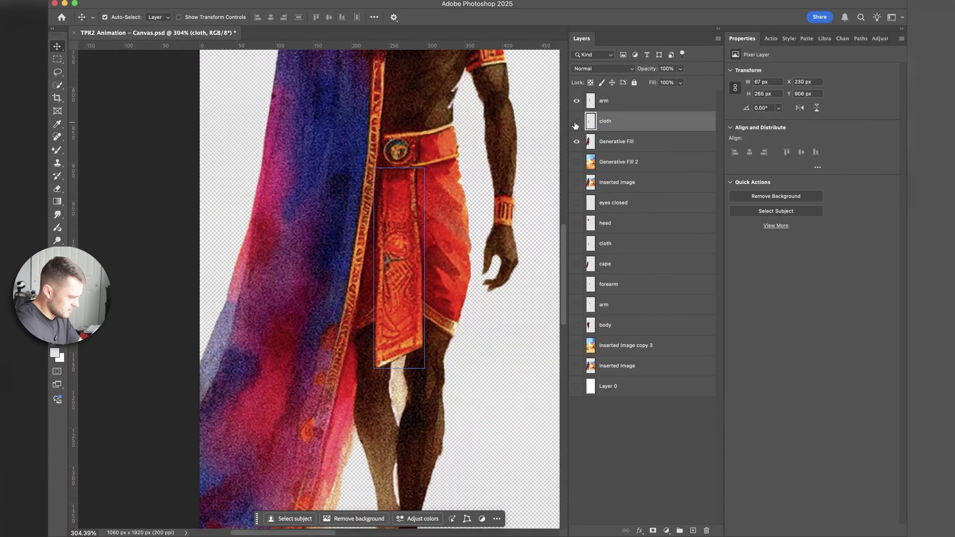
click(587, 145)
Step: Hide the front cloth panel, then lasso and delete the pharaoh's left leg
key(m)
scroll(564, 205, down, 3)
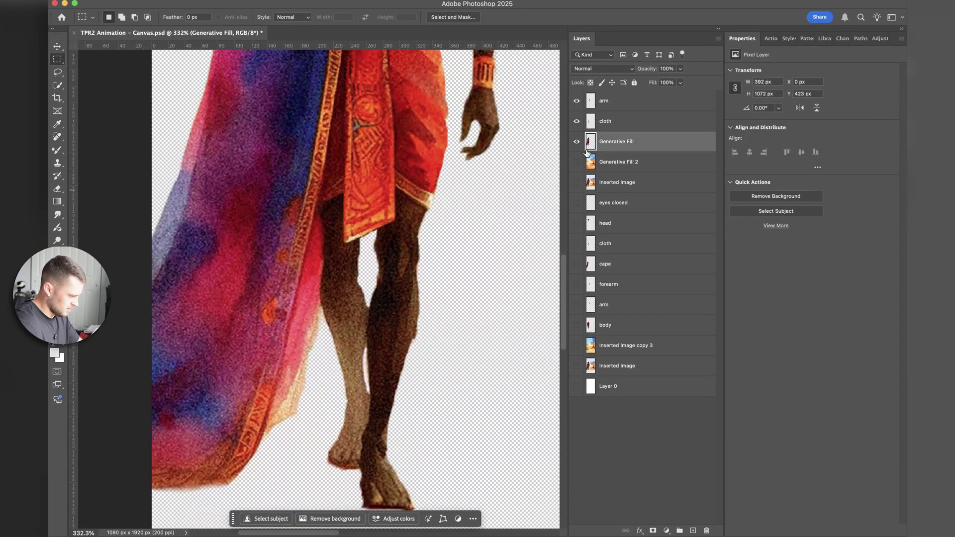
click(577, 121)
key(l)
scroll(432, 199, up, 3)
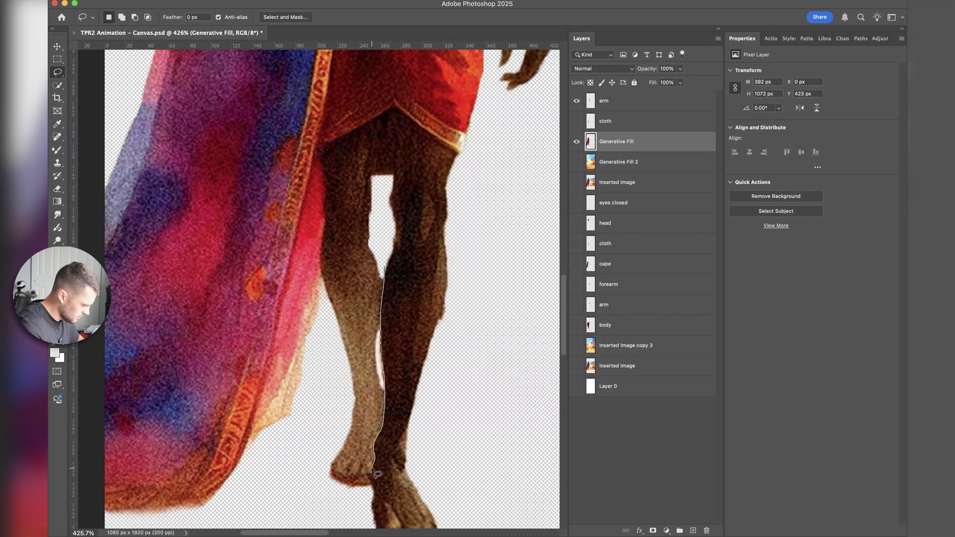
drag(343, 502, 335, 403)
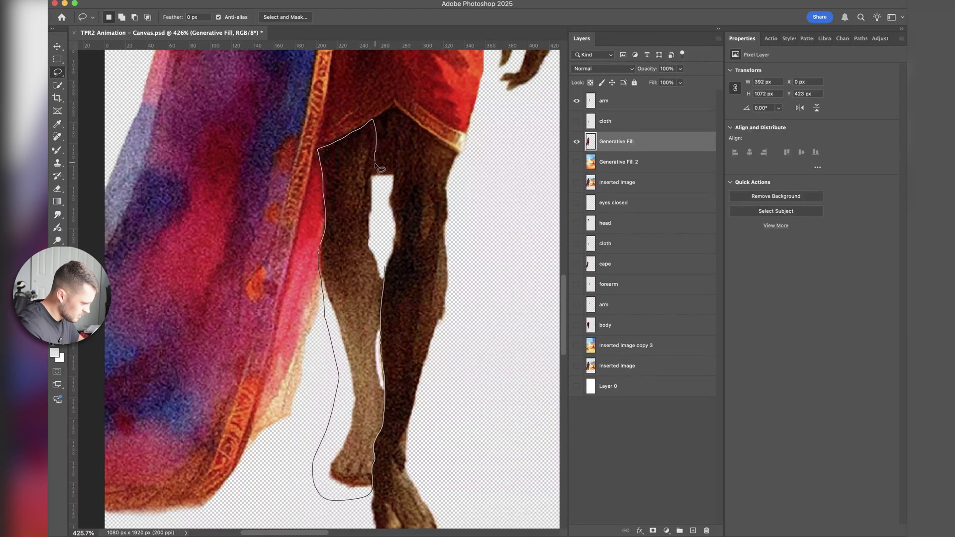
drag(385, 255, 387, 269)
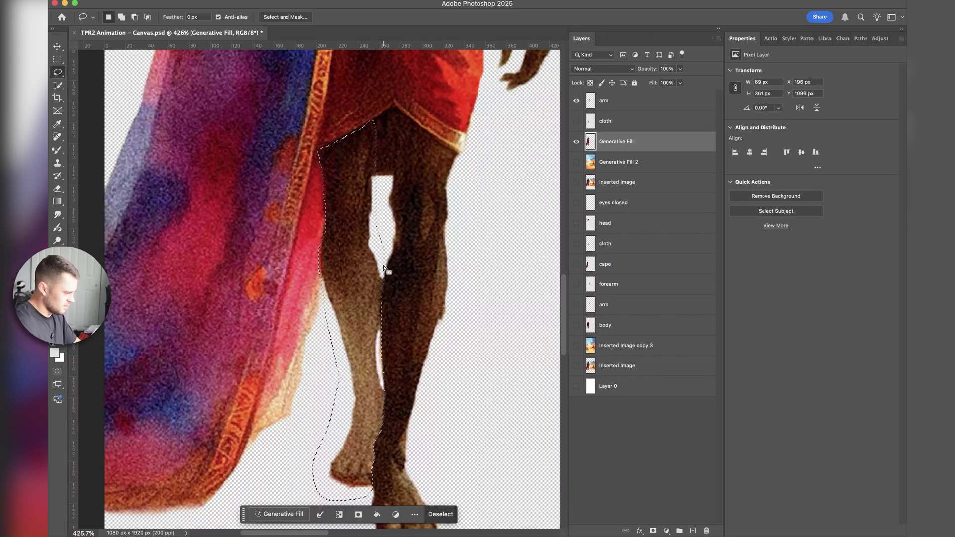
key(Delete)
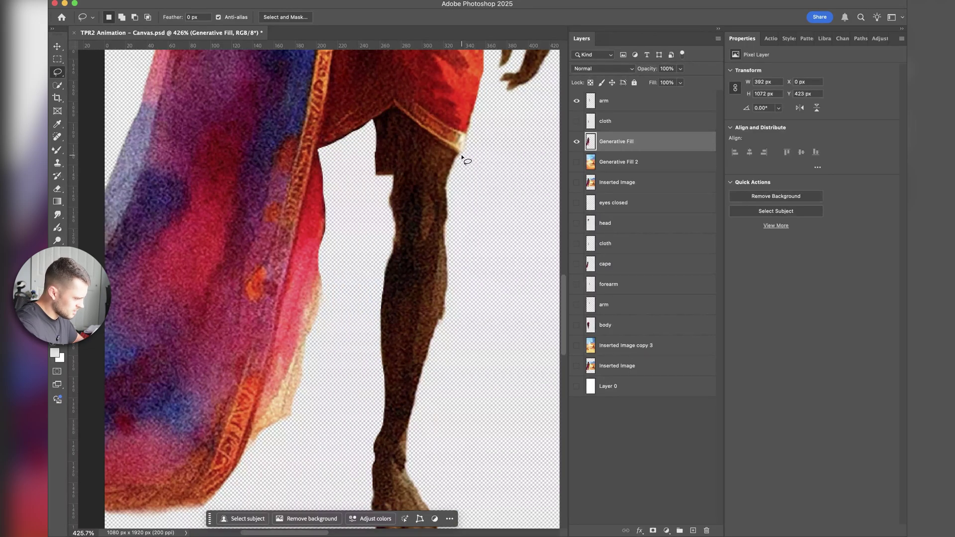
Step: Lasso the right leg including the foot and copy it onto a new layer
drag(463, 158, 450, 149)
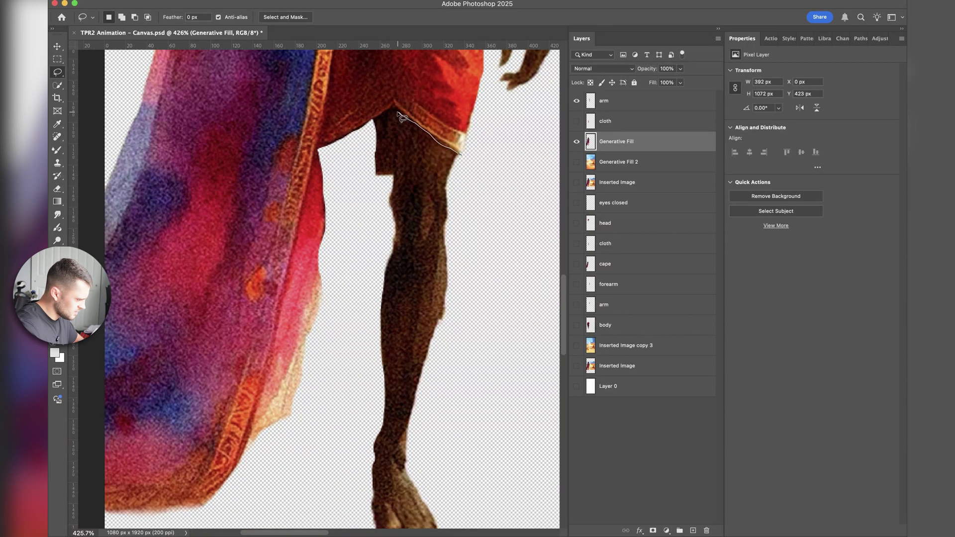
drag(397, 113, 393, 146)
drag(379, 244, 346, 484)
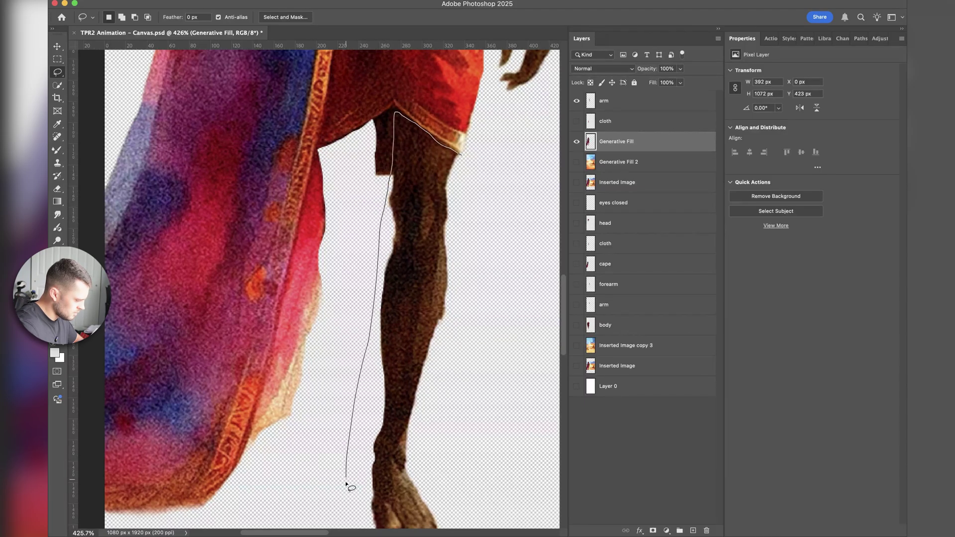
mouse_move(468, 532)
mouse_down()
mouse_move(478, 280)
mouse_move(465, 160)
mouse_up()
scroll(495, 258, down, 5)
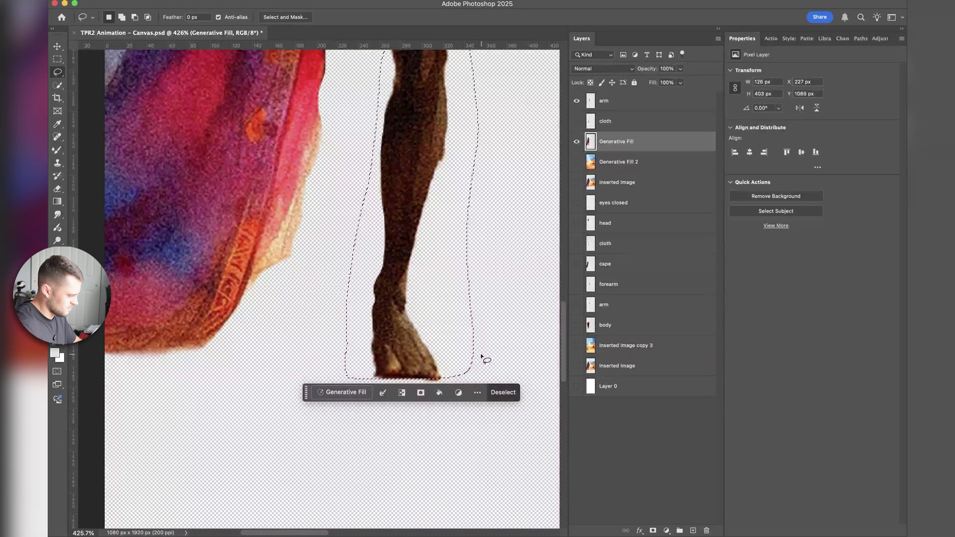
mouse_move(468, 358)
mouse_down()
mouse_move(444, 403)
mouse_move(349, 374)
mouse_up()
scroll(478, 363, down, 3)
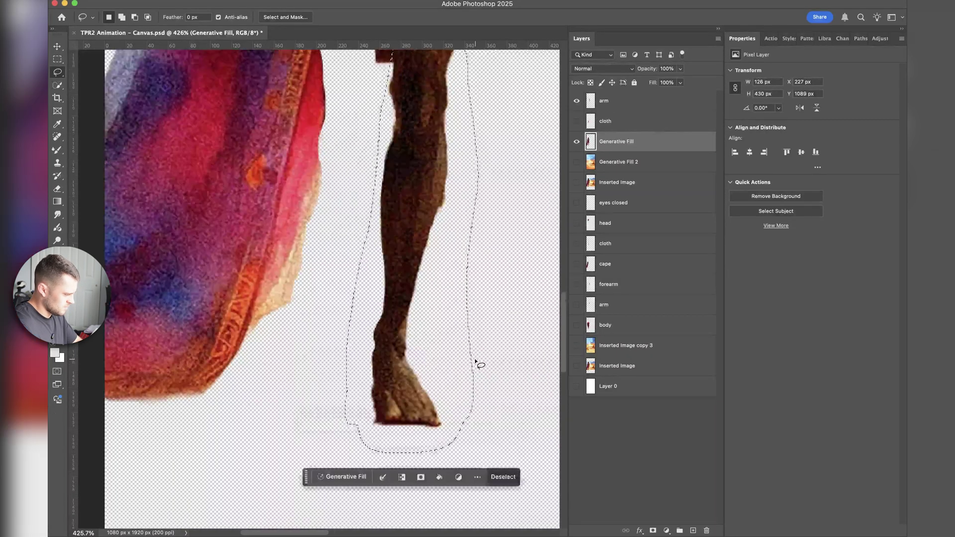
scroll(478, 363, down, 2)
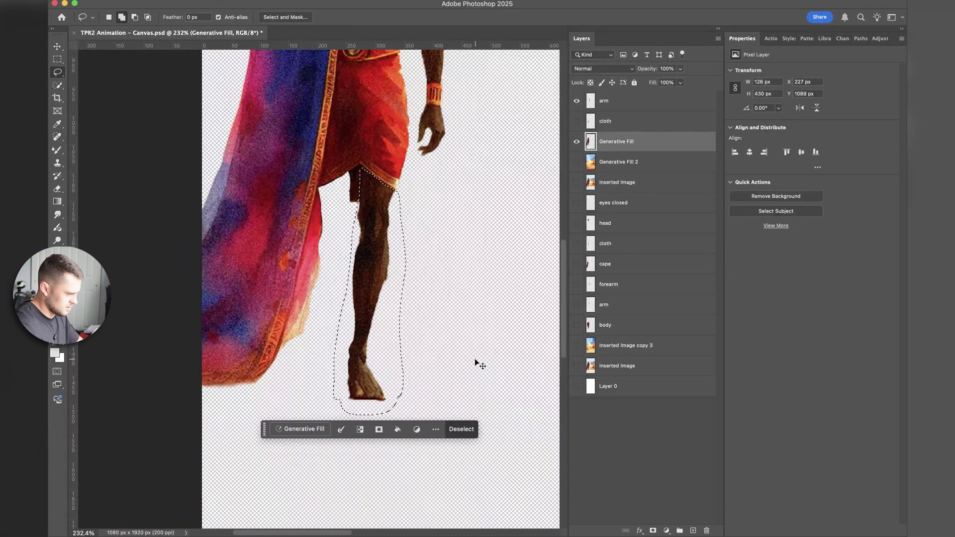
key(super+j)
Step: Flip the copied leg horizontally, move it left beside the other, and rotate it about 4 degrees
click(797, 110)
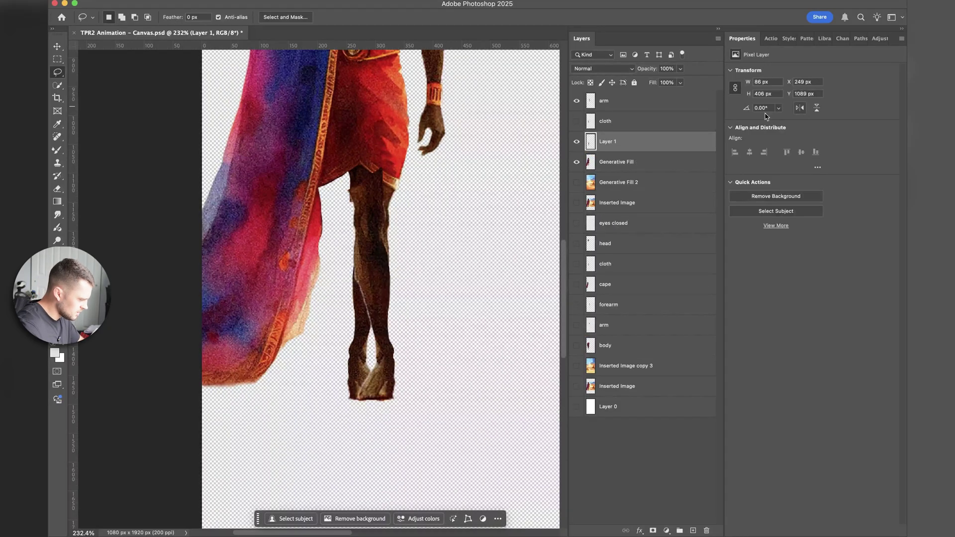
key(super+t)
drag(378, 249, 332, 257)
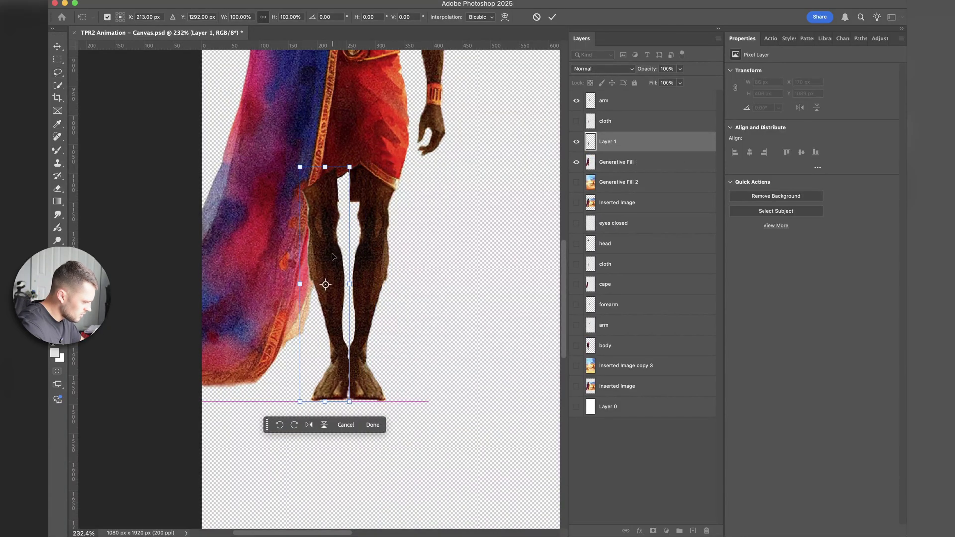
scroll(327, 281, up, 2)
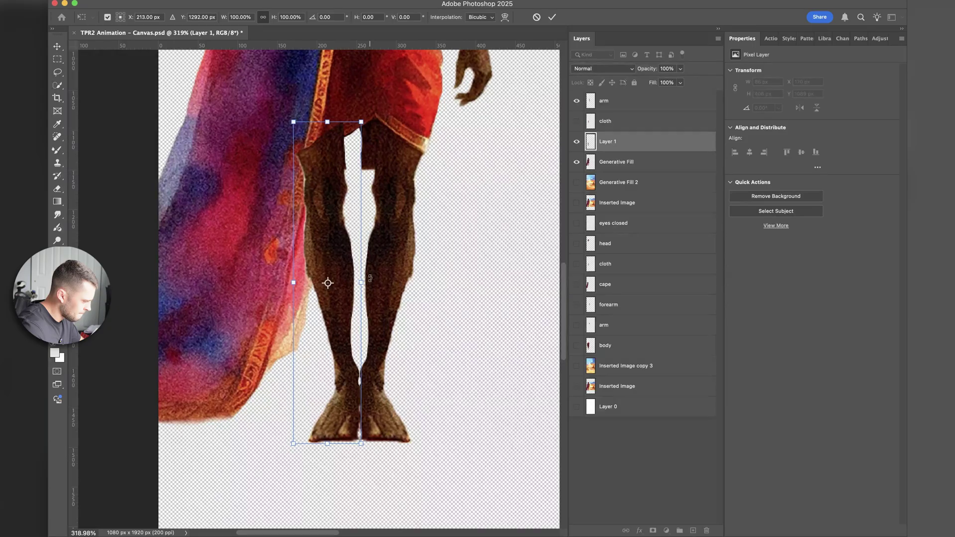
drag(371, 278, 340, 250)
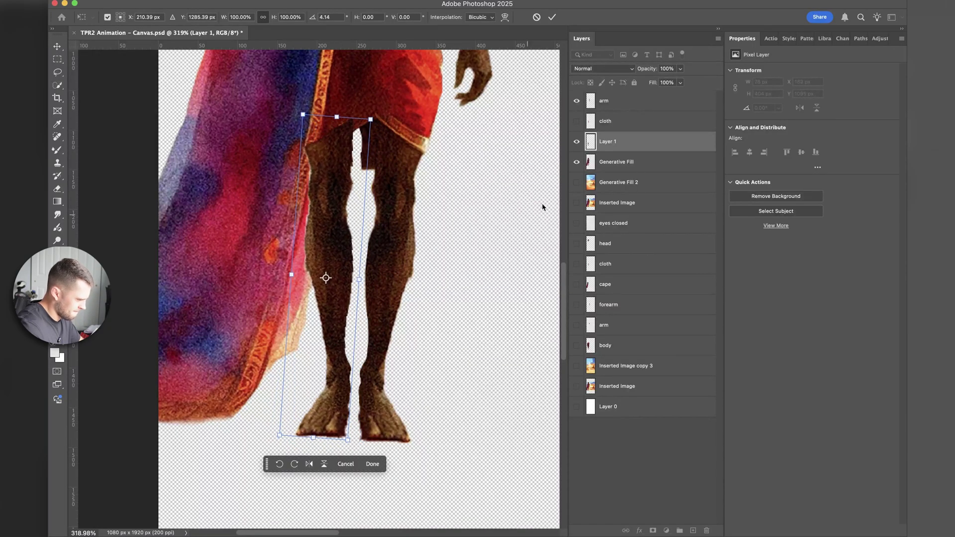
key(Return)
Step: Erase the leg copy's overlap at the cape edge and nudge it slightly down-right
key(l)
alt+scroll(511, 202, down, 3)
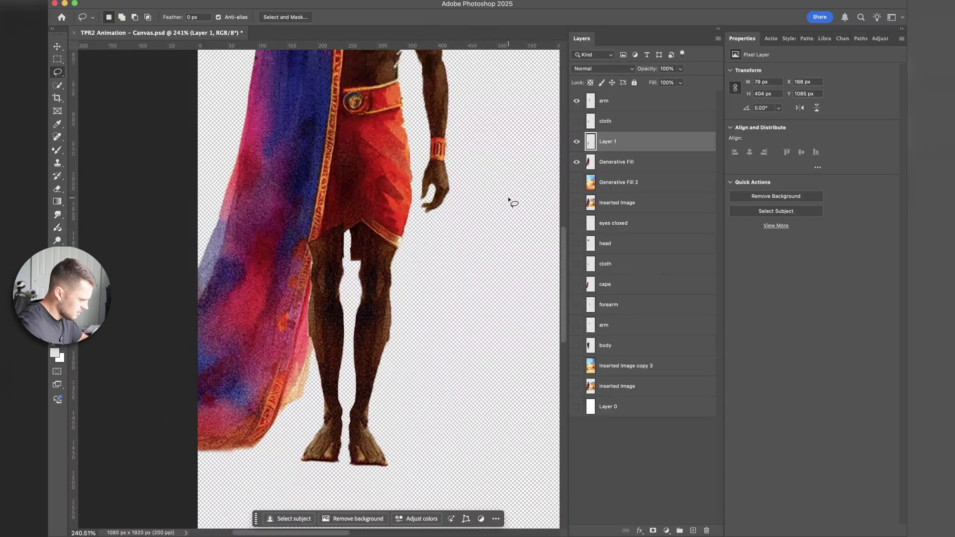
scroll(391, 240, up, 1)
key(e)
alt+scroll(391, 240, up, 3)
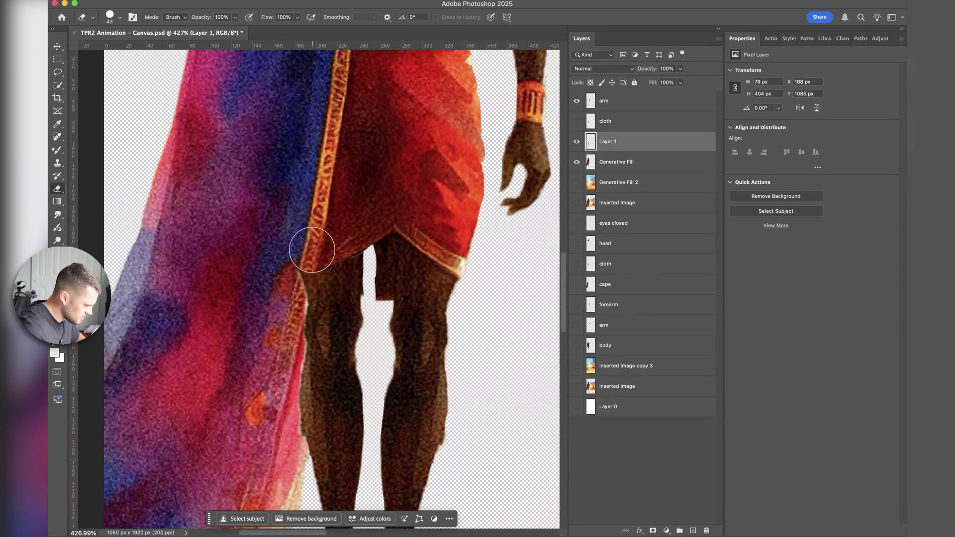
mouse_move(299, 260)
mouse_down()
mouse_move(332, 239)
mouse_move(285, 272)
mouse_move(282, 324)
mouse_move(295, 257)
mouse_move(266, 383)
mouse_up()
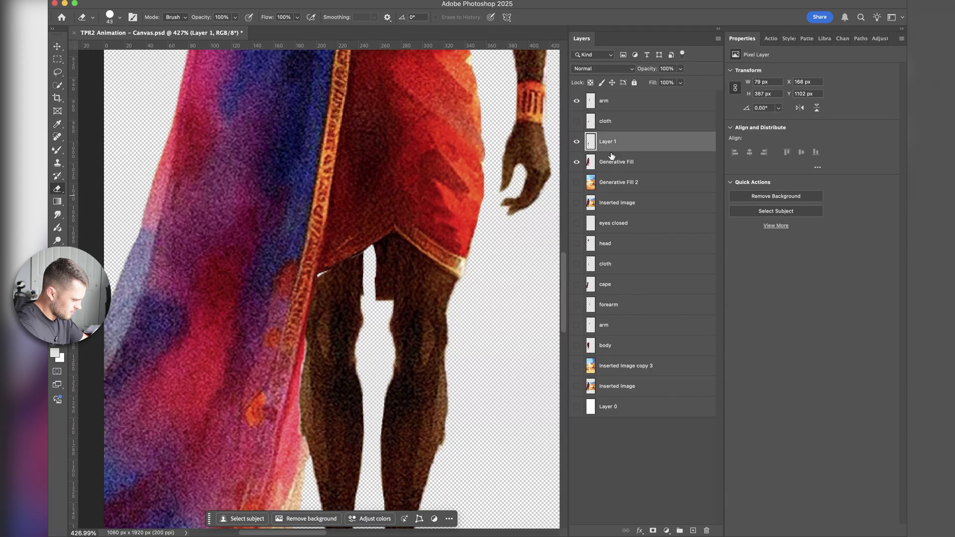
key(ctrl+t)
drag(344, 335, 346, 341)
key(Return)
Step: Erase the dark strip between the legs and show the front cloth panel again
key(e)
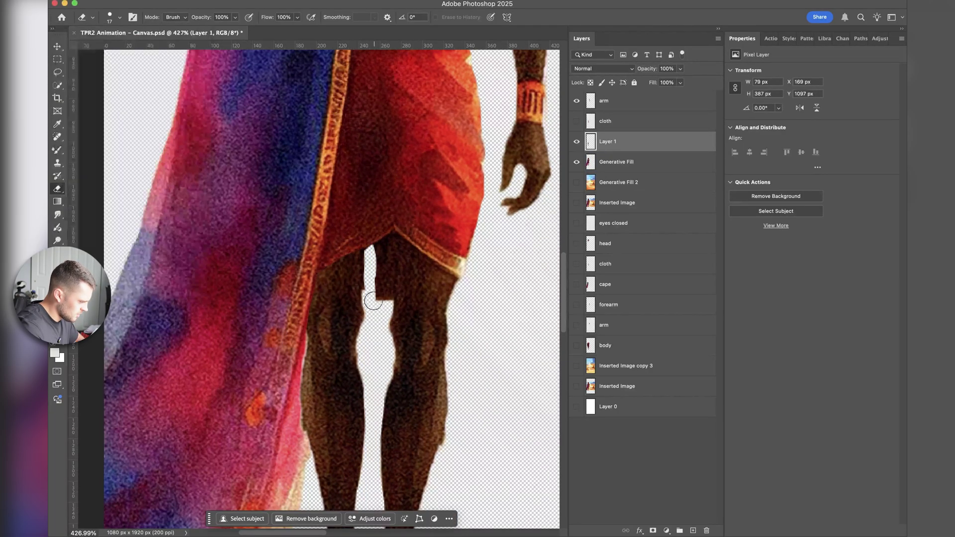
click(617, 163)
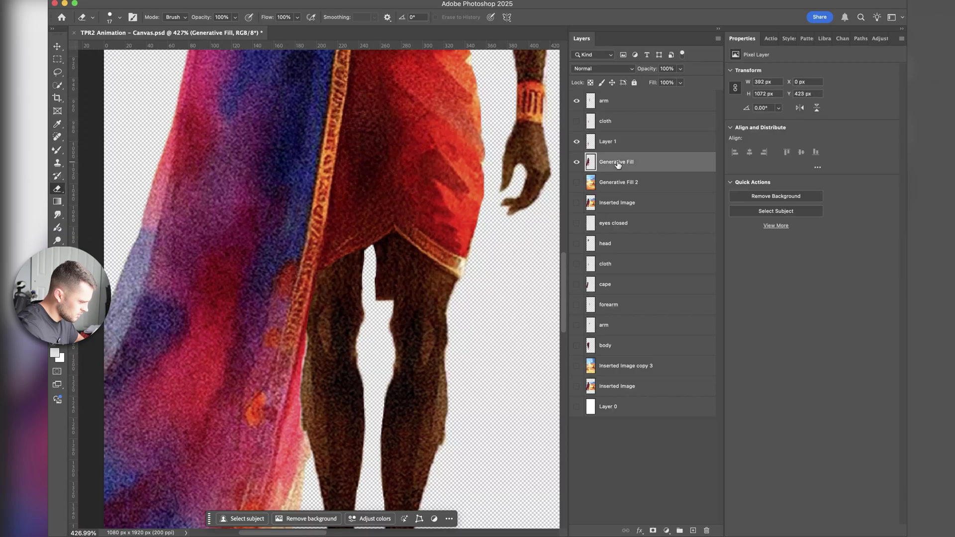
drag(379, 299, 376, 249)
scroll(367, 387, down, 10)
key(v)
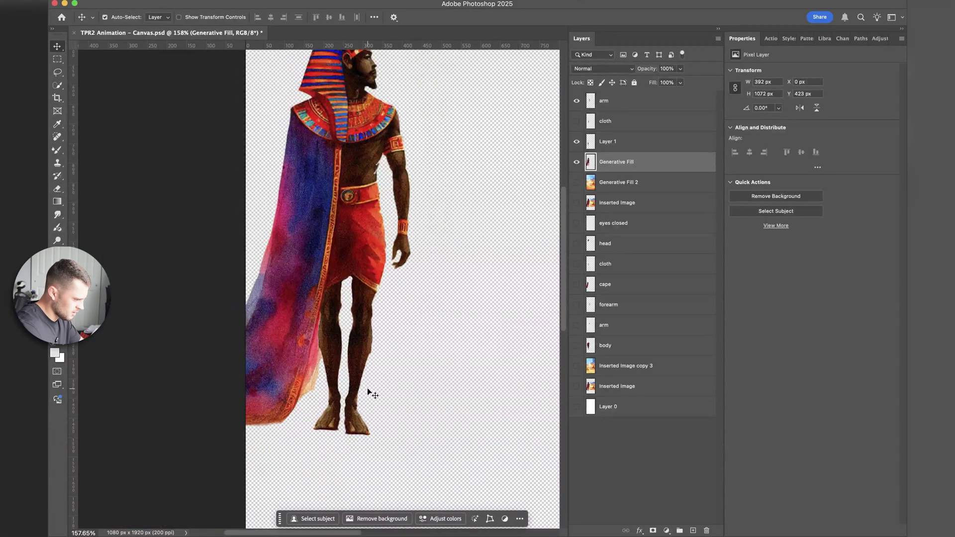
scroll(367, 387, up, 6)
click(576, 121)
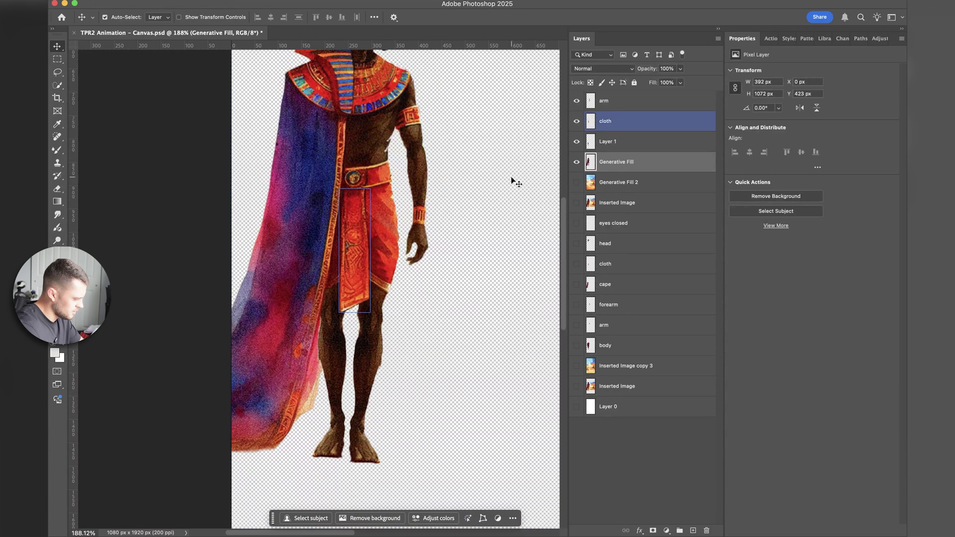
scroll(265, 343, up, 2)
scroll(263, 343, down, 2)
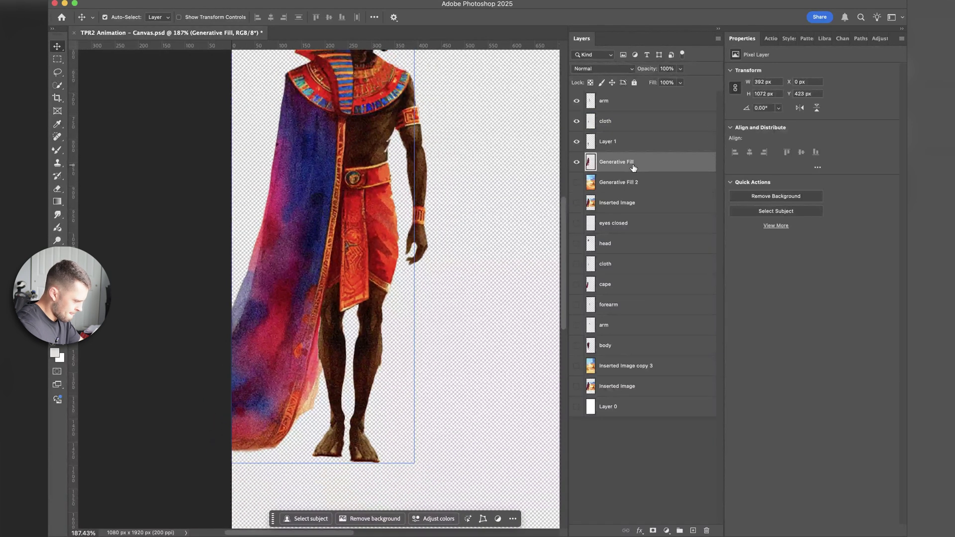
Step: Stretch the Layer 1 leg copy slightly taller and merge the Generative Fill layer into it
click(628, 144)
key(ctrl+t)
drag(329, 466, 328, 465)
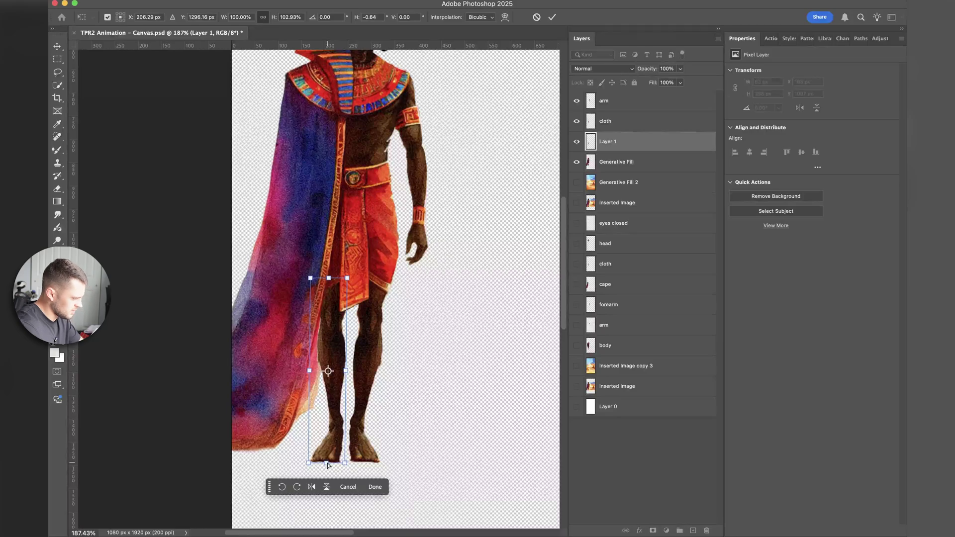
key(Return)
scroll(480, 343, down, 5)
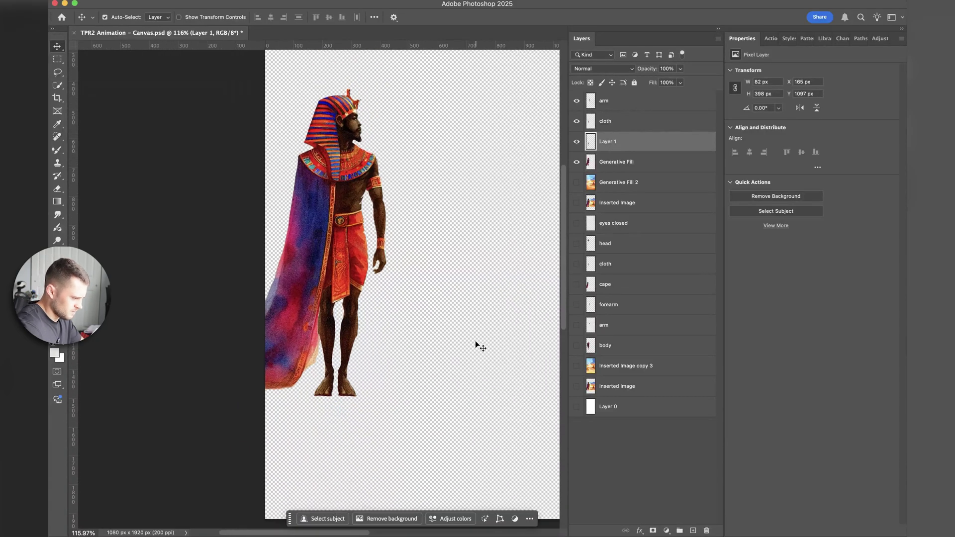
shift+click(591, 163)
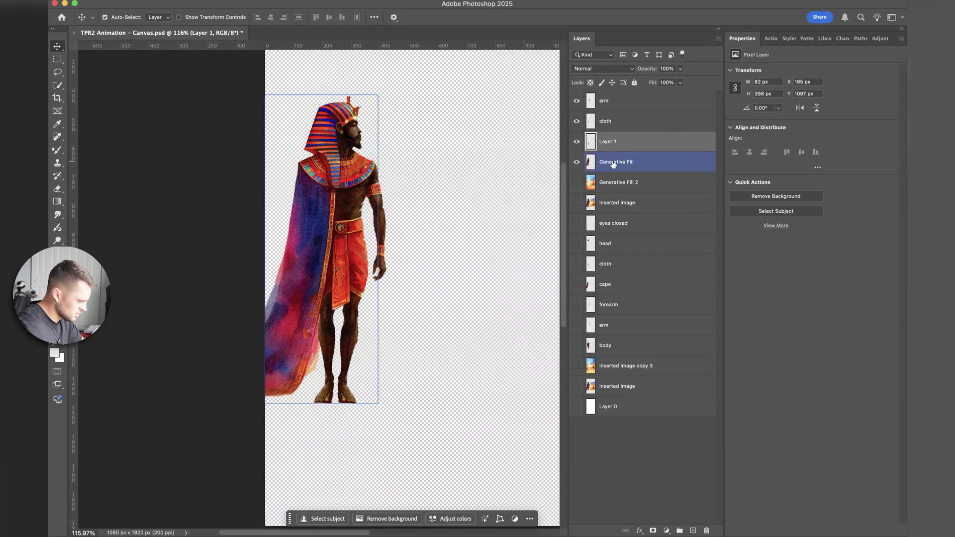
key(ctrl+e)
scroll(341, 331, up, 3)
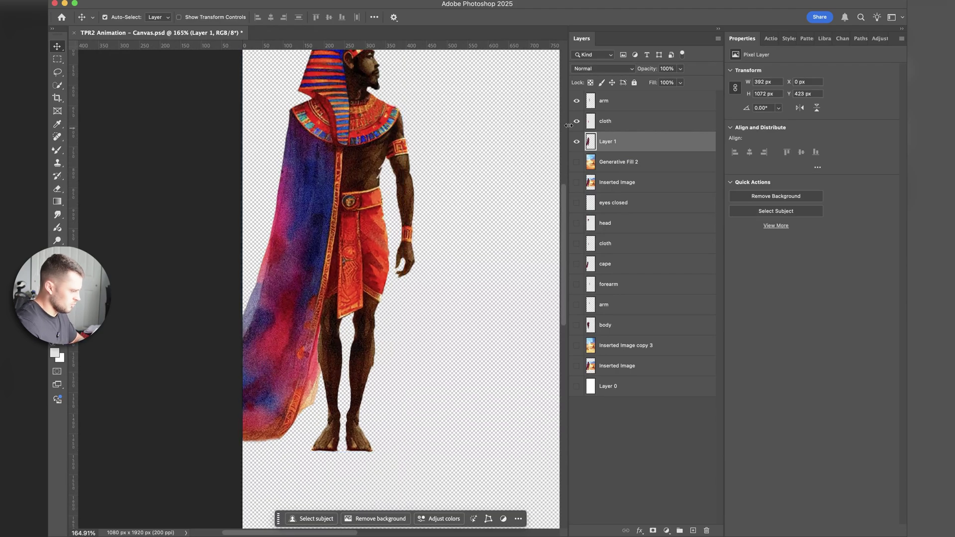
Step: Lasso around the pharaoh's cape
scroll(281, 170, up, 2)
key(l)
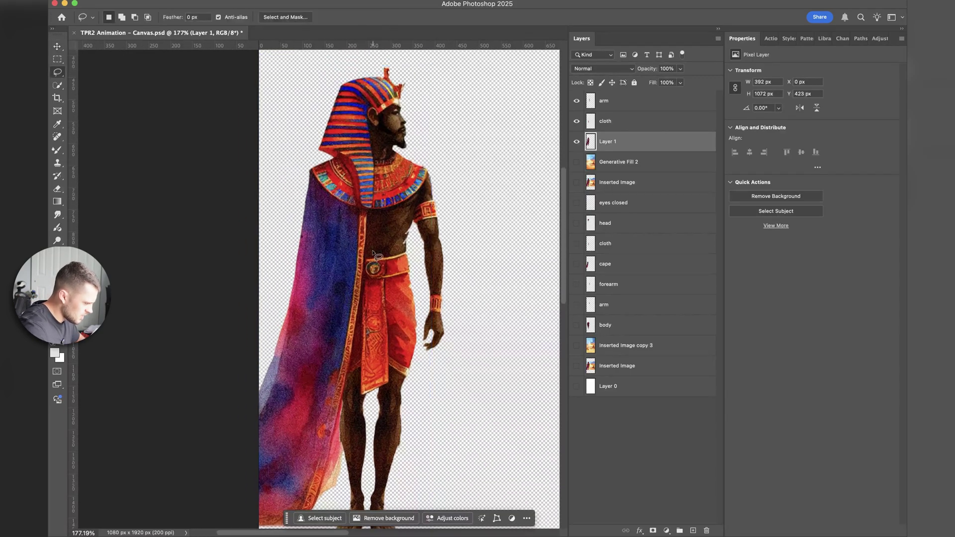
scroll(373, 253, up, 2)
scroll(372, 253, up, 2)
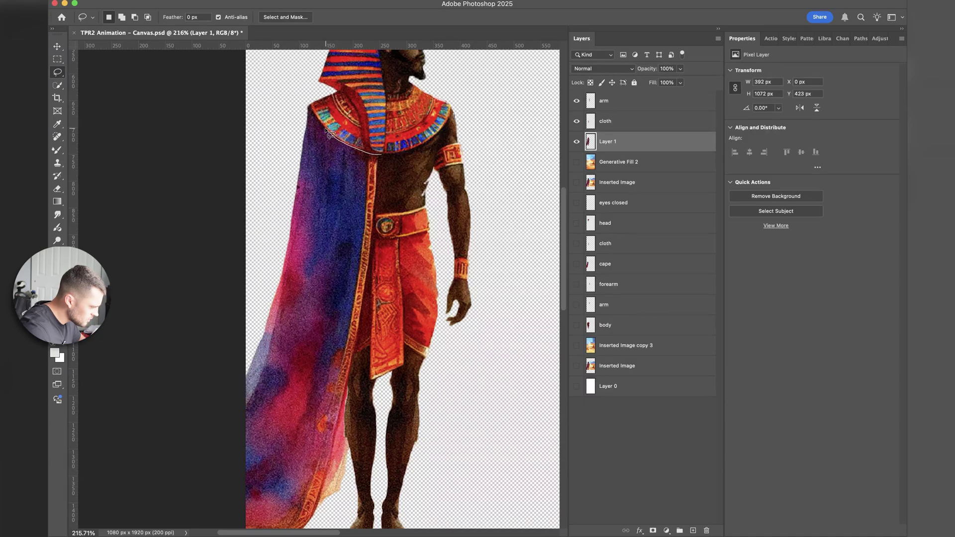
mouse_move(329, 133)
mouse_down()
mouse_move(306, 102)
mouse_move(245, 338)
mouse_move(225, 535)
mouse_up()
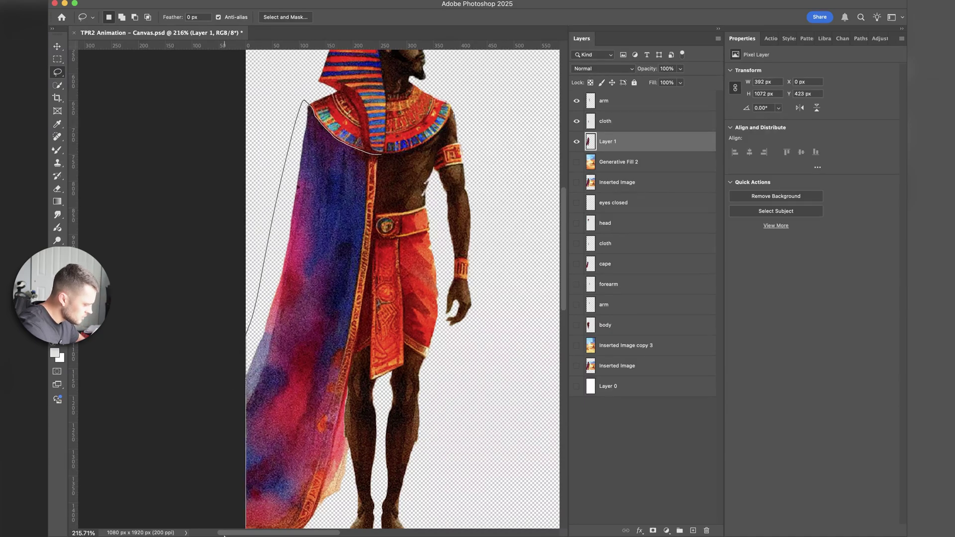
drag(313, 532, 335, 505)
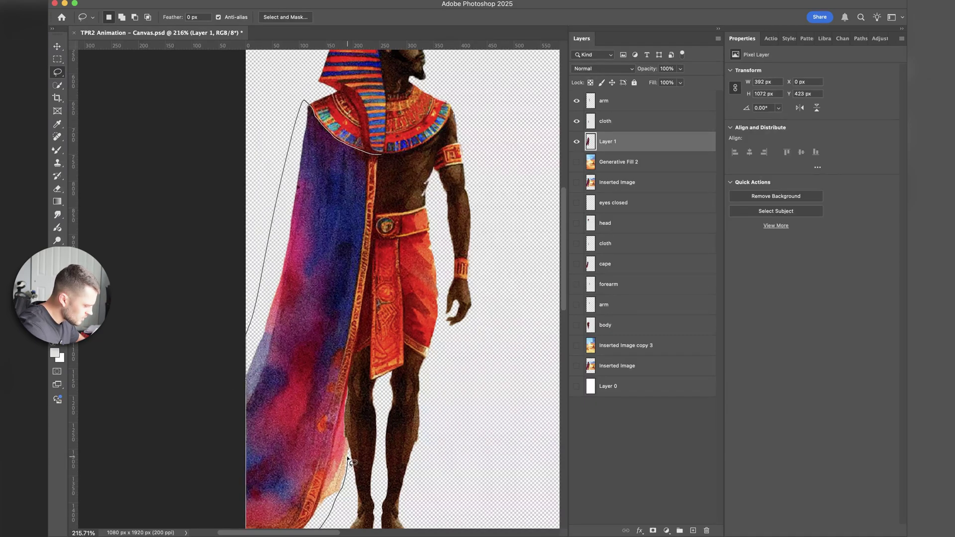
mouse_move(347, 451)
mouse_down()
mouse_move(344, 387)
mouse_move(381, 156)
mouse_up()
Step: Cut the cape onto a new layer named 'cape'
scroll(397, 239, down, 2)
scroll(397, 239, down, 2)
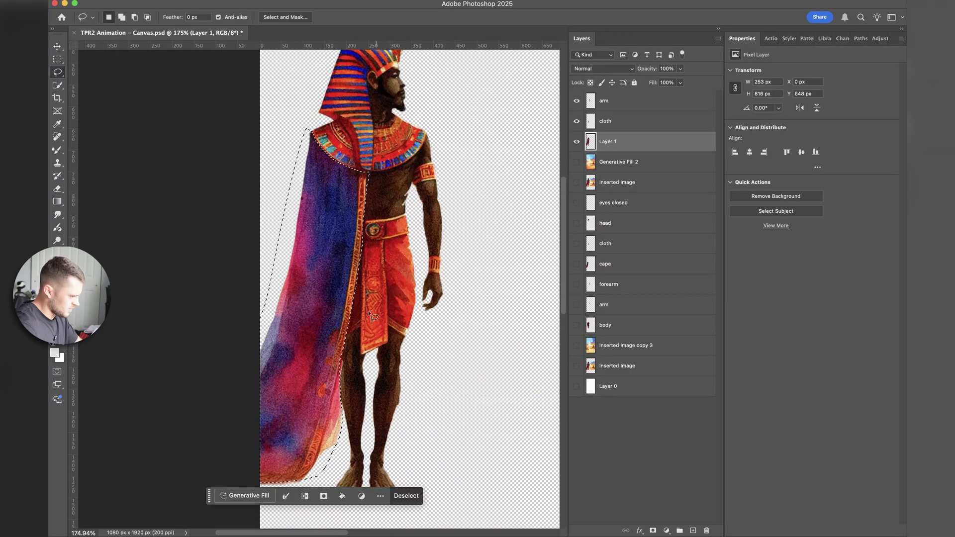
scroll(401, 287, down, 1)
key(BackSpace)
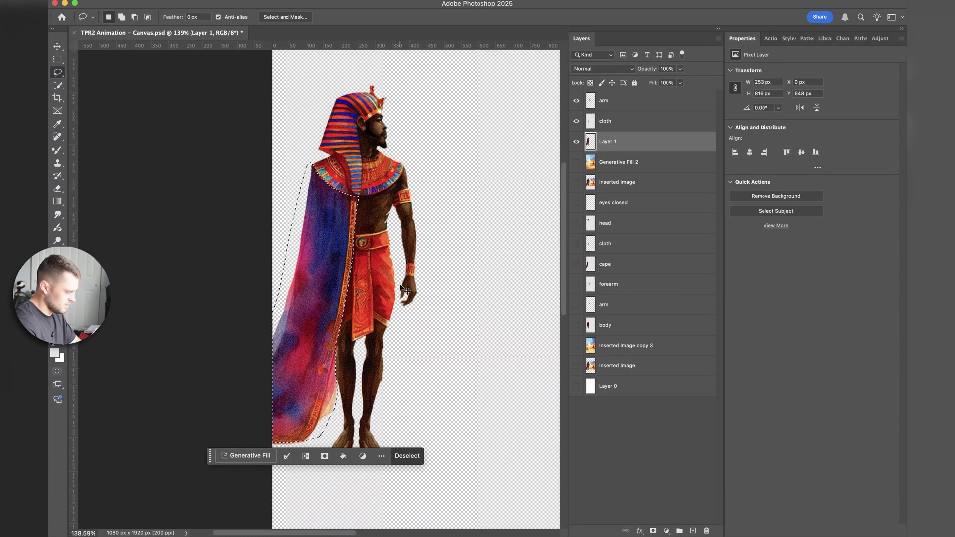
key(super+shift+v)
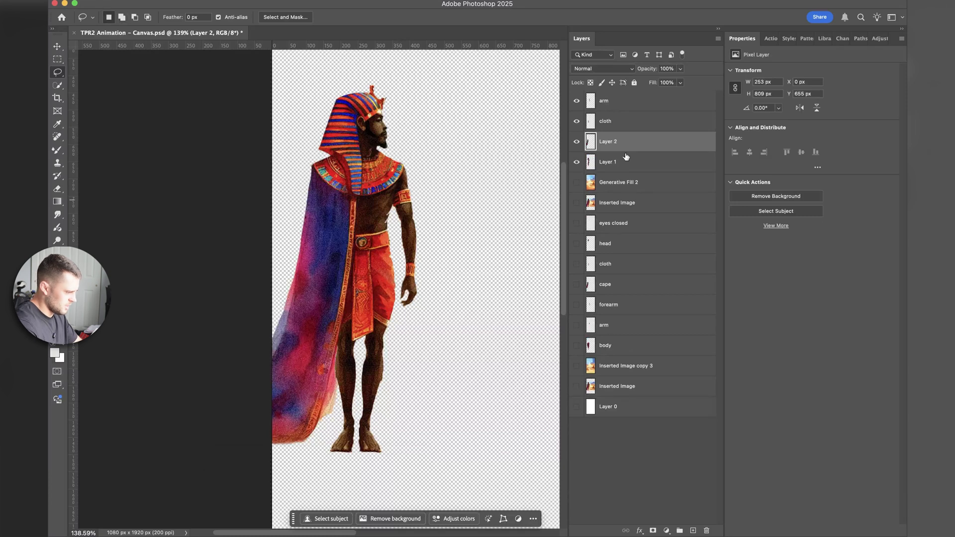
text(cape)
key(Return)
Step: Hide the cape layer and make Layer 1 active
click(576, 142)
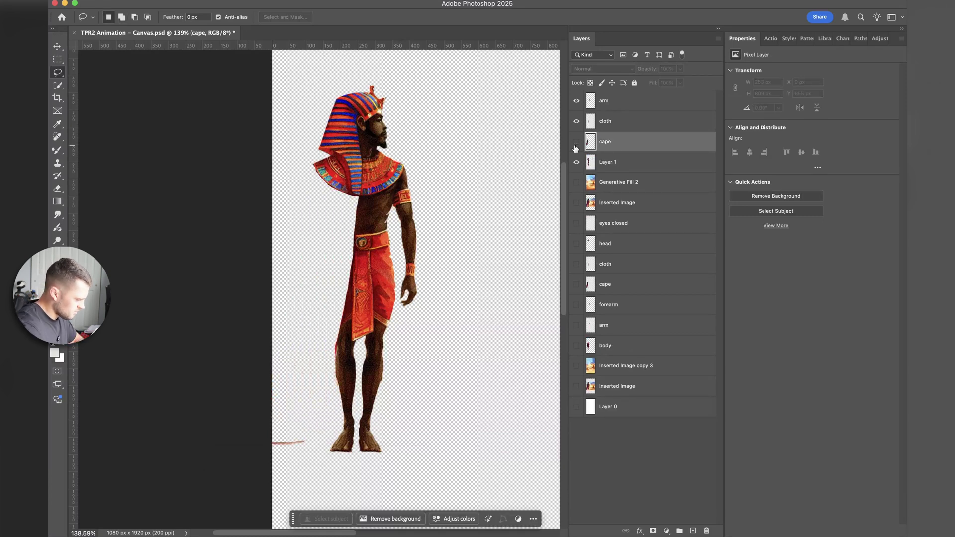
scroll(338, 268, up, 2)
scroll(339, 268, down, 2)
key(e)
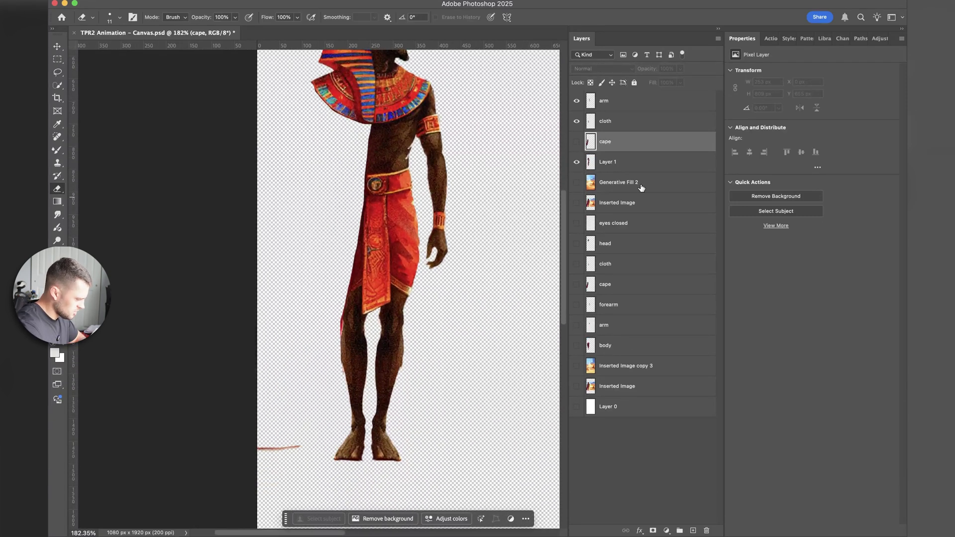
click(632, 164)
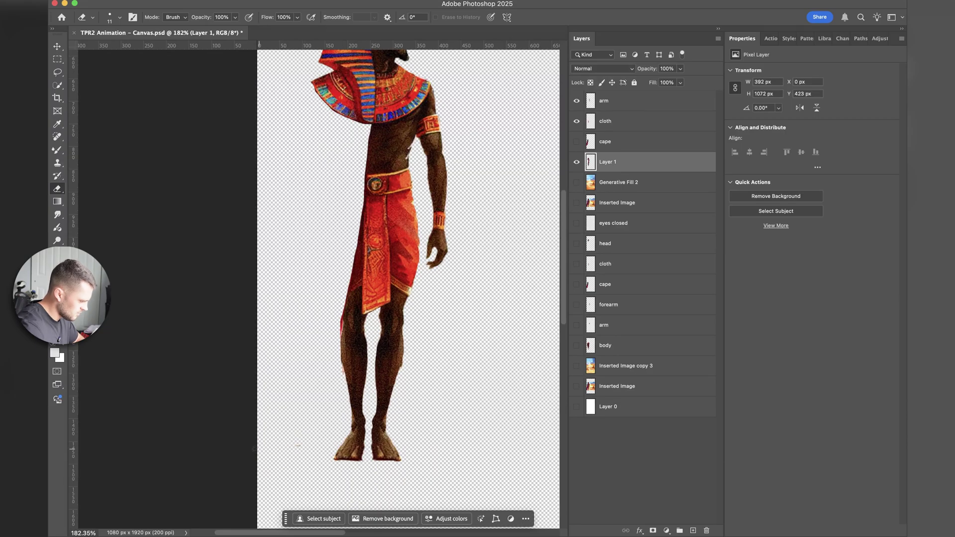
scroll(316, 409, up, 2)
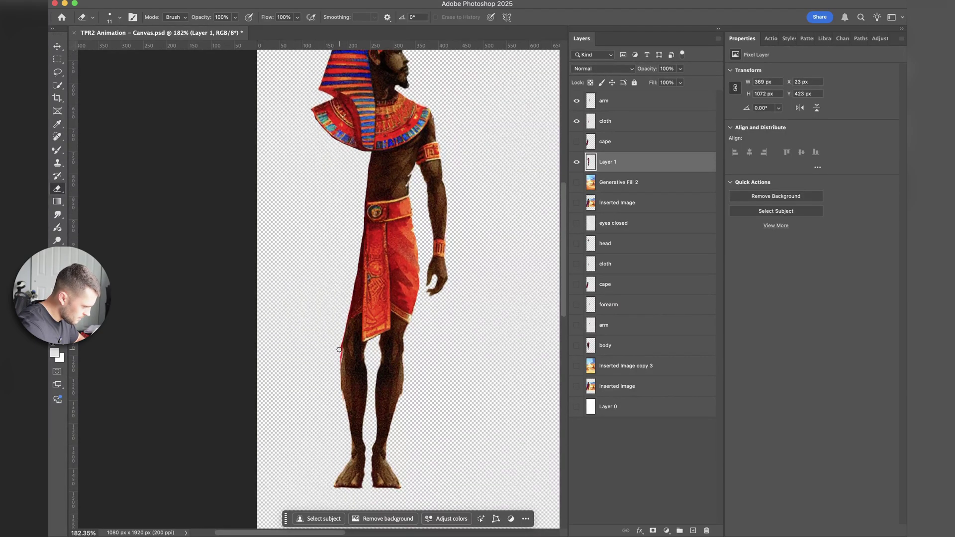
key(l)
scroll(339, 349, up, 2)
Step: Lasso the missing body area on the figure's left side and generate a fill
mouse_move(345, 371)
mouse_down()
mouse_move(370, 220)
mouse_move(364, 175)
mouse_up()
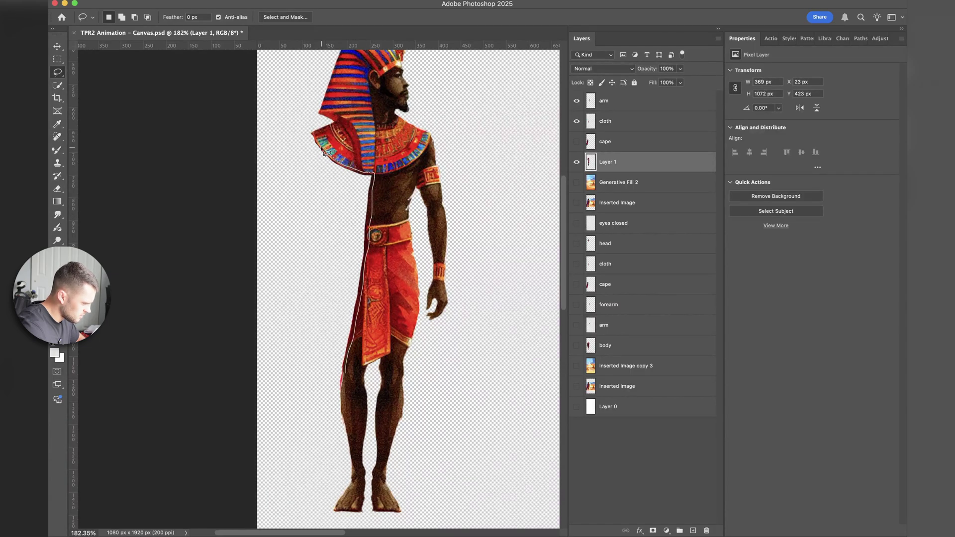
drag(312, 136, 317, 311)
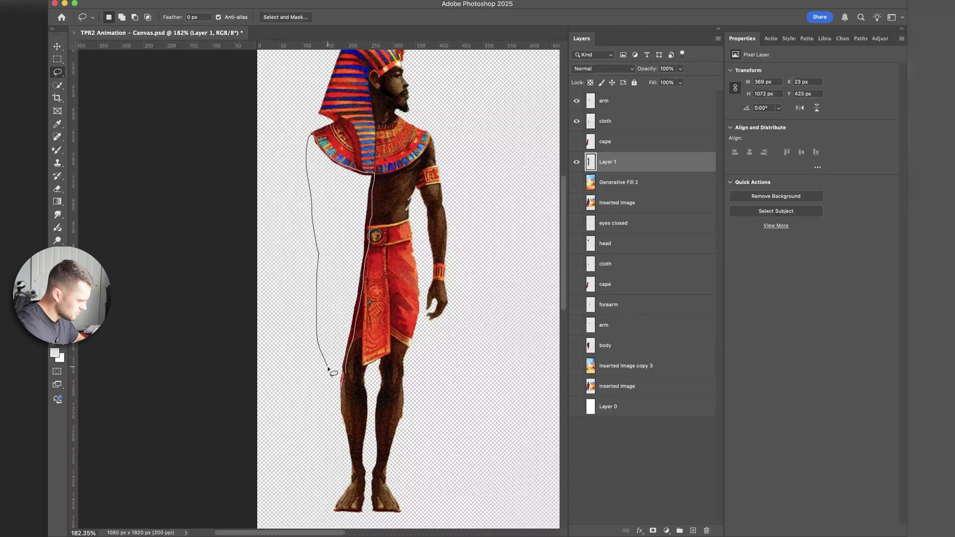
drag(350, 381, 344, 379)
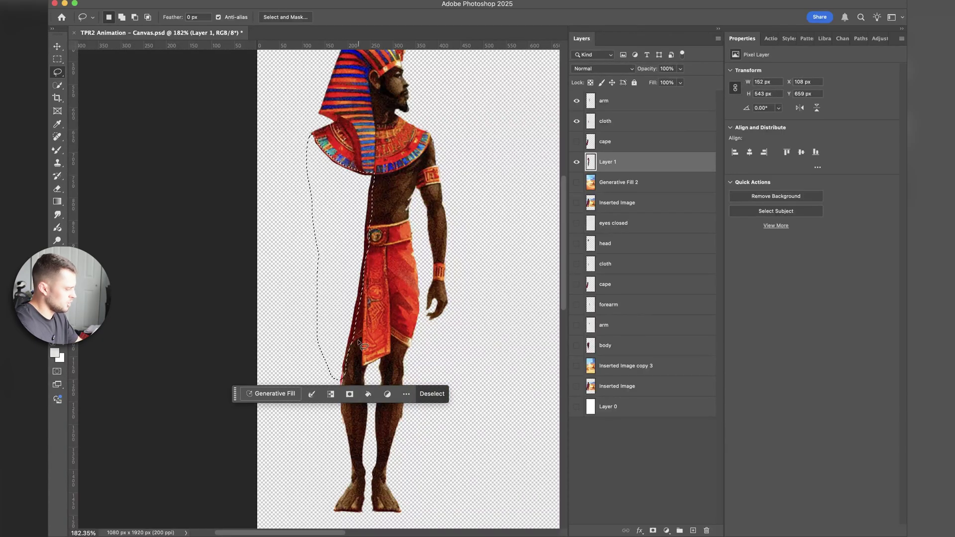
click(272, 394)
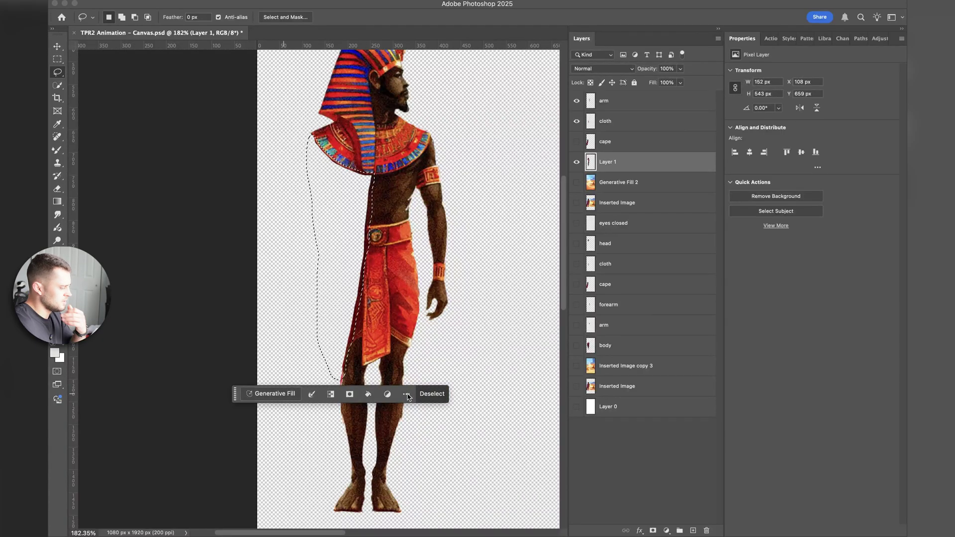
click(452, 394)
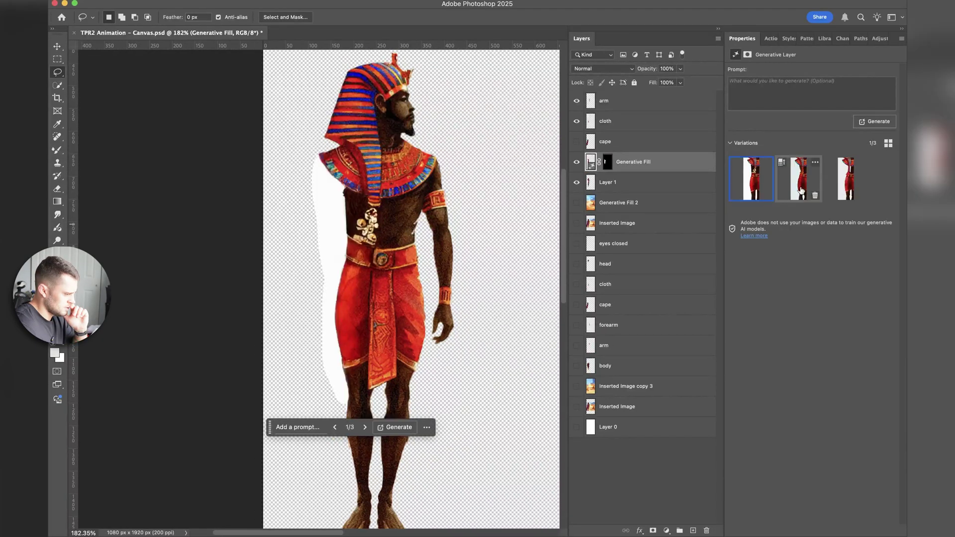
Step: Compare variations, keep the first one, and merge it into the figure layer
click(801, 191)
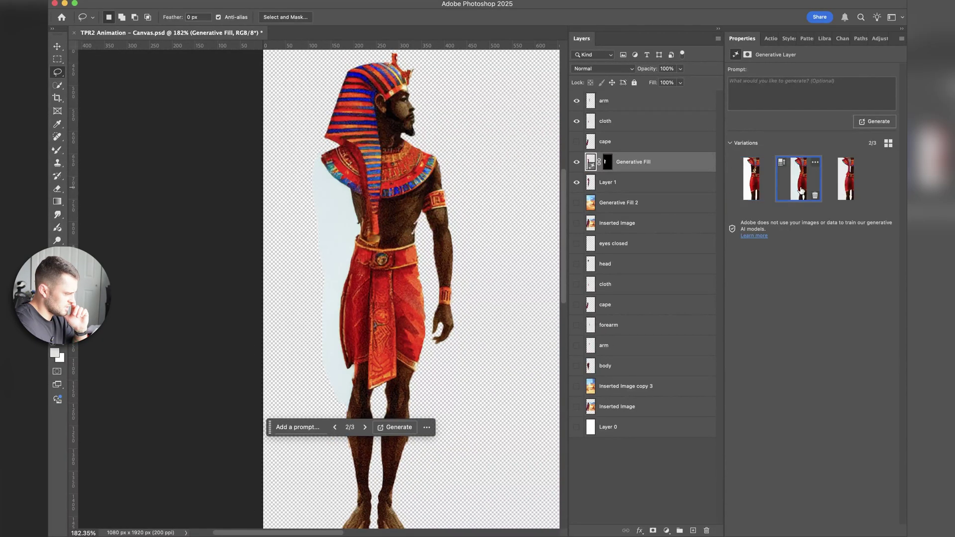
click(748, 186)
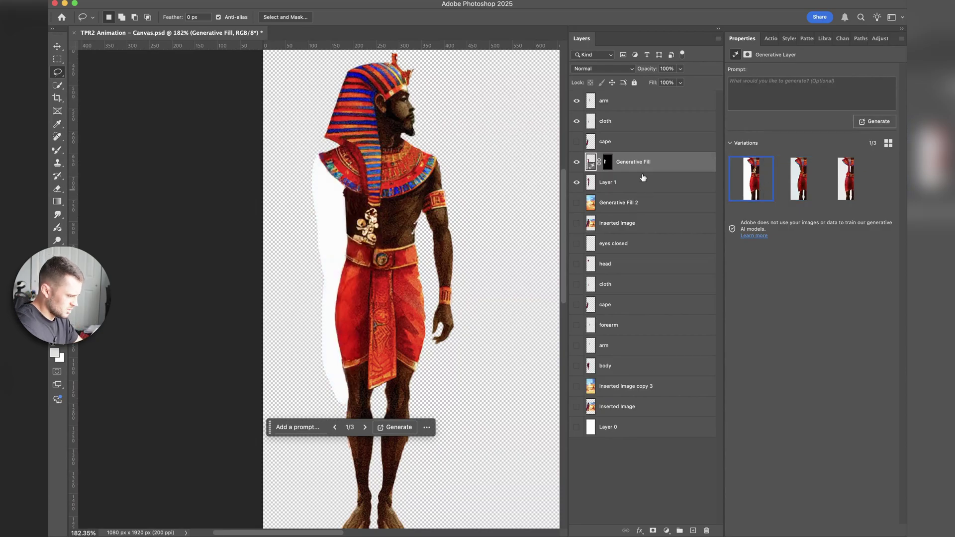
key(super+e)
Step: Paint-select the white area left of the shoulder, then clear the selection
key(e)
scroll(320, 284, up, 2)
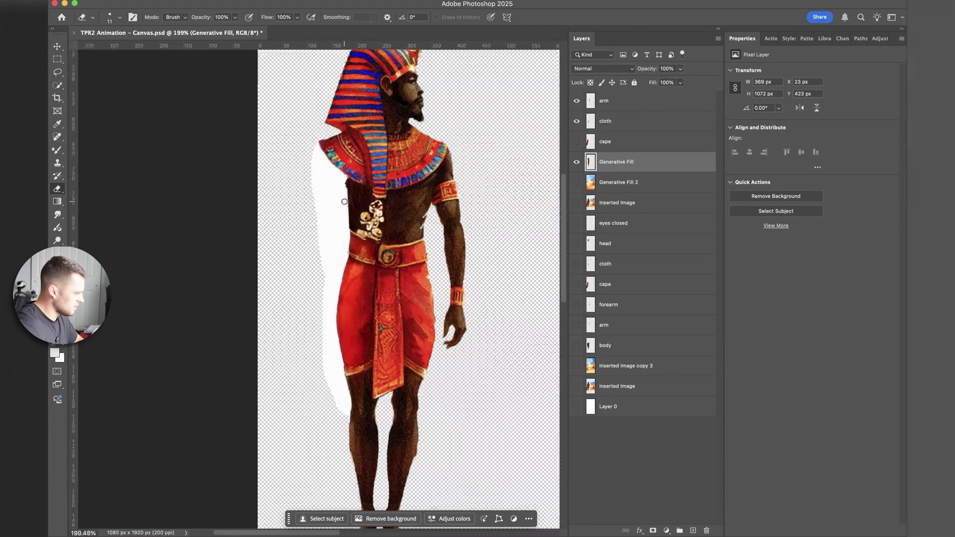
click(57, 85)
mouse_move(331, 149)
mouse_down()
mouse_move(322, 295)
mouse_move(330, 396)
mouse_up()
key(v)
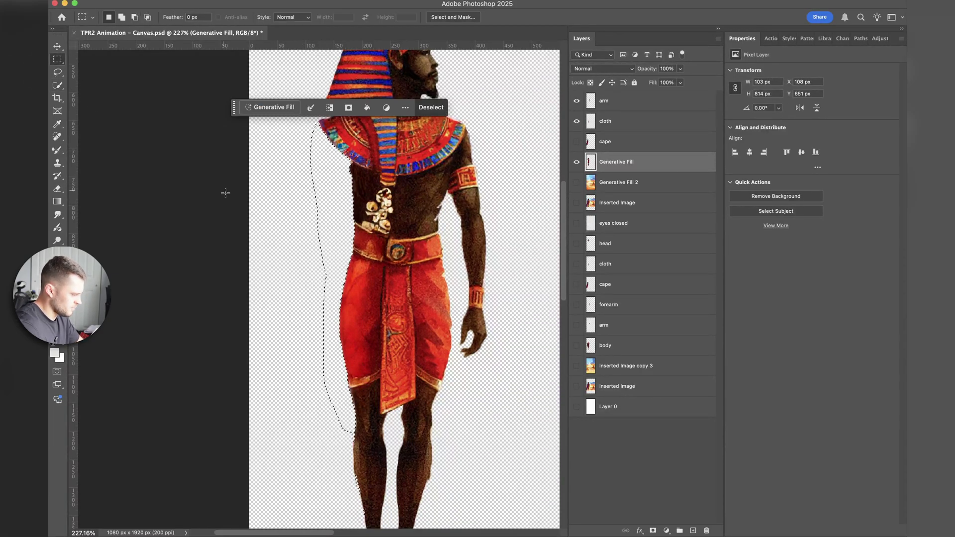
key(super+d)
scroll(374, 251, down, 3)
Step: Show the cape layer and nudge it about 4 px right and up onto the shoulder
click(577, 141)
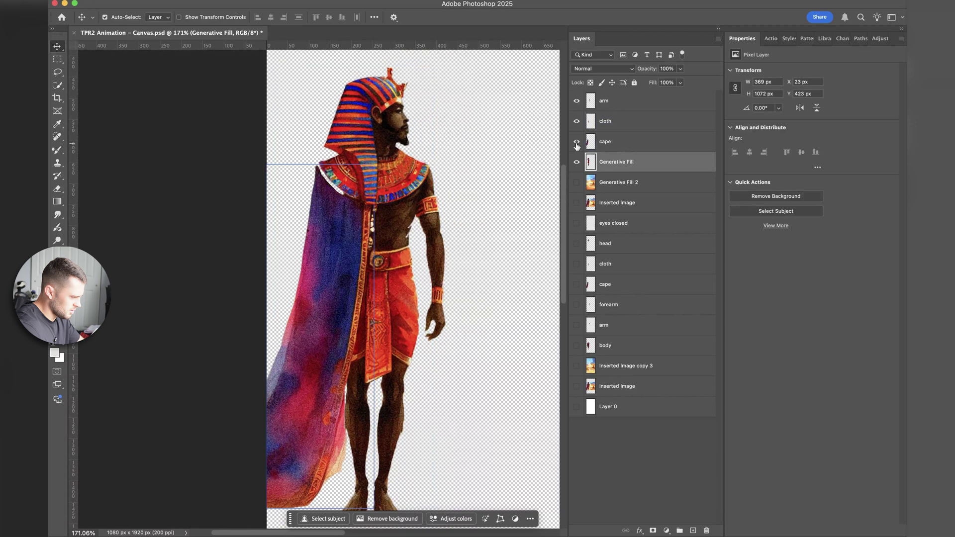
click(332, 204)
scroll(318, 288, up, 5)
key(super+t)
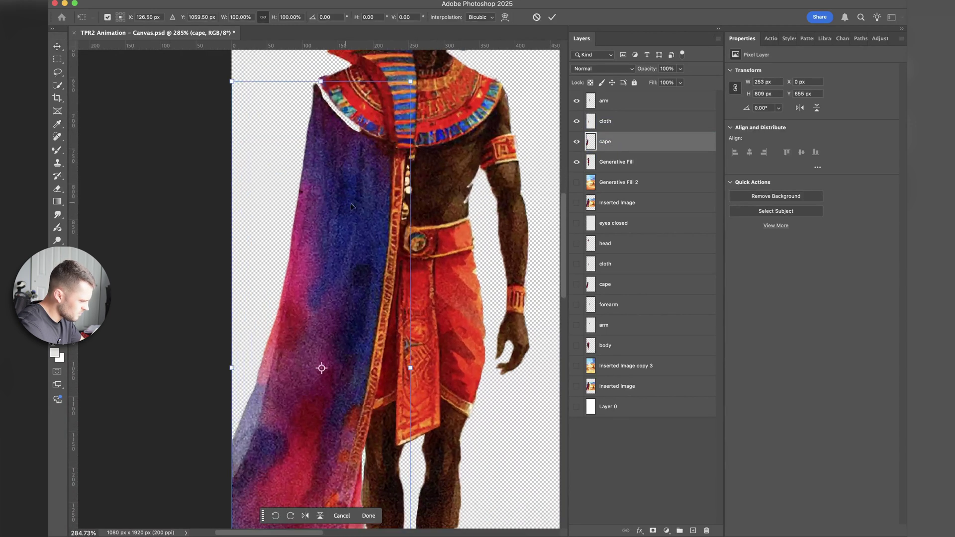
drag(363, 202, 367, 201)
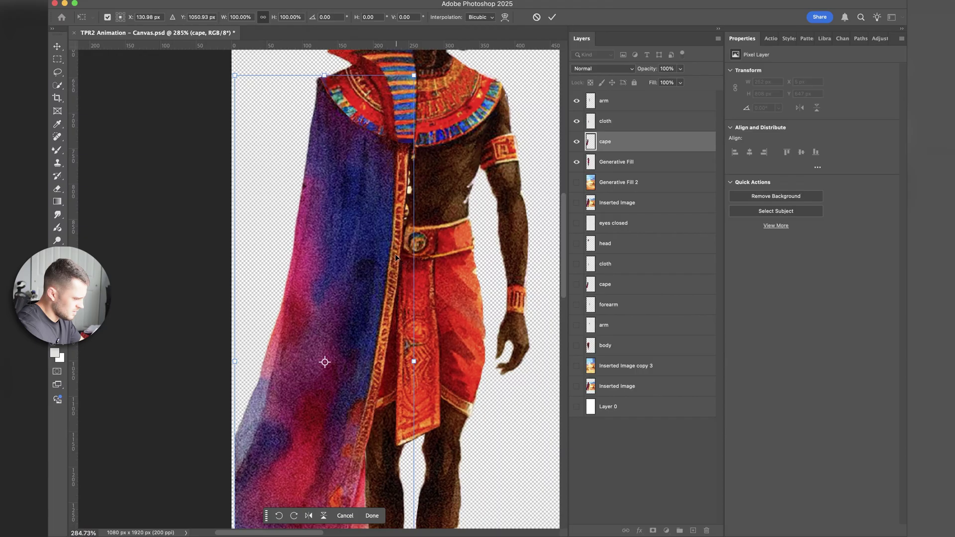
key(Return)
key(e)
scroll(448, 187, up, 2)
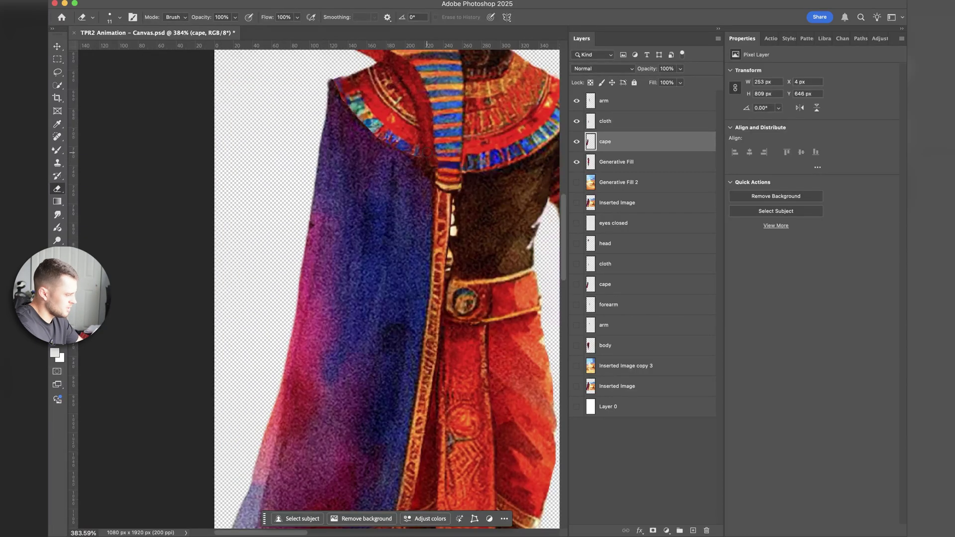
scroll(448, 183, down, 6)
Step: Lasso around the Pharaoh's eye and run Generative Fill with the prompt 'eyes closed'
key(v)
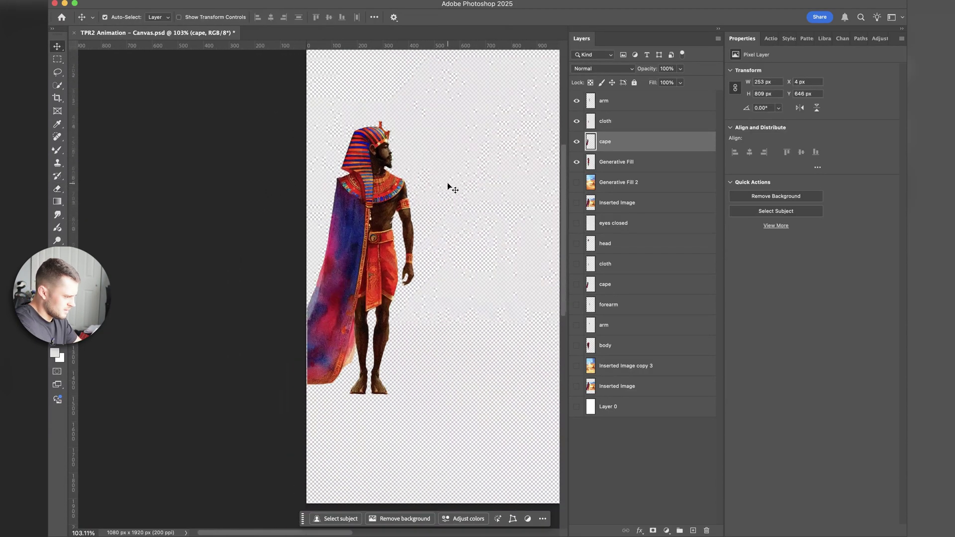
click(449, 178)
scroll(410, 156, up, 5)
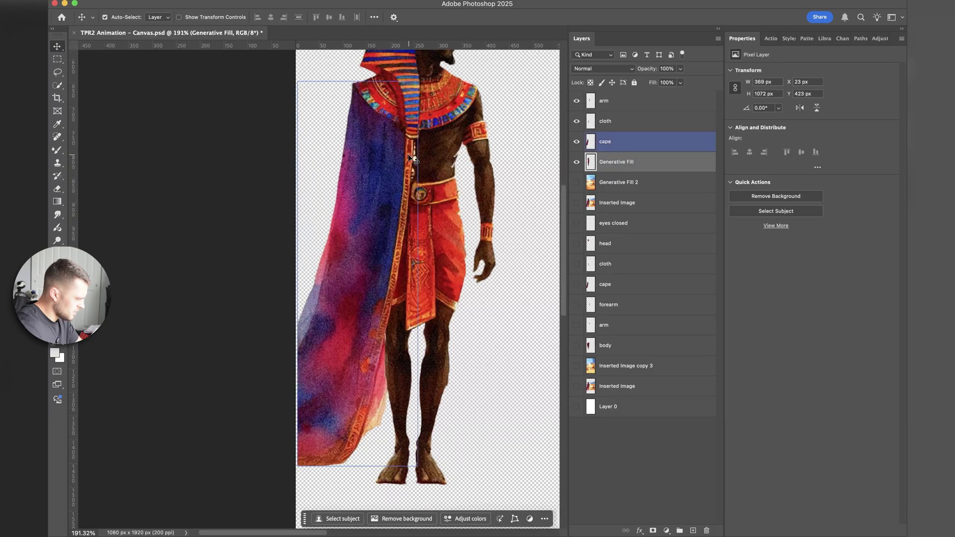
scroll(362, 295, up, 2)
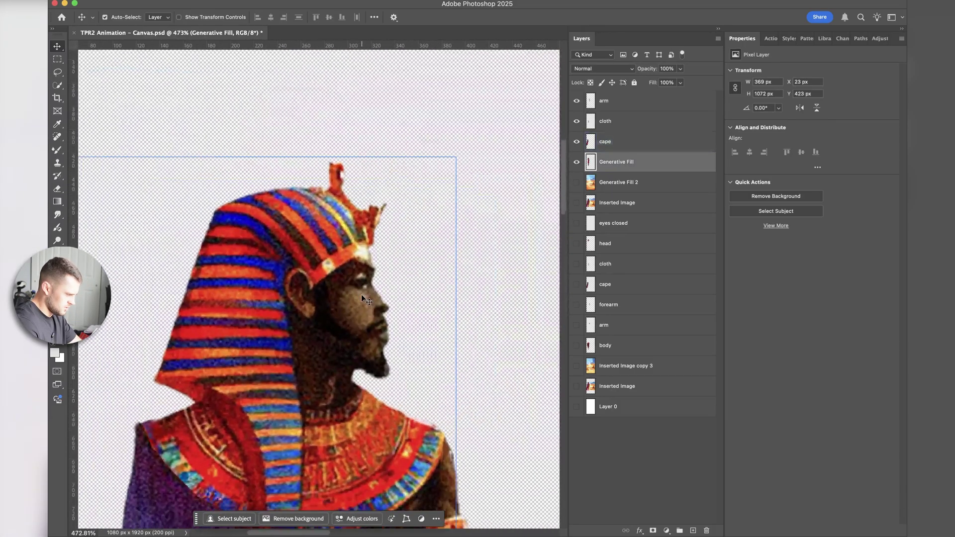
key(l)
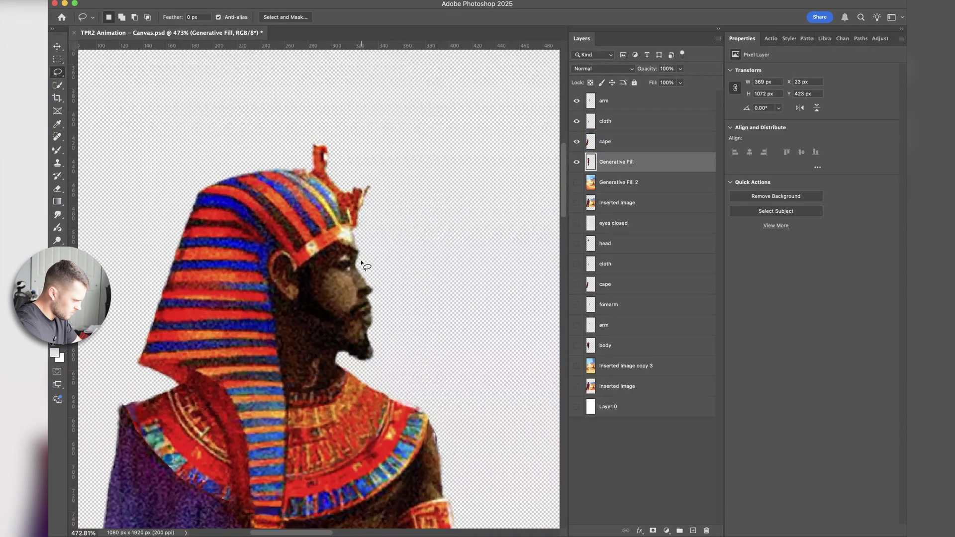
mouse_move(361, 262)
mouse_down()
mouse_move(325, 264)
mouse_move(327, 274)
mouse_move(364, 260)
mouse_up()
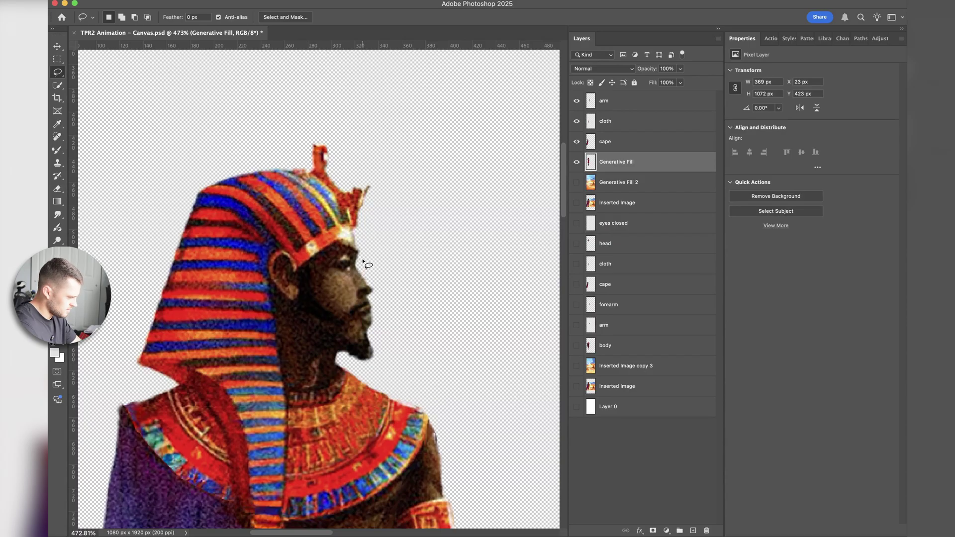
click(281, 289)
text(eyes closed)
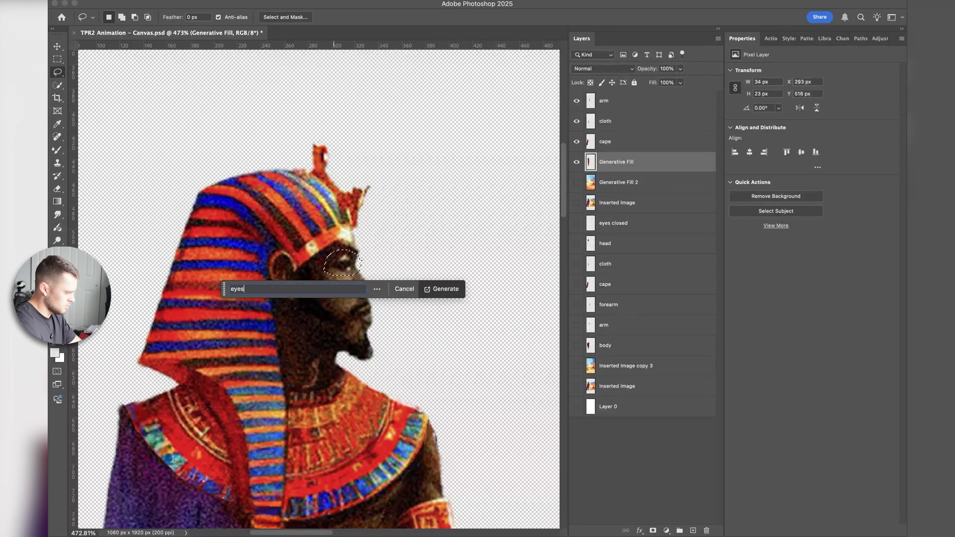
key(Return)
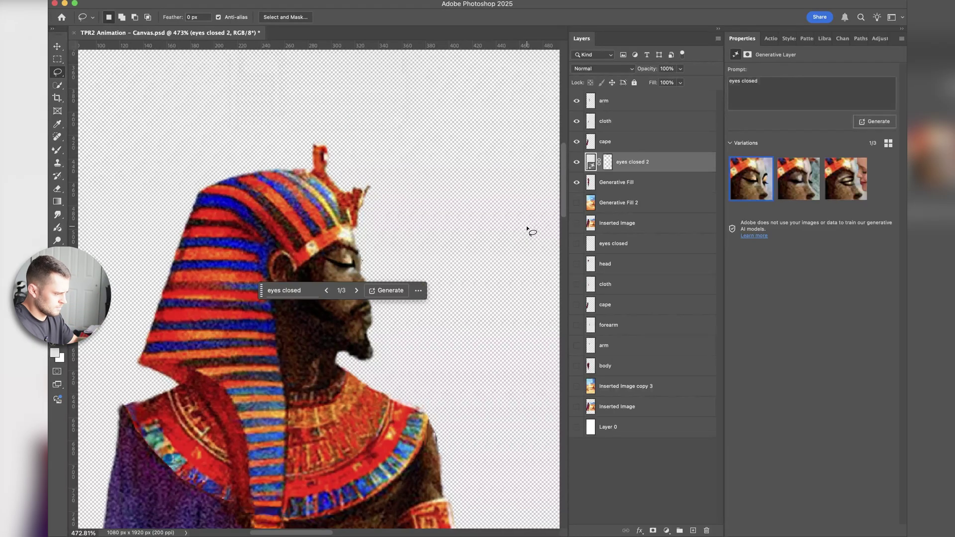
Step: Pick the second generated variation and rename the layer 'eyes closed'
mouse_move(799, 187)
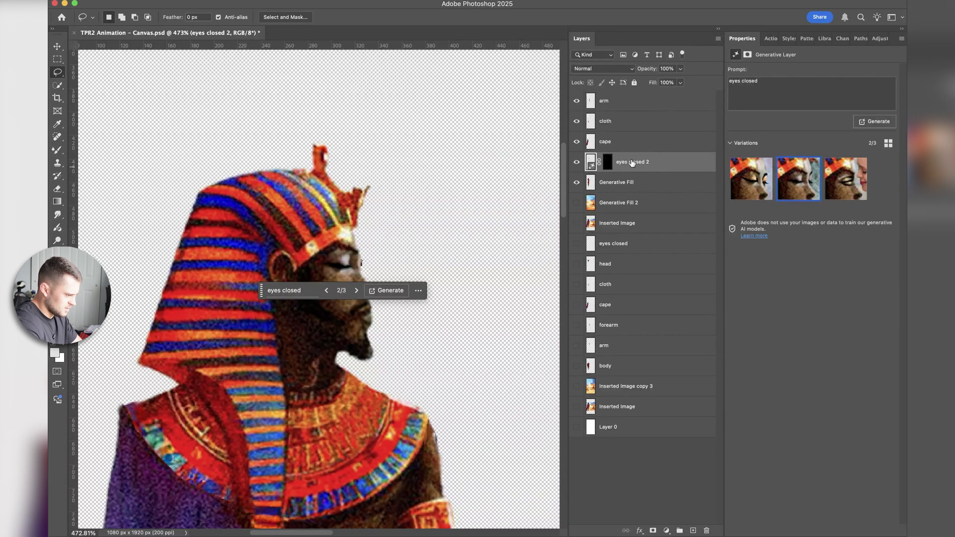
text(eyes close)
text(d)
key(Return)
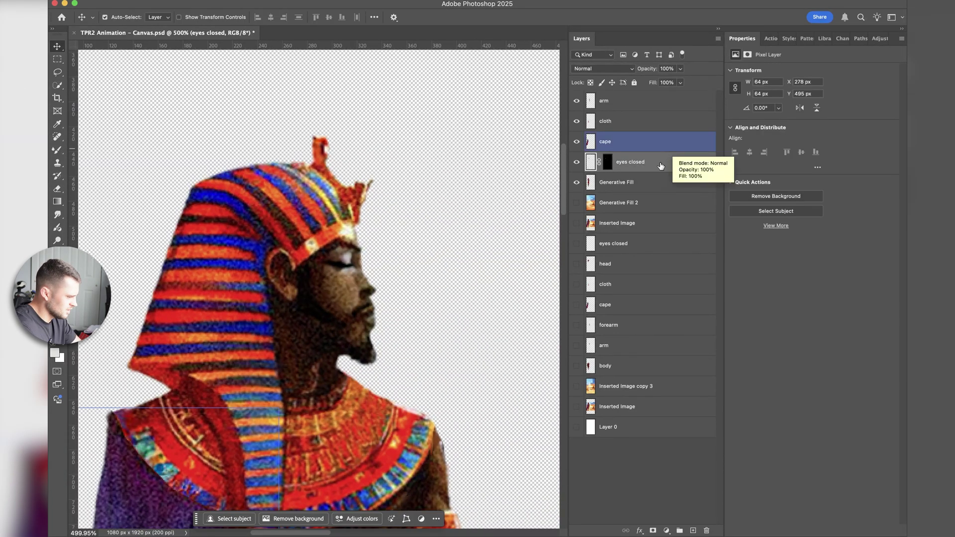
click(297, 0)
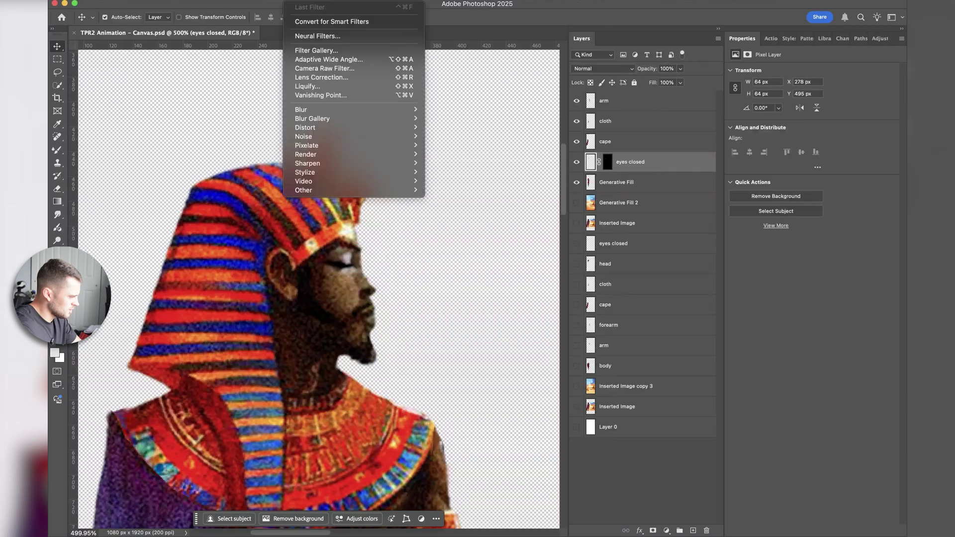
Step: Apply a Camera Raw Filter with Exposure -0.30 to the closed-eye patch
click(324, 67)
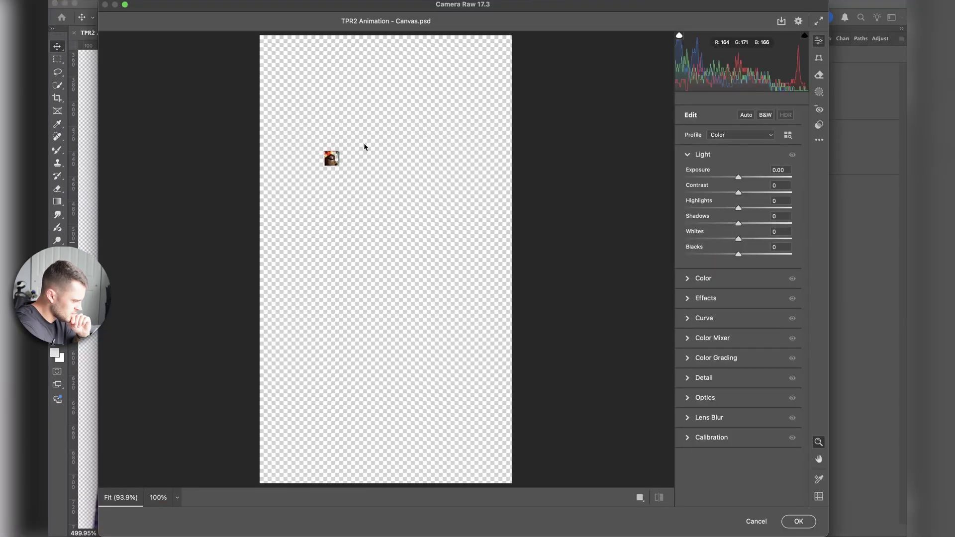
click(330, 158)
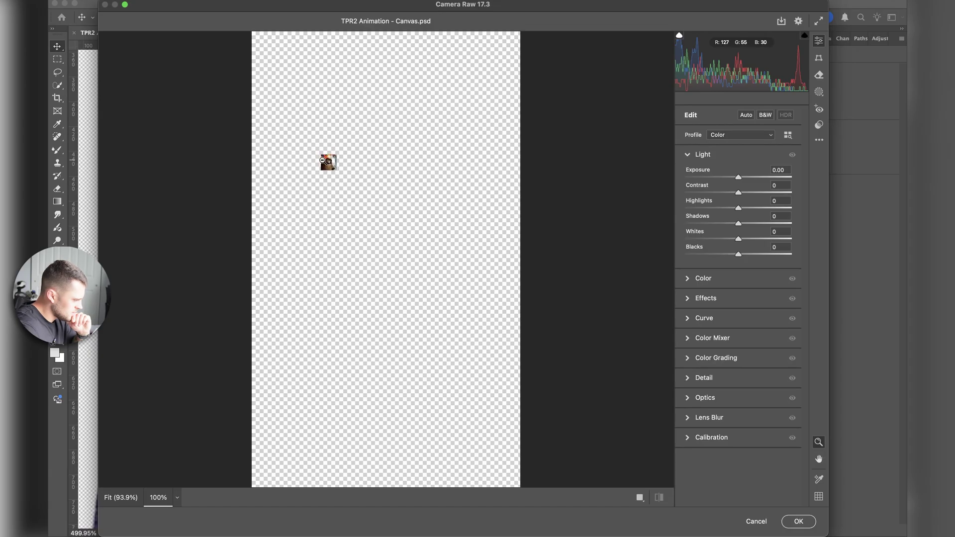
scroll(330, 161, up, 10)
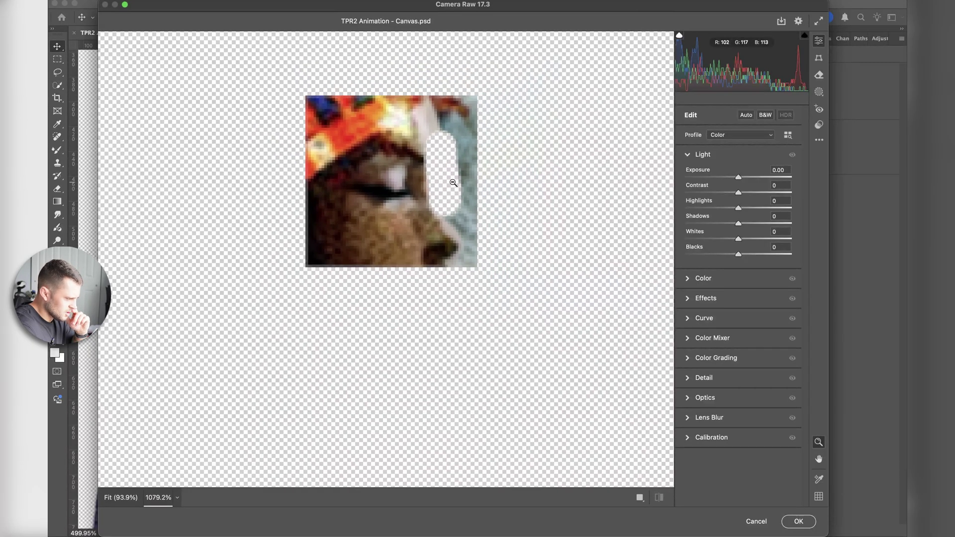
drag(739, 180, 736, 179)
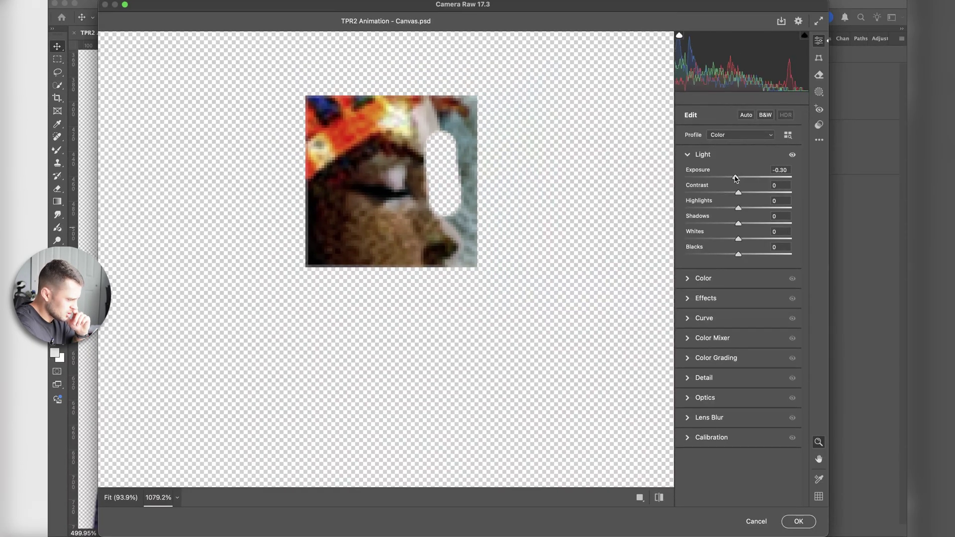
click(796, 521)
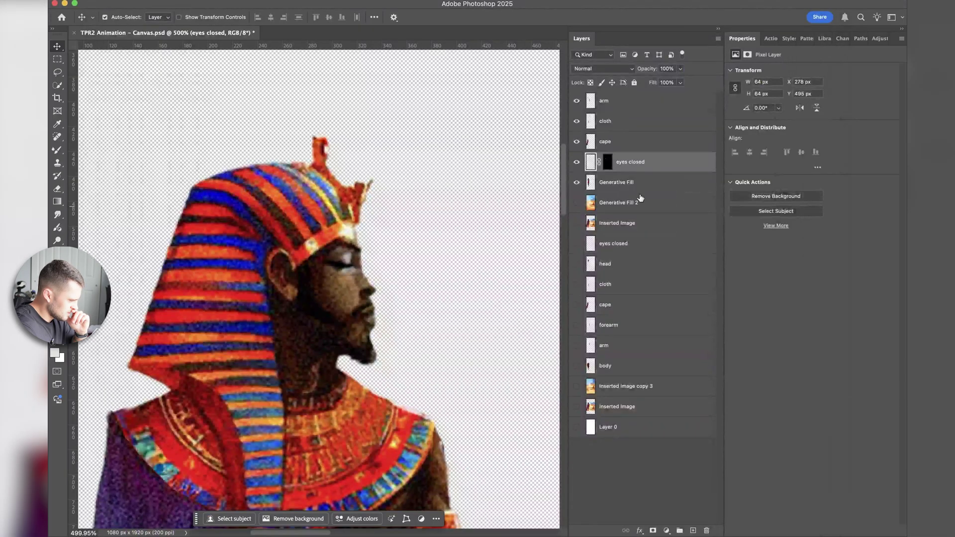
Step: Toggle the eyes closed layer's visibility to compare before and after
click(577, 162)
click(577, 162)
click(577, 162)
click(577, 162)
click(516, 215)
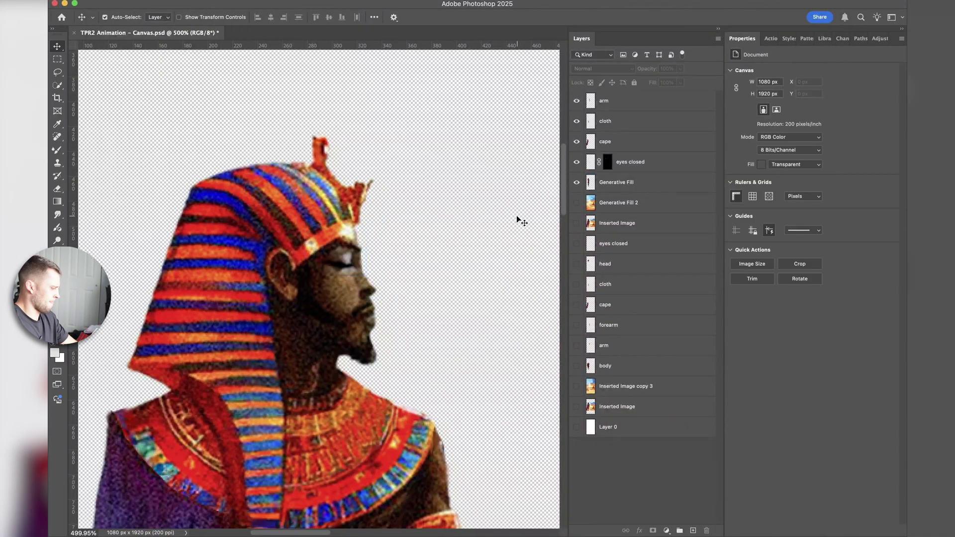
scroll(517, 214, down, 4)
scroll(529, 211, down, 4)
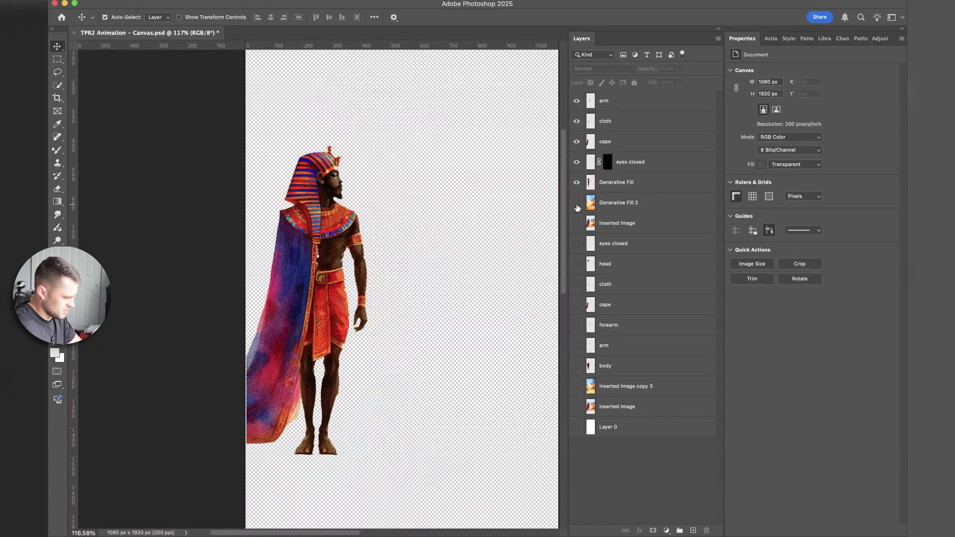
Step: Show the Generative Fill 2 desert background and add a new empty layer above it
click(577, 204)
scroll(453, 289, down, 2)
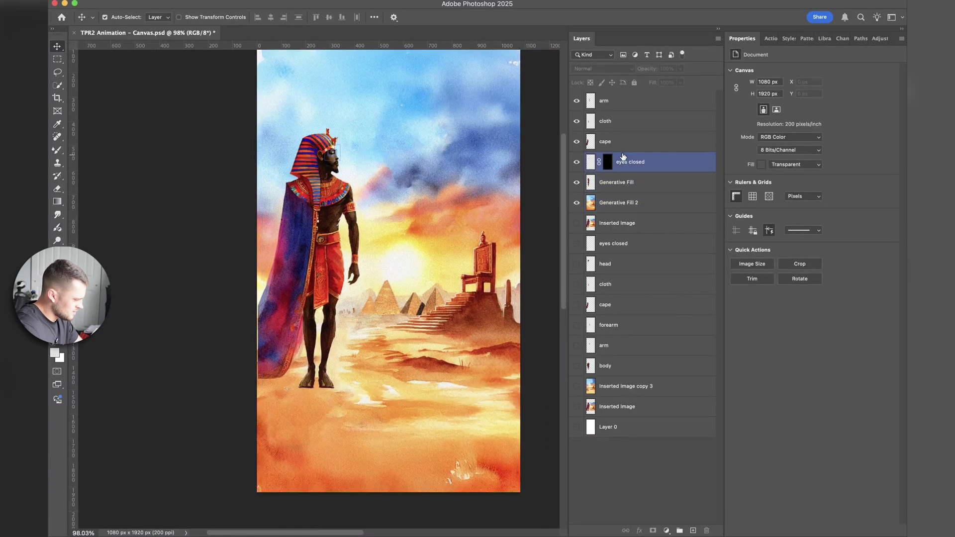
click(535, 273)
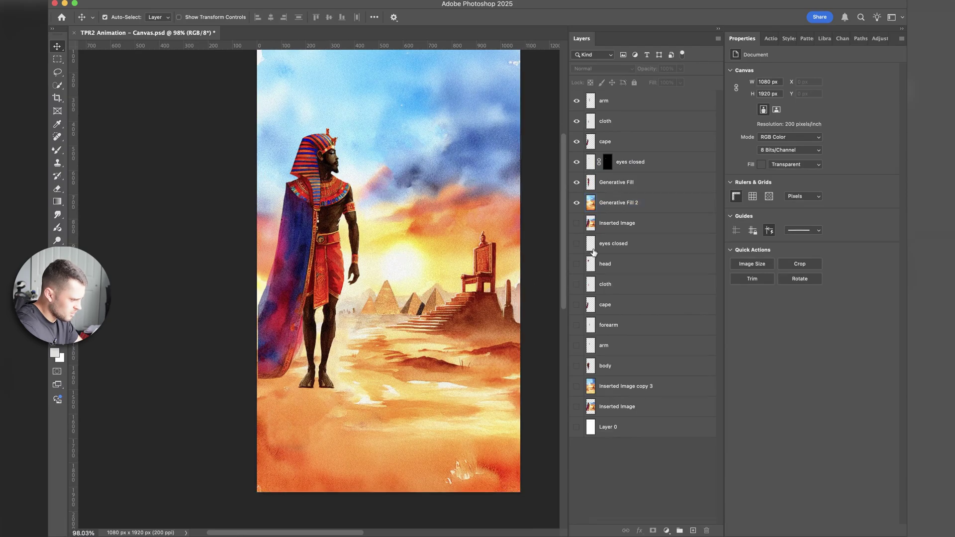
click(625, 203)
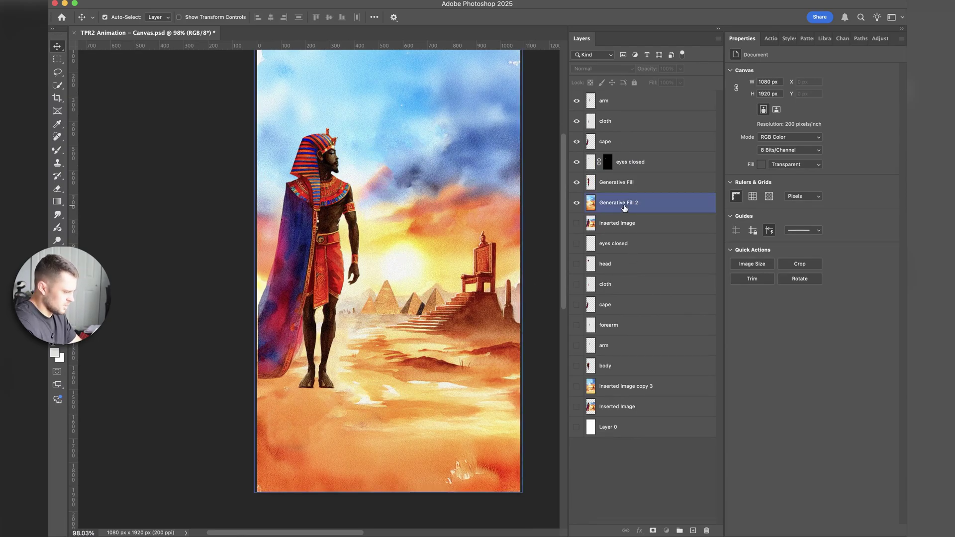
key(super+shift+alt+n)
Step: Choose the General Brushes Soft Round brush at 0% hardness, enlarged to 124 px
key(b)
scroll(318, 289, up, 3)
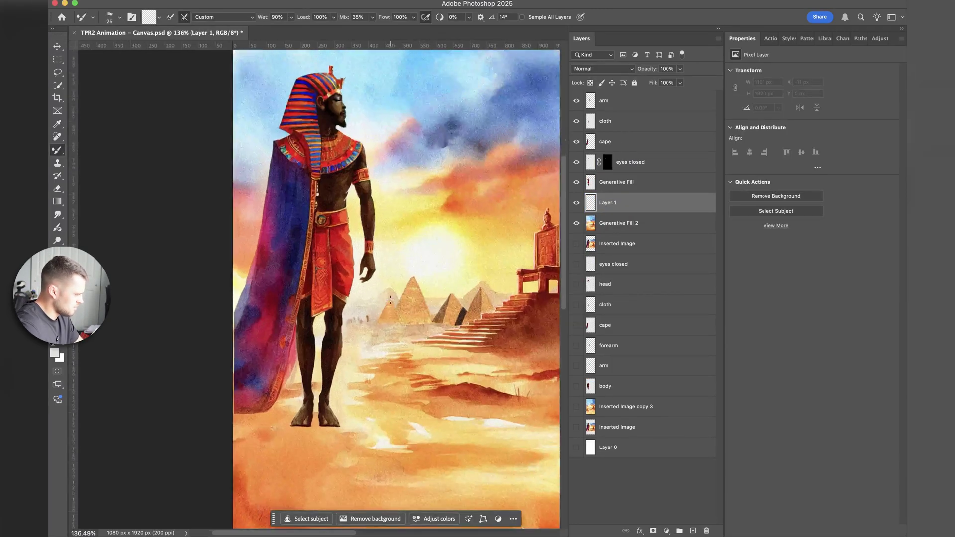
click(110, 18)
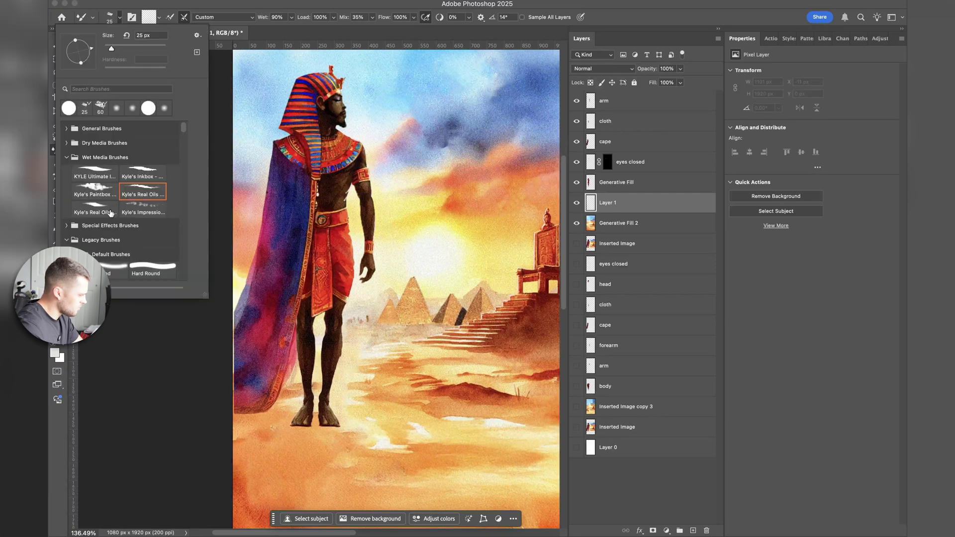
click(67, 129)
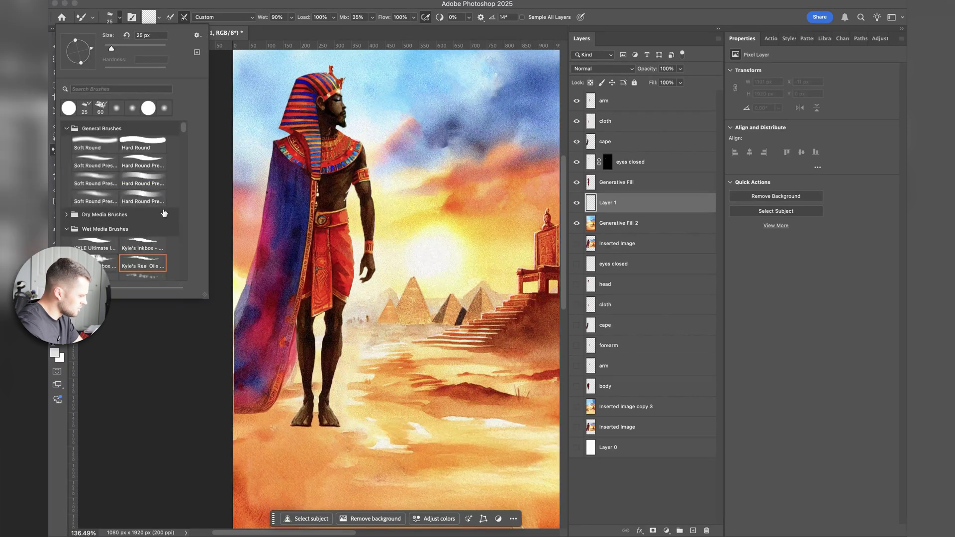
click(104, 195)
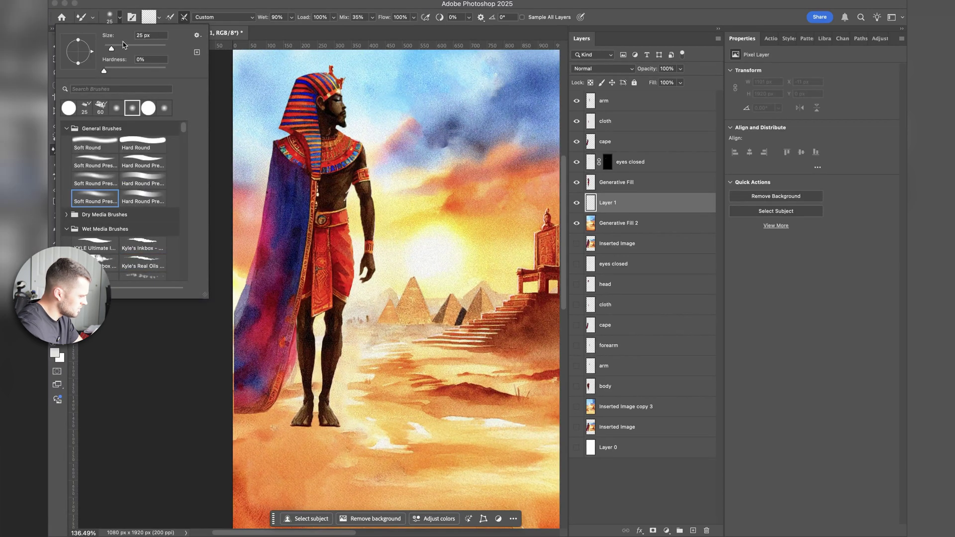
drag(136, 48, 140, 48)
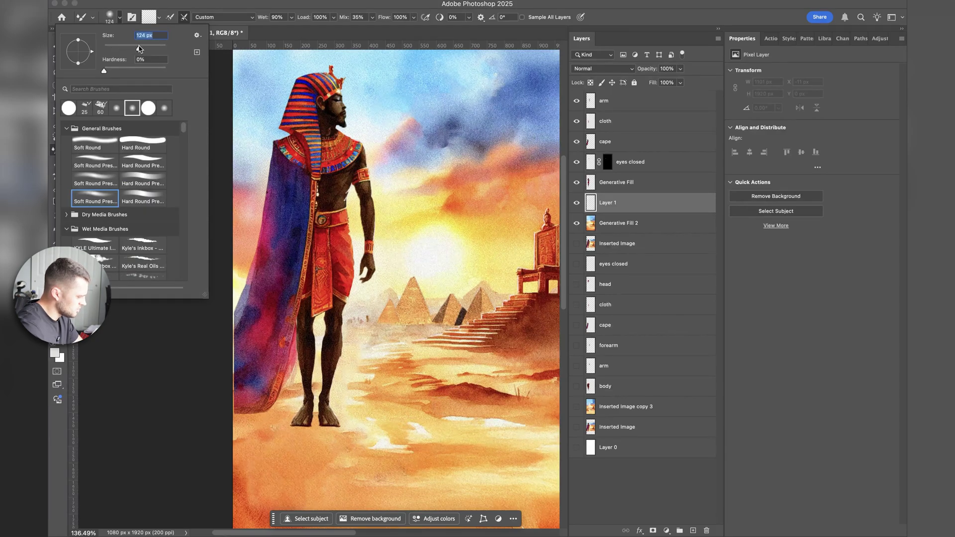
click(288, 12)
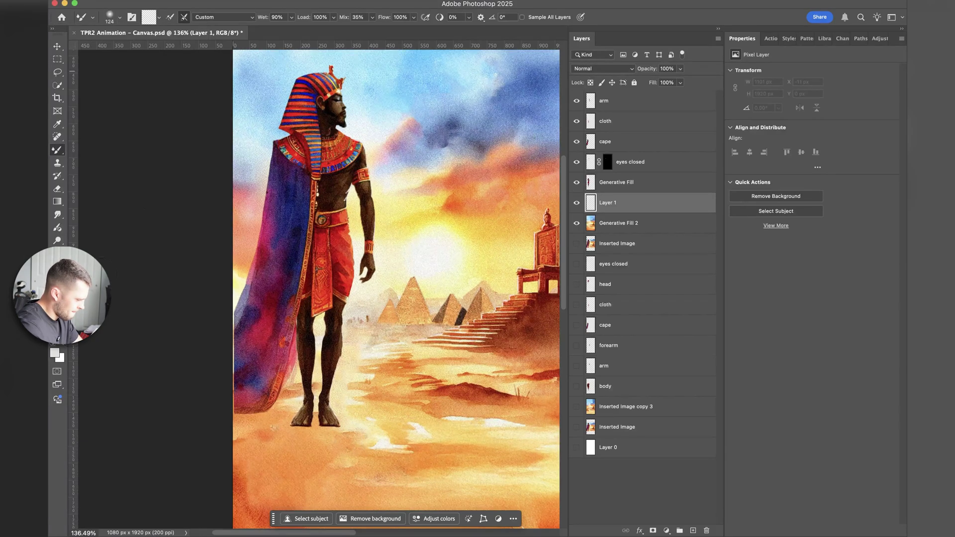
Step: Sample a dark red from the desert shadows and paint a shadow under the feet
click(55, 354)
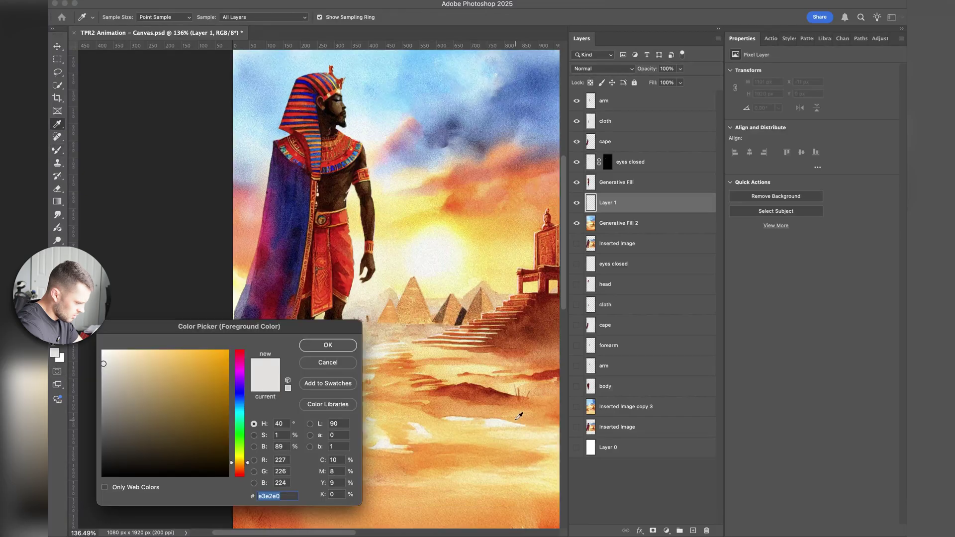
click(497, 386)
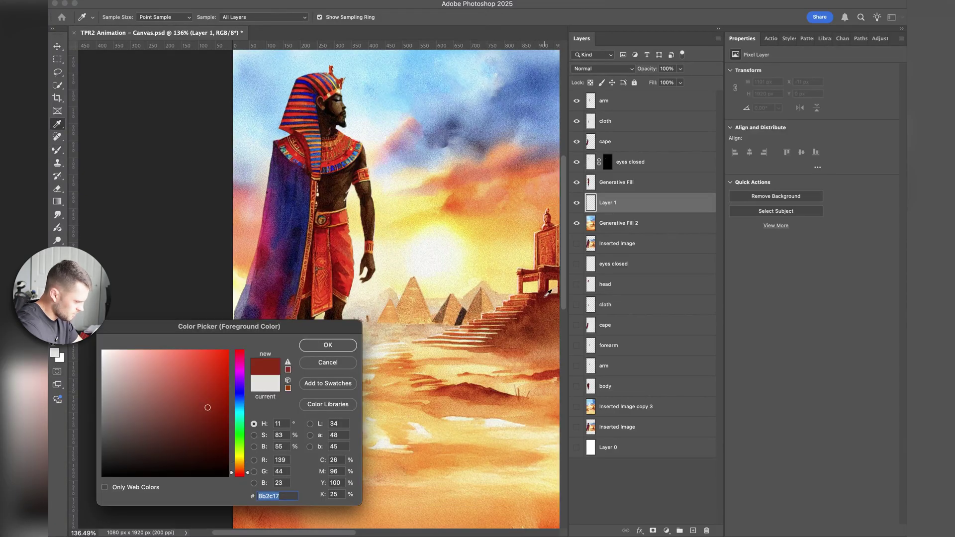
click(325, 348)
mouse_move(325, 409)
mouse_down()
mouse_move(288, 428)
mouse_move(310, 421)
mouse_move(285, 420)
mouse_move(308, 421)
mouse_move(307, 408)
mouse_move(328, 423)
mouse_move(312, 434)
mouse_move(228, 429)
mouse_move(335, 430)
mouse_move(319, 424)
mouse_move(322, 441)
mouse_move(241, 443)
mouse_up()
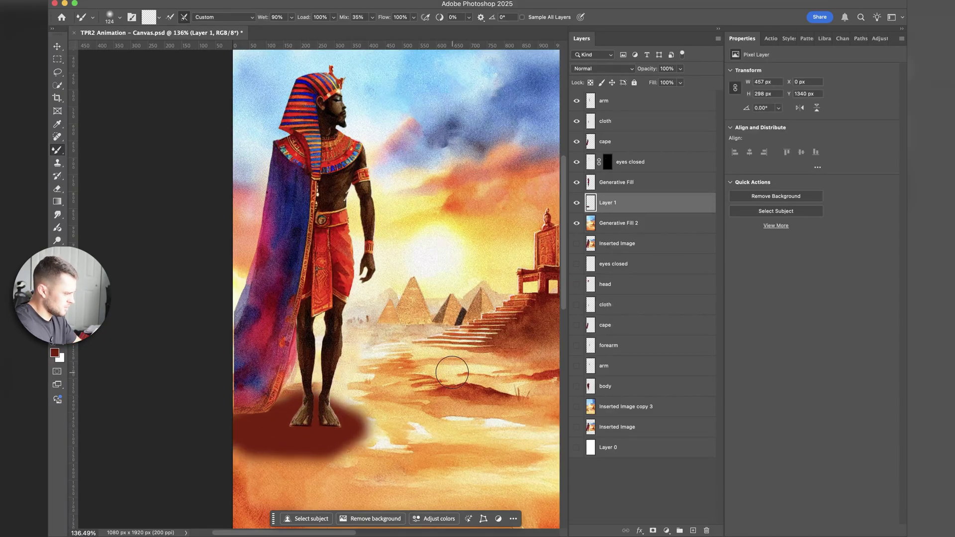
key(v)
key(super+0)
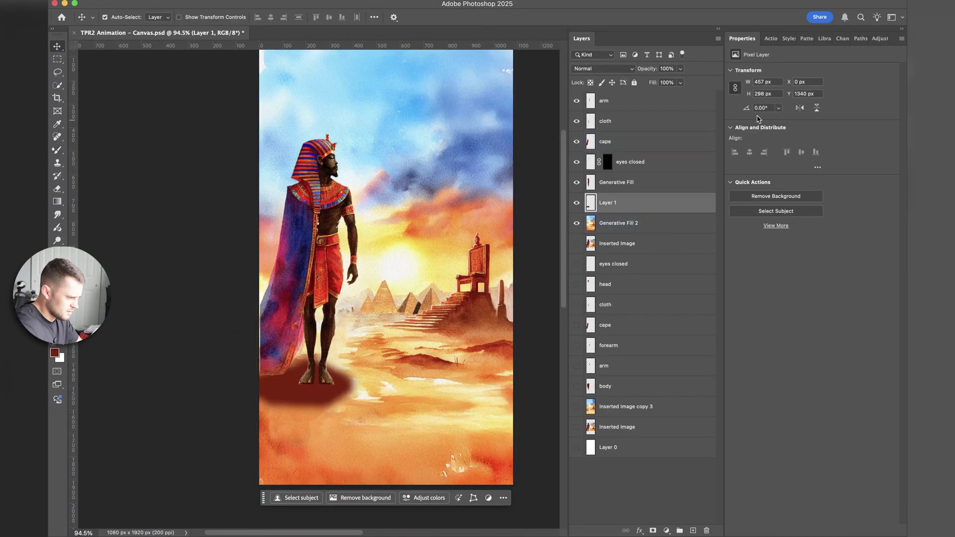
Step: Set the shadow layer to 76% opacity and soften it with a 41.6 px Gaussian Blur
click(680, 69)
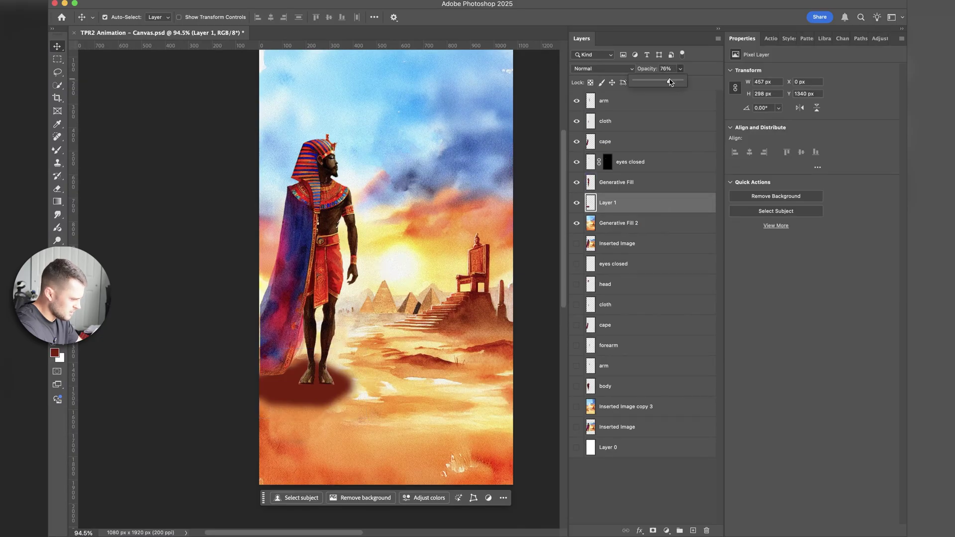
click(271, 0)
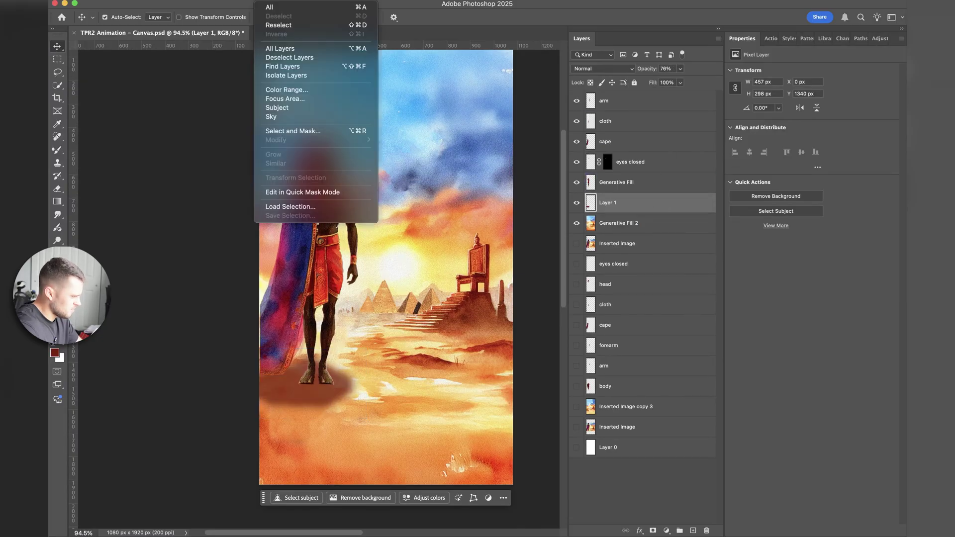
mouse_move(298, 3)
mouse_move(347, 113)
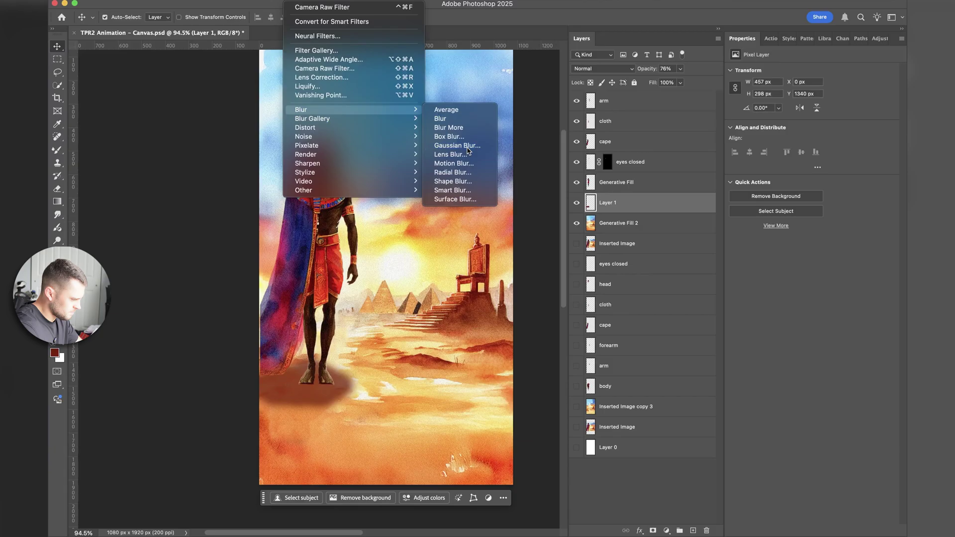
click(456, 146)
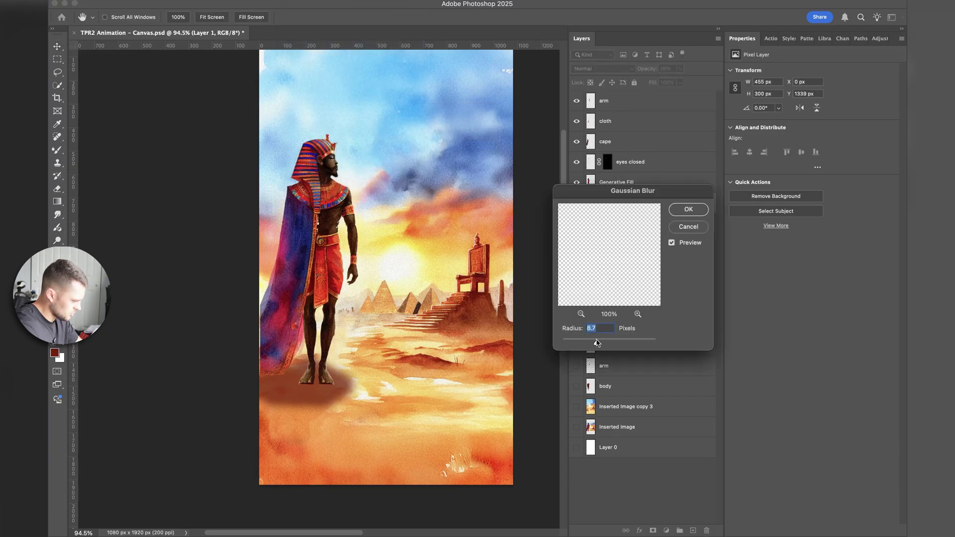
drag(598, 342, 611, 343)
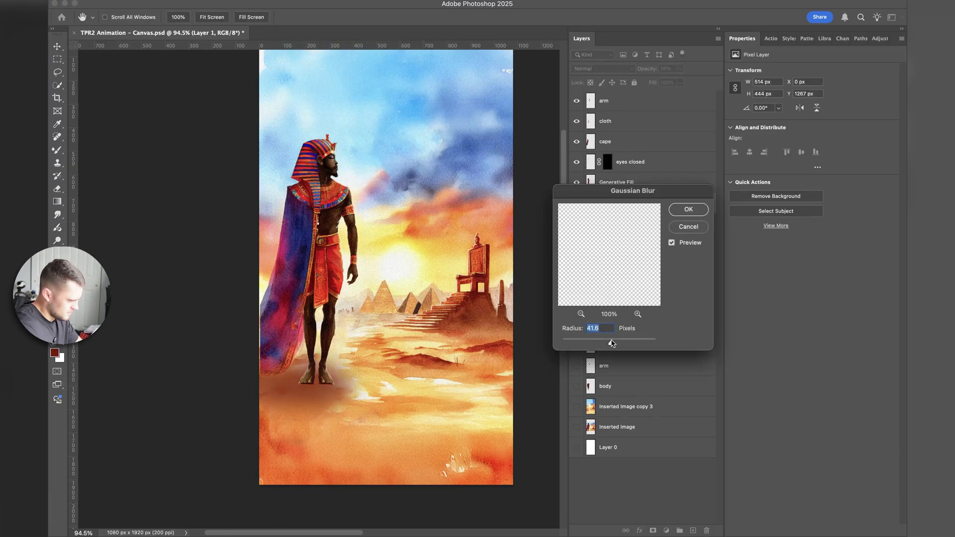
click(673, 227)
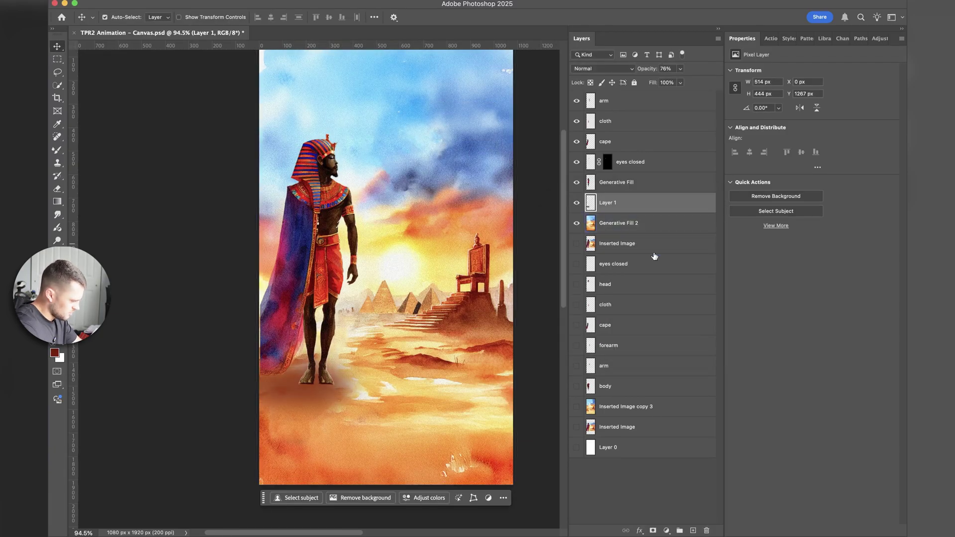
Step: Stretch Layer 1 upward to about 105.8% height over the sand
click(630, 185)
key(super+t)
click(646, 203)
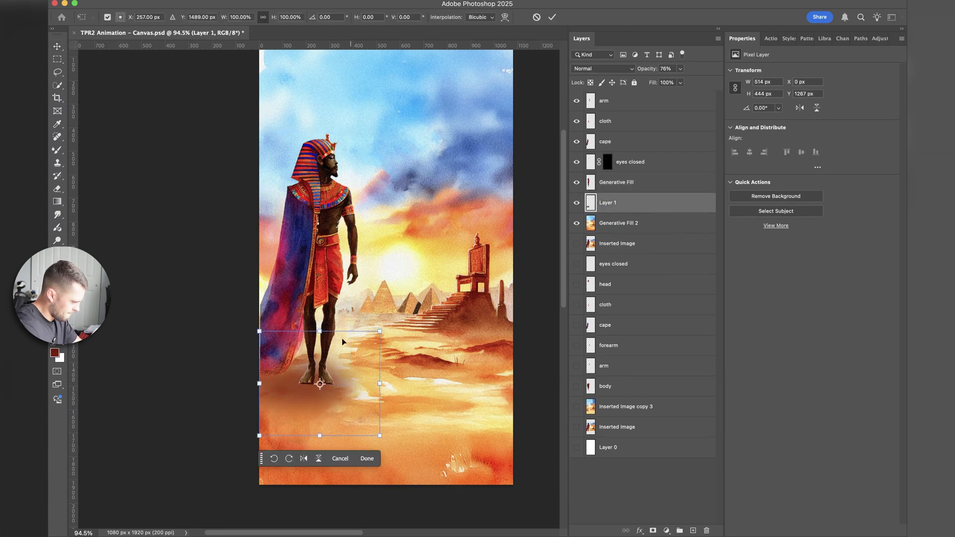
drag(320, 334, 319, 326)
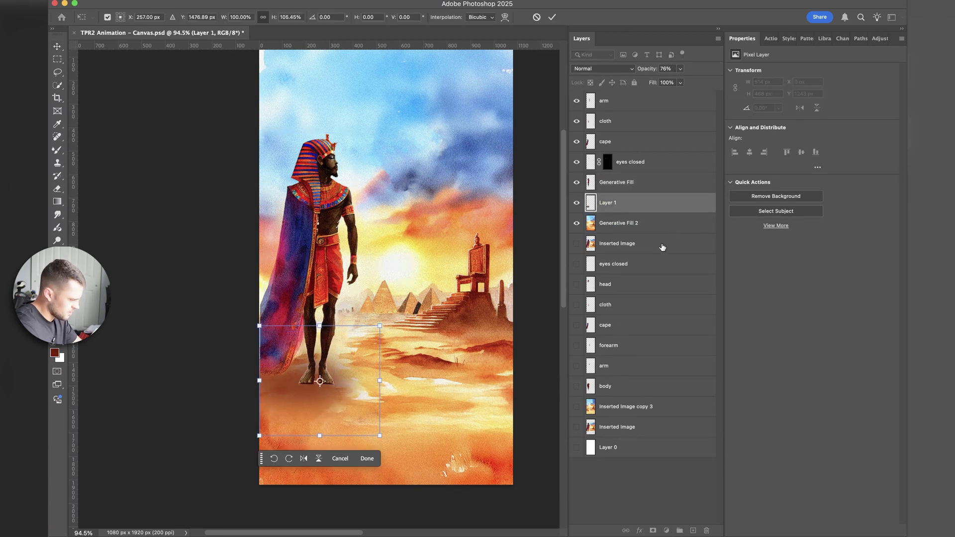
key(Return)
scroll(320, 416, down, 3)
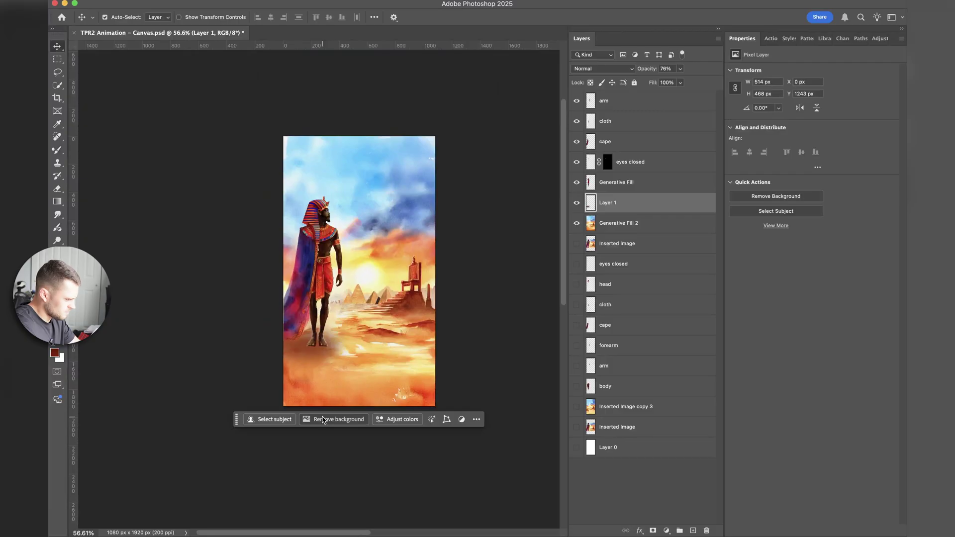
scroll(381, 378, up, 3)
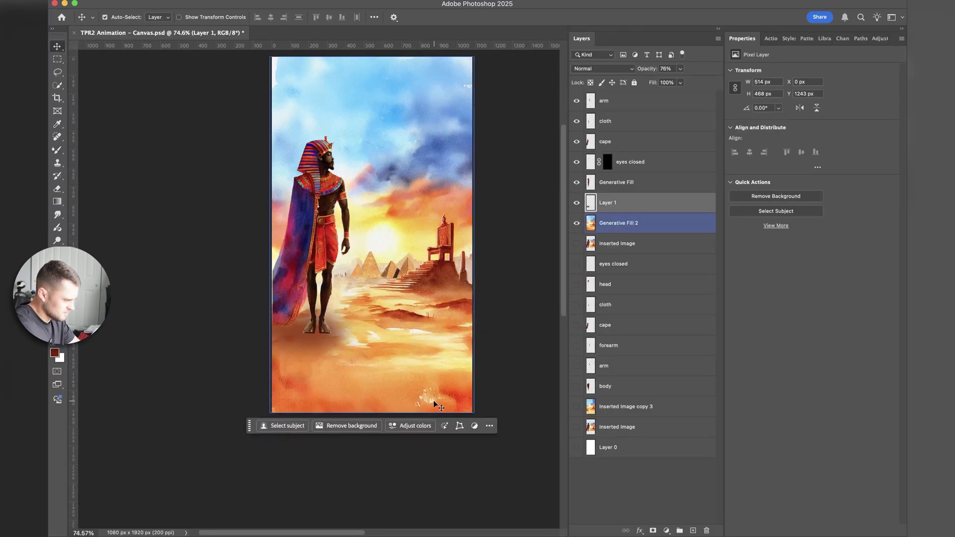
Step: Hide and reshow Generative Fill 2 to compare the result
click(643, 229)
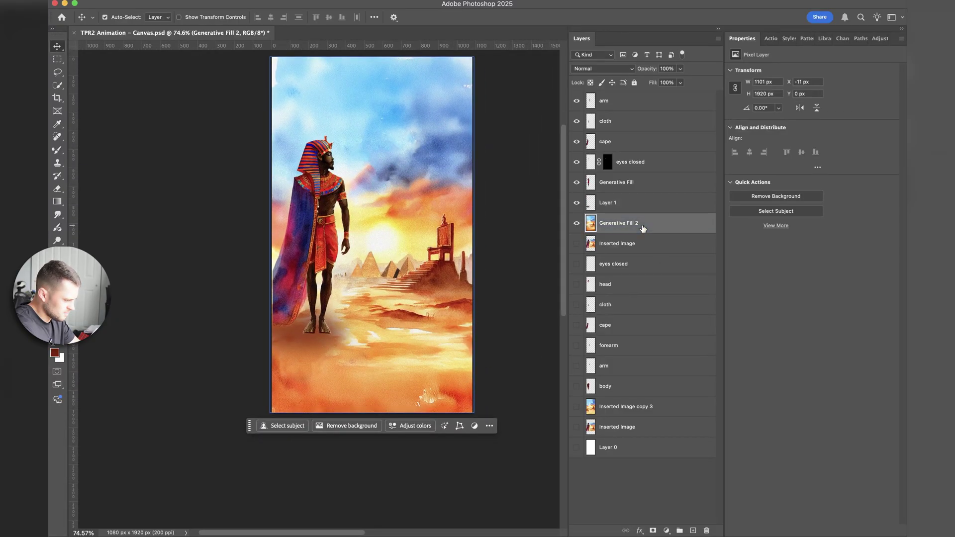
click(577, 223)
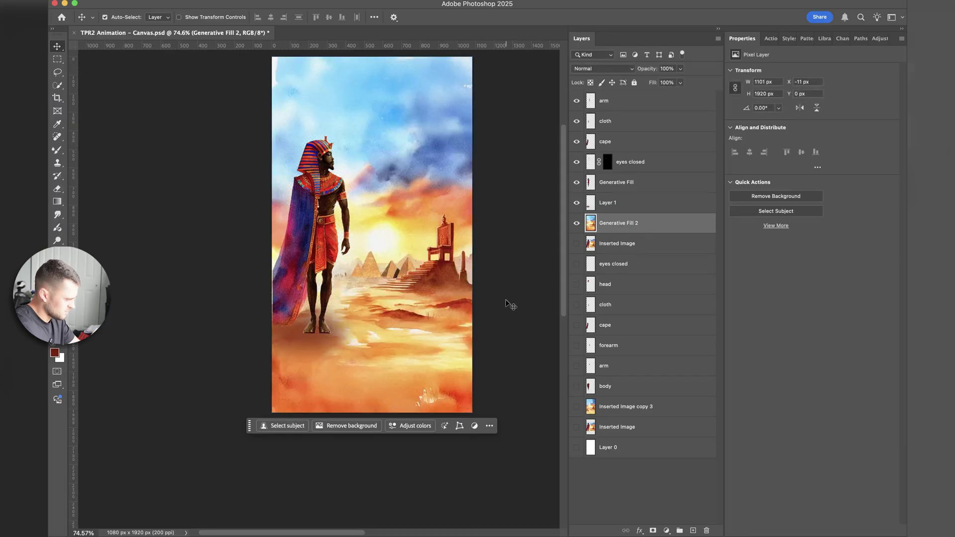
scroll(508, 305, up, 3)
scroll(508, 305, down, 3)
Step: Spot-heal the white speck in the lower-right sand and delete the unused hidden layers
click(62, 143)
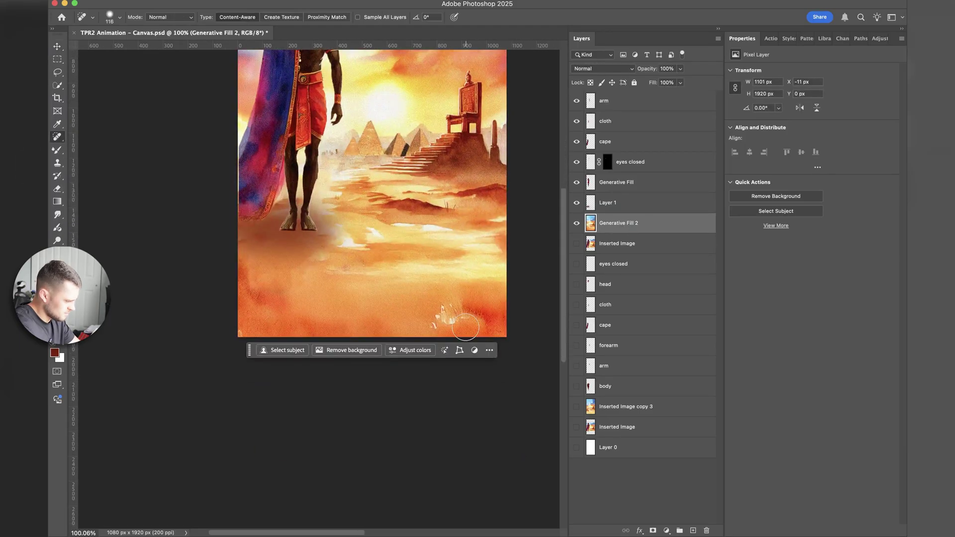
drag(470, 326, 434, 310)
drag(433, 309, 438, 318)
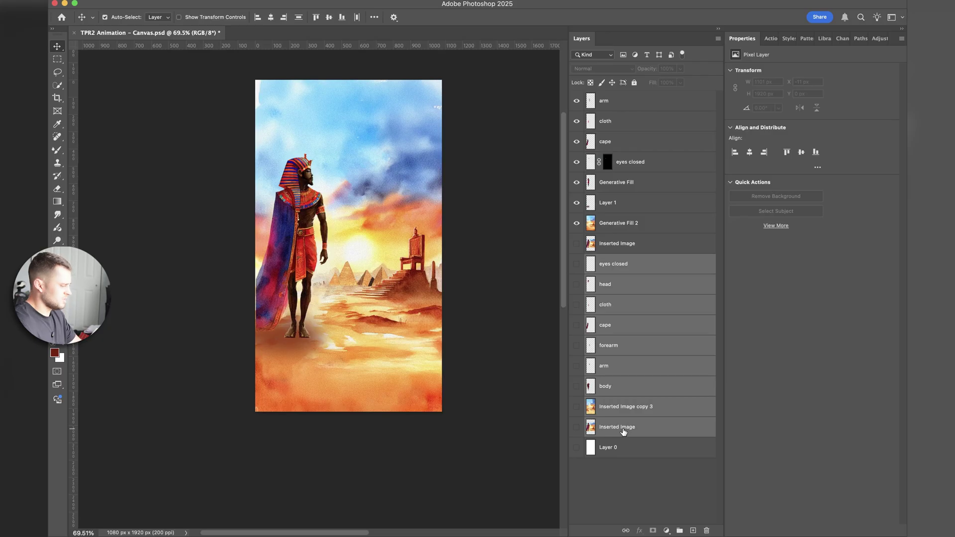
key(Delete)
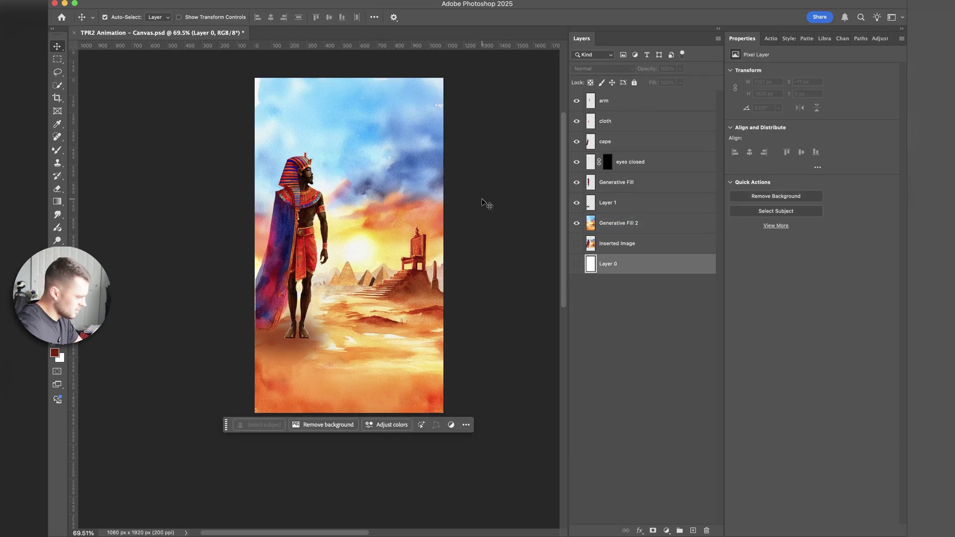
scroll(487, 205, up, 2)
Step: Scale Generative Fill 2 up slightly to about 1131×1972 px and save the document
click(628, 224)
key(ctrl+t)
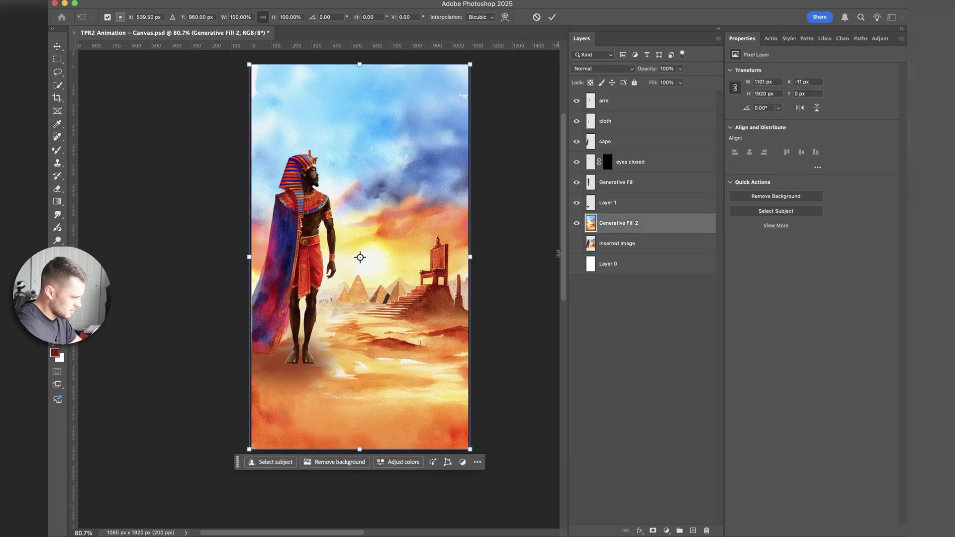
drag(470, 257, 473, 259)
key(Return)
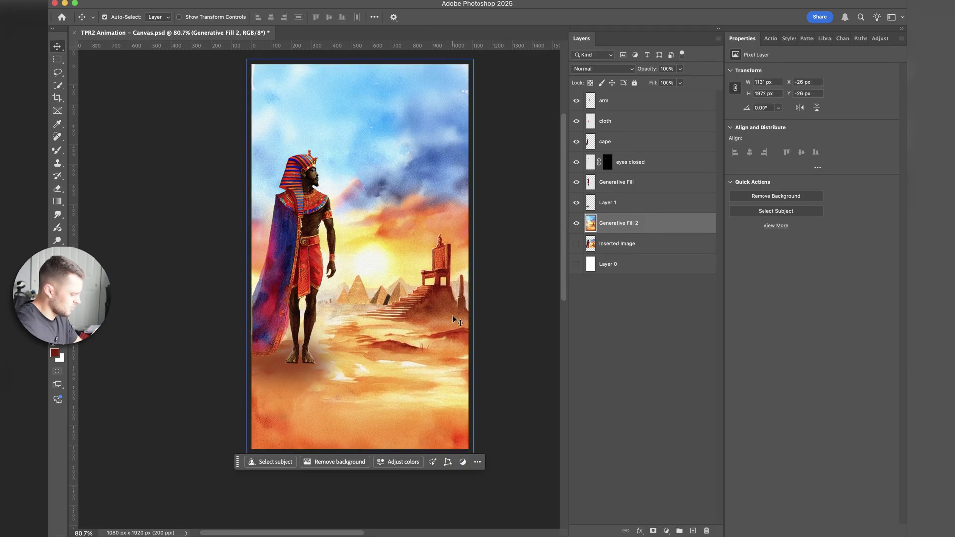
scroll(457, 321, down, 2)
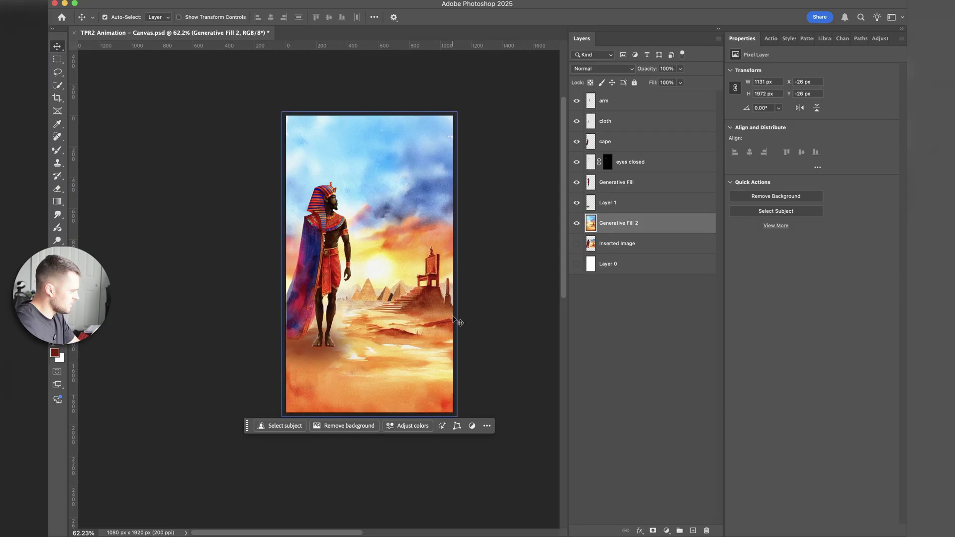
key(super+s)
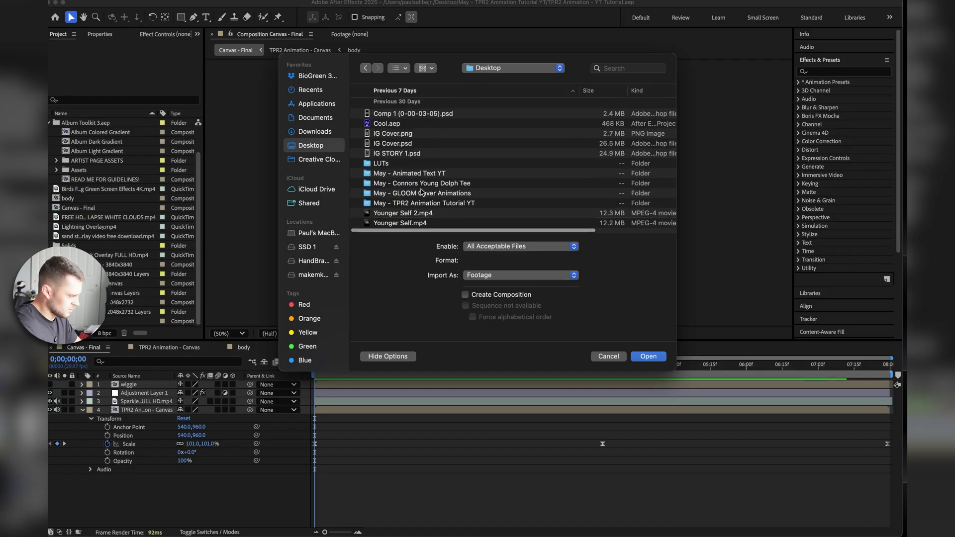
Step: Import TPR2 Animation - Canvas.psd from the May - TPR2 Animation Tutorial YT folder as Composition - Retain Layer Sizes
double_click(421, 204)
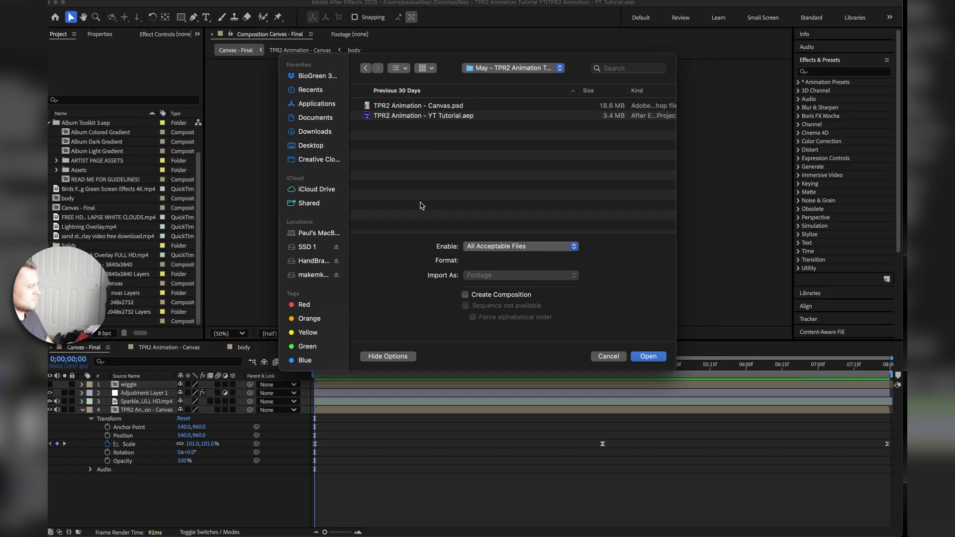
click(432, 106)
click(481, 277)
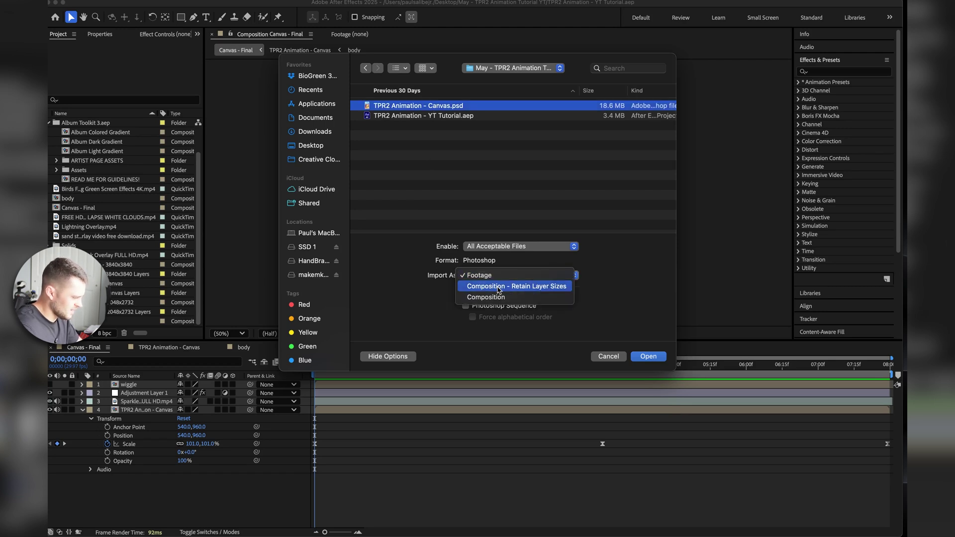
click(499, 287)
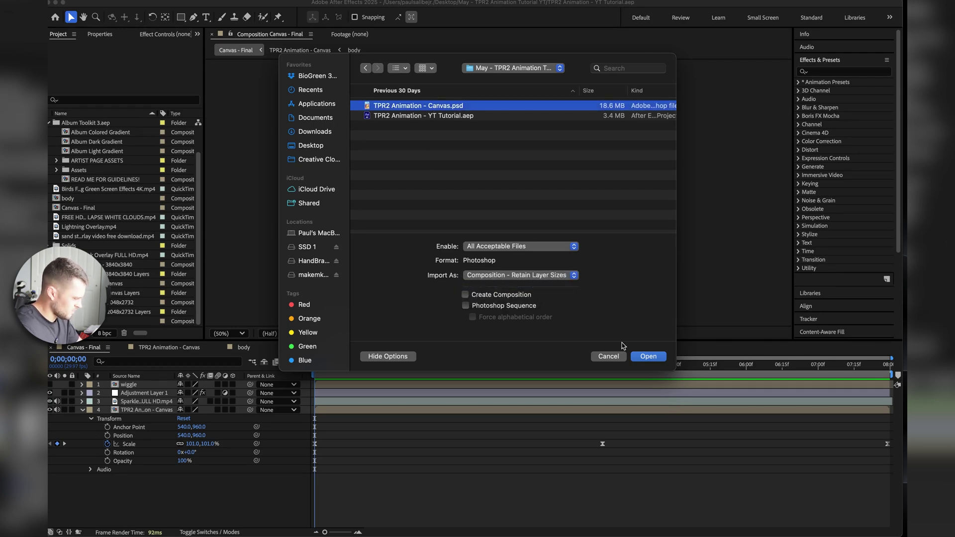
click(647, 356)
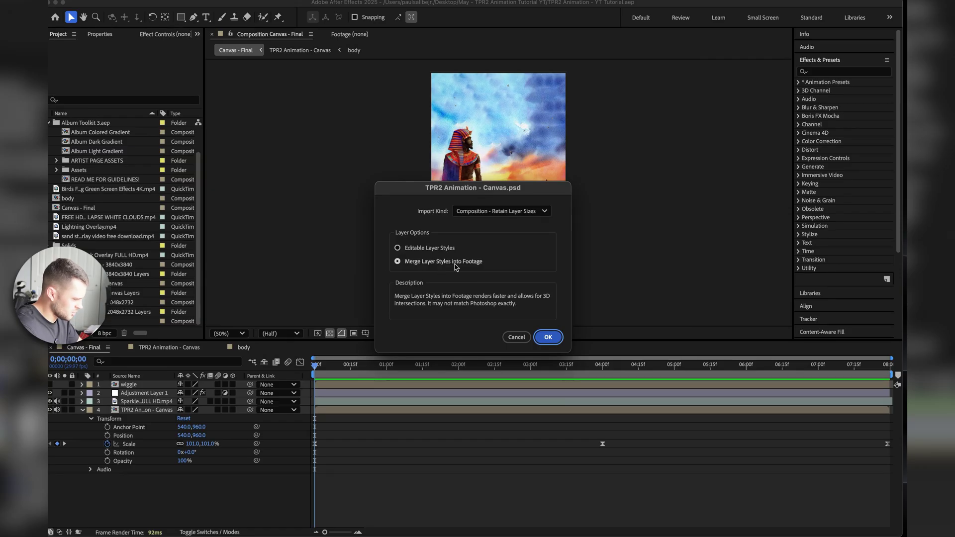
click(548, 338)
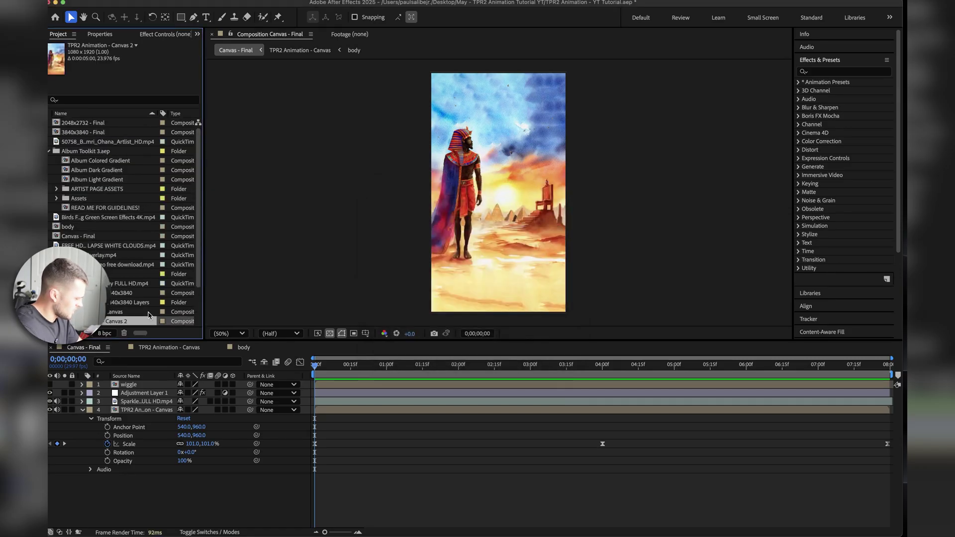
Step: Open TPR2 Animation - Canvas 2 and set its duration to 0:00:08:00
double_click(134, 323)
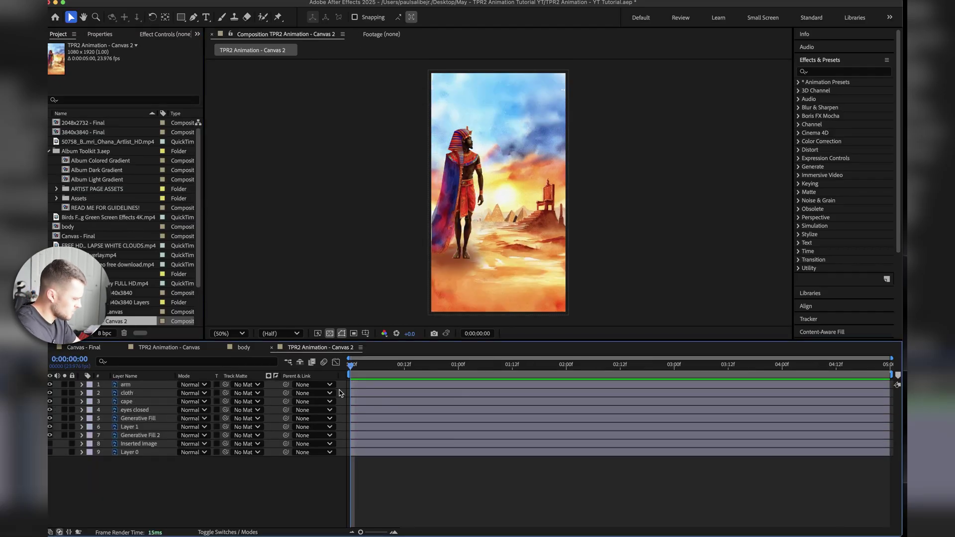
click(158, 385)
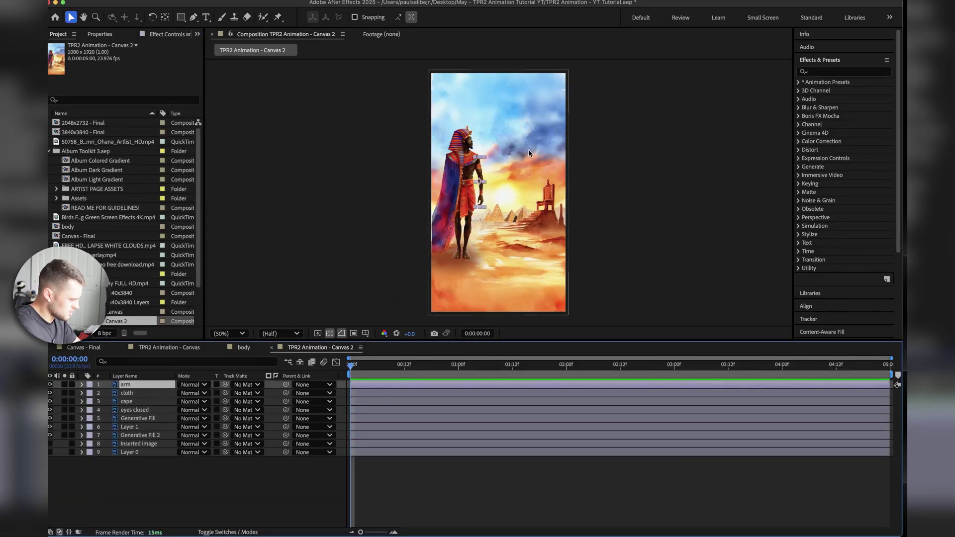
scroll(528, 149, up, 2)
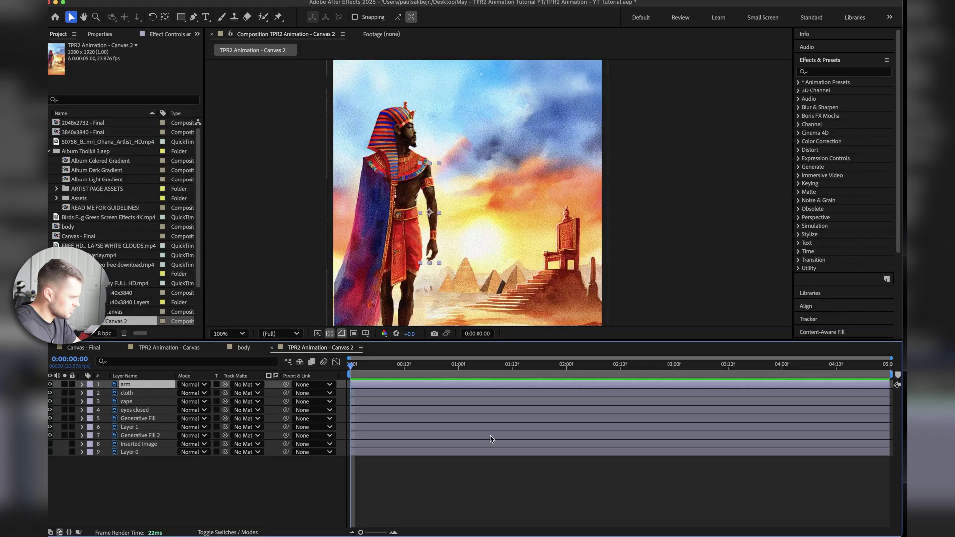
click(218, 1)
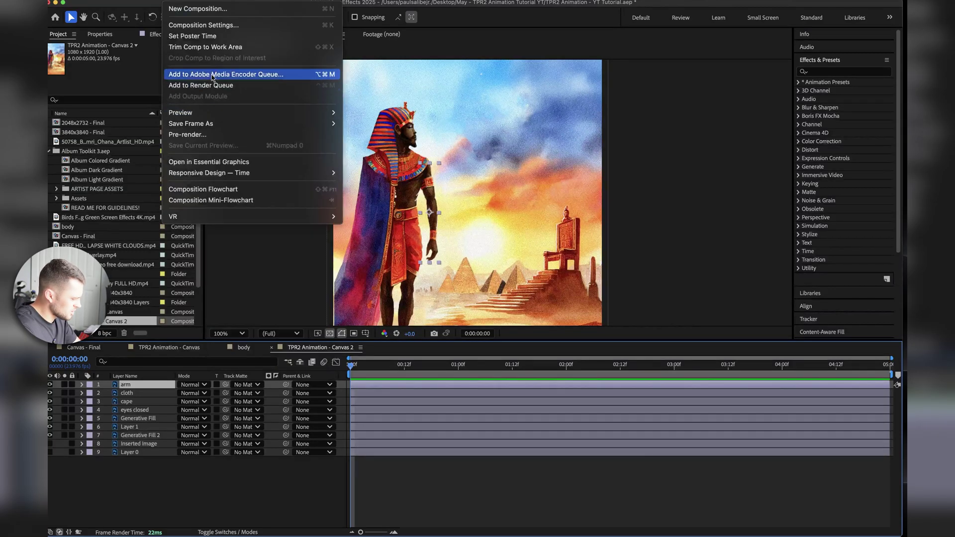
click(203, 26)
click(417, 334)
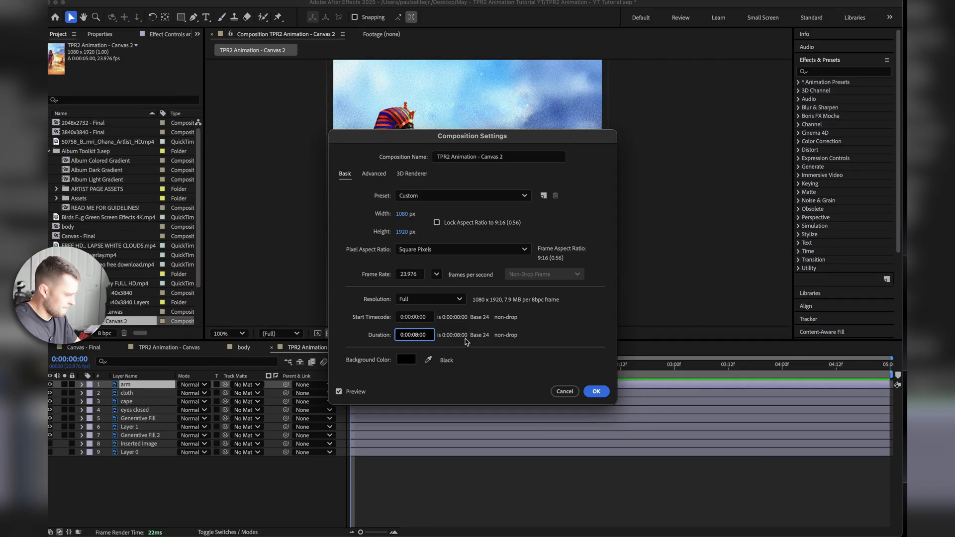
click(596, 392)
Step: Extend all nine layers' out-points to 8 seconds
key(minus)
key(minus)
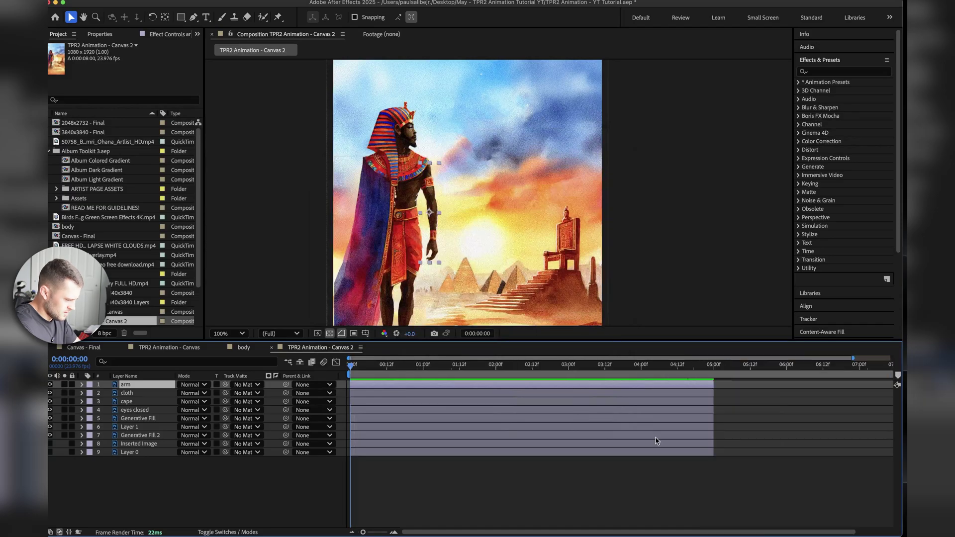
shift+click(666, 453)
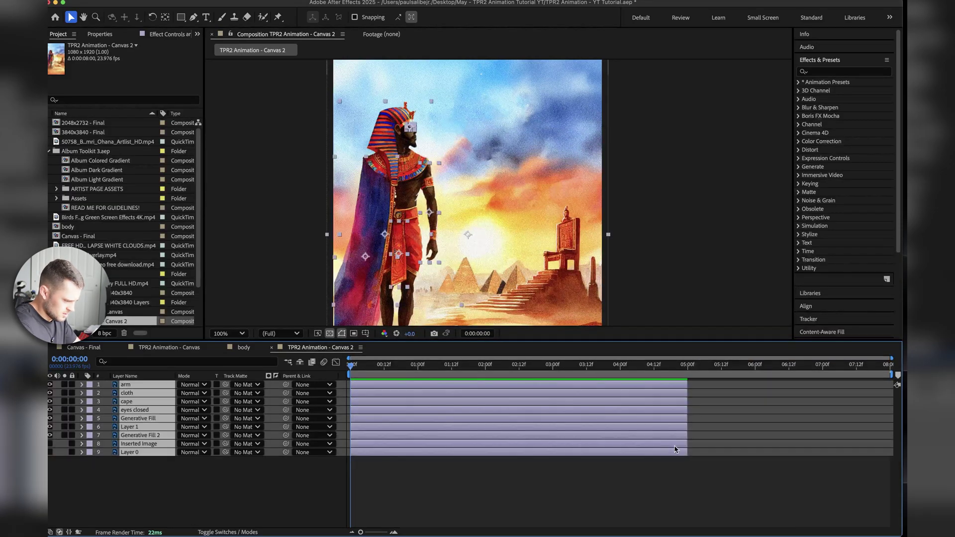
drag(690, 435, 890, 435)
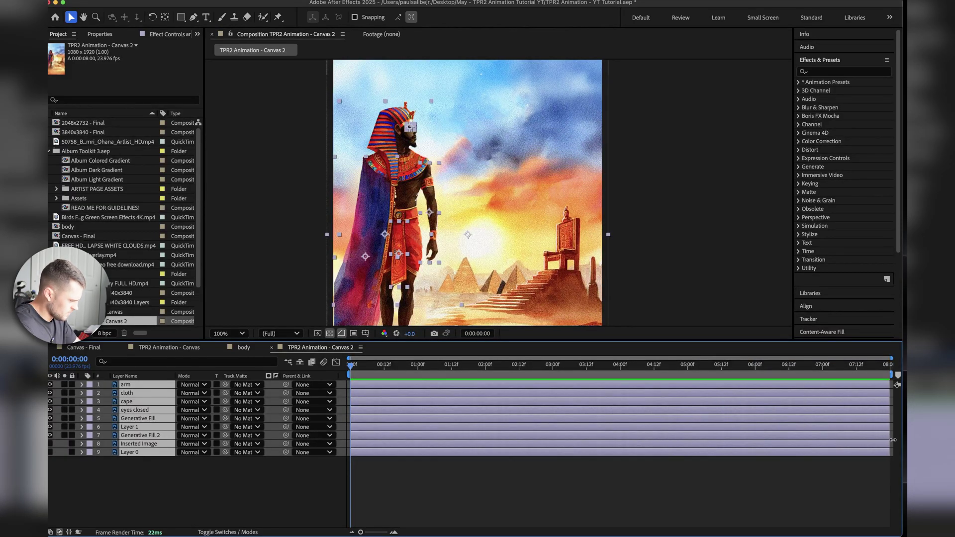
click(387, 483)
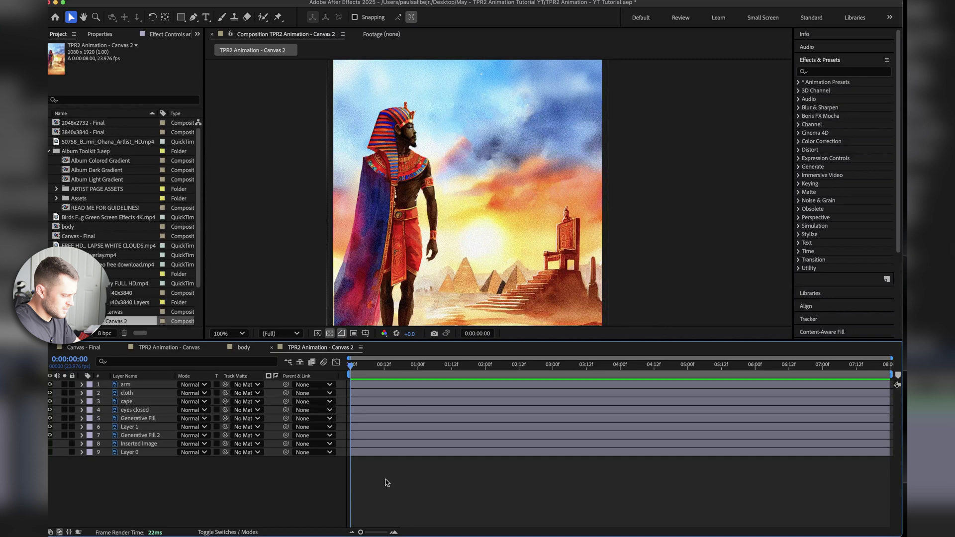
click(620, 368)
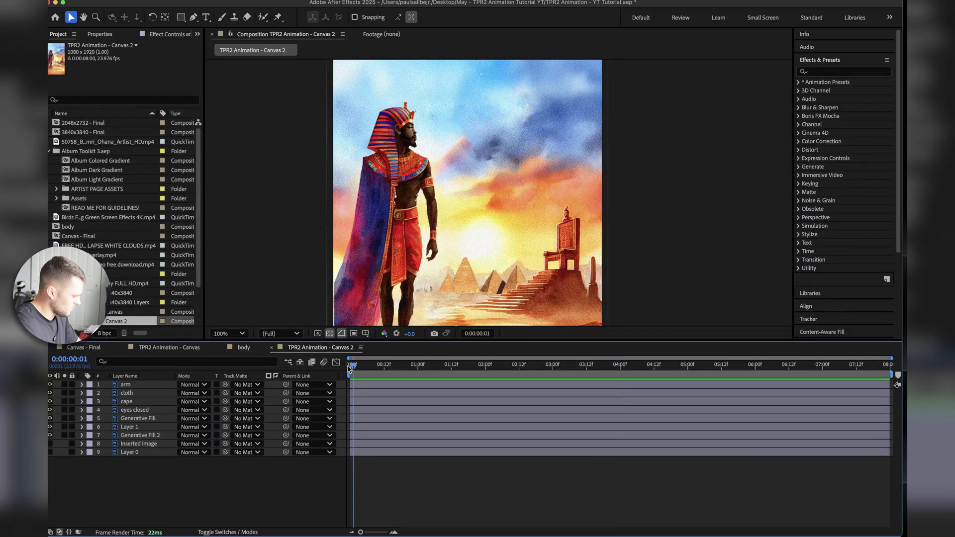
key(Home)
Step: Add a 0% opacity keyframe on the eyes closed layer at the first frame
click(119, 410)
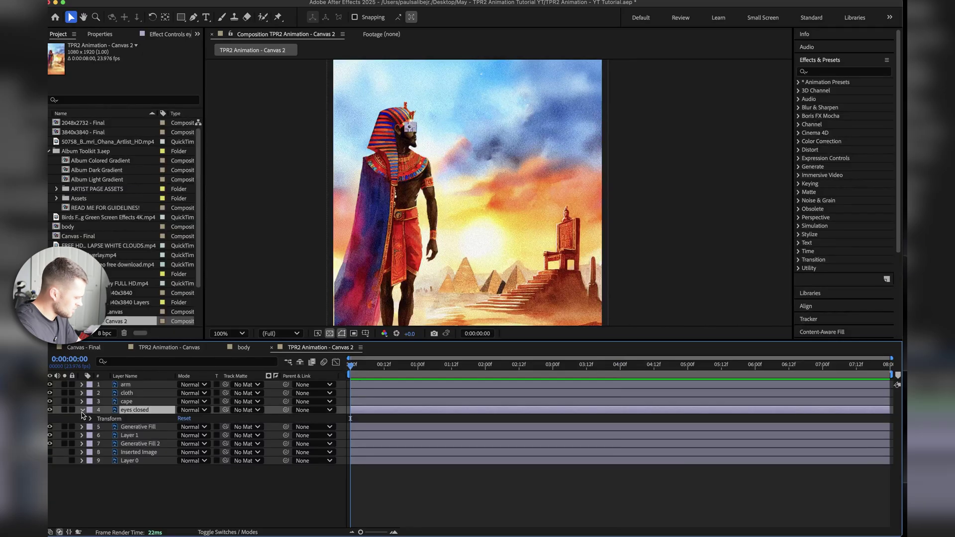
click(82, 409)
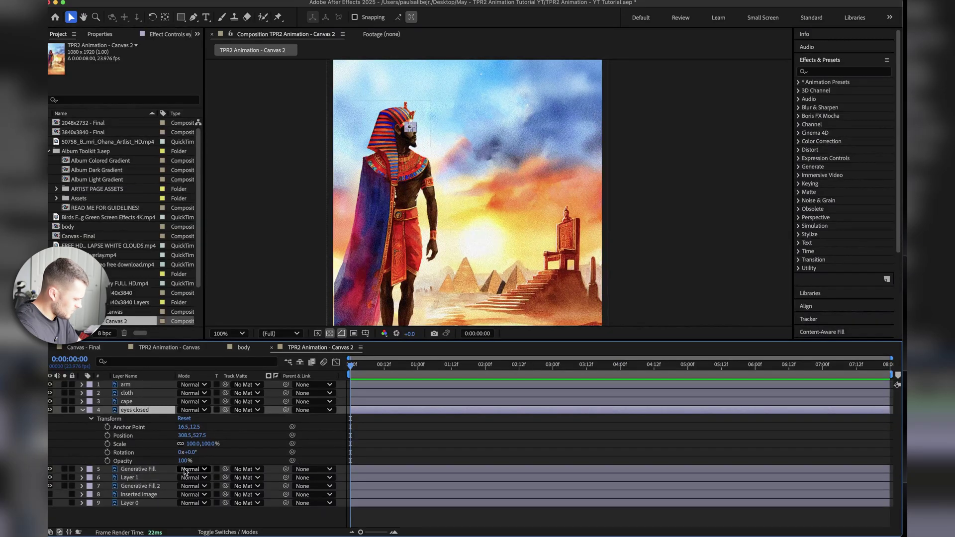
click(107, 460)
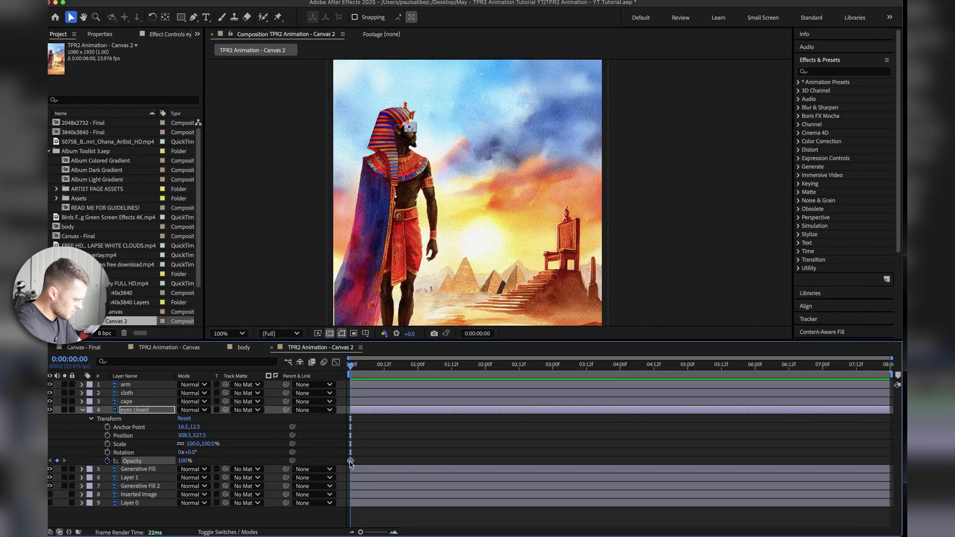
right_click(351, 463)
click(374, 484)
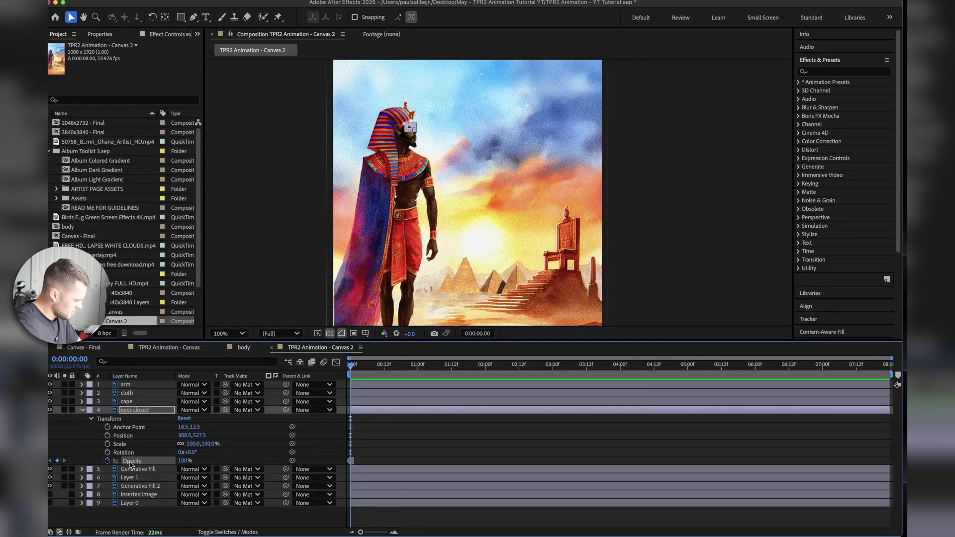
click(186, 460)
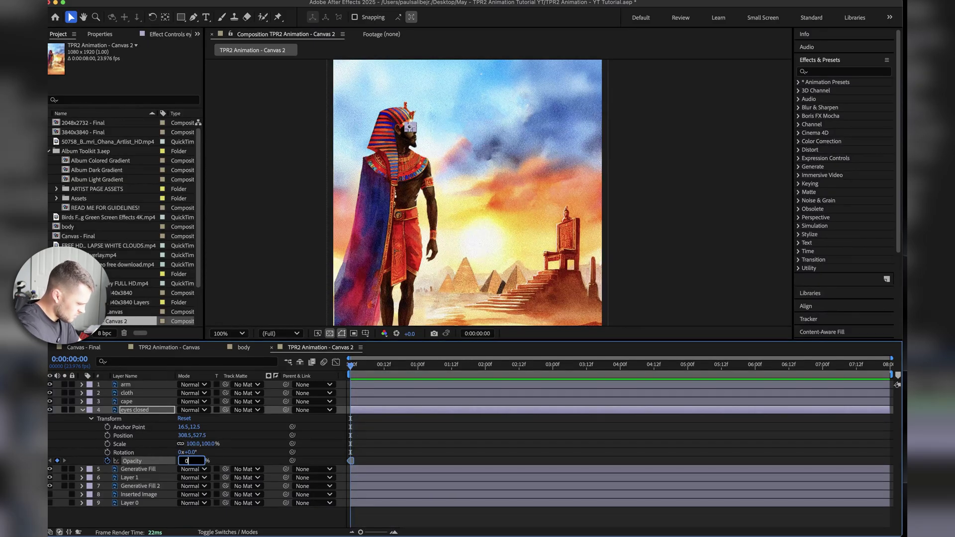
key(Return)
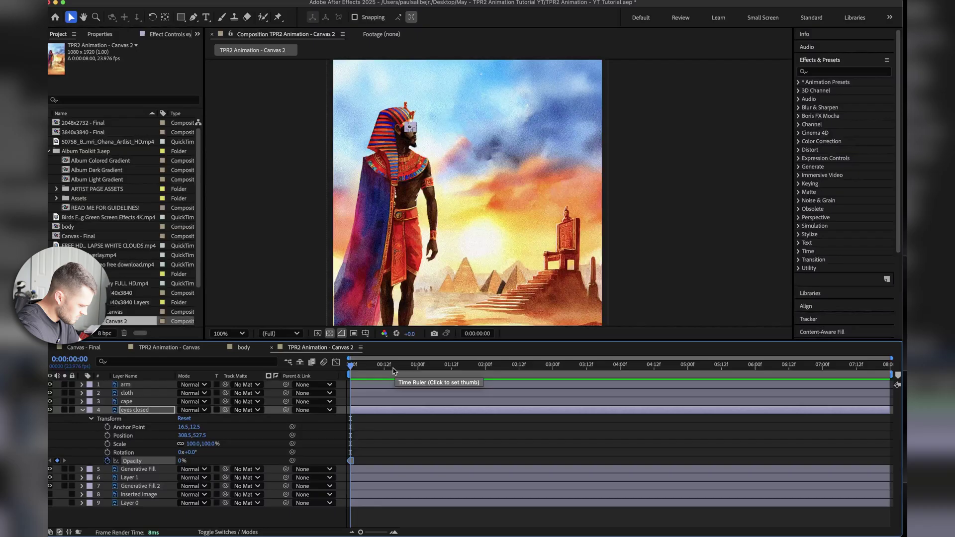
Step: Key eyes closed opacity to 100% at frame 13 and back to 0% at frame 16
drag(385, 369, 387, 369)
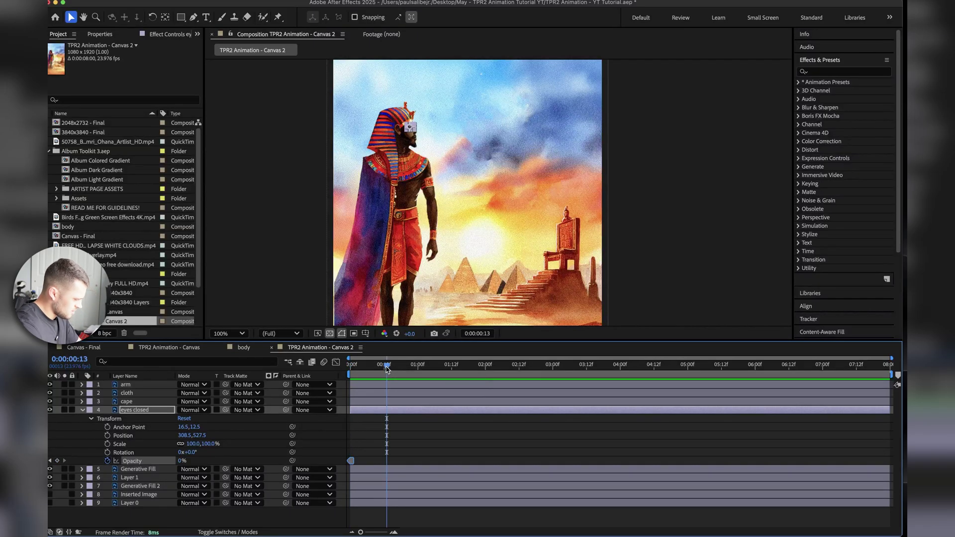
click(181, 461)
text(1)
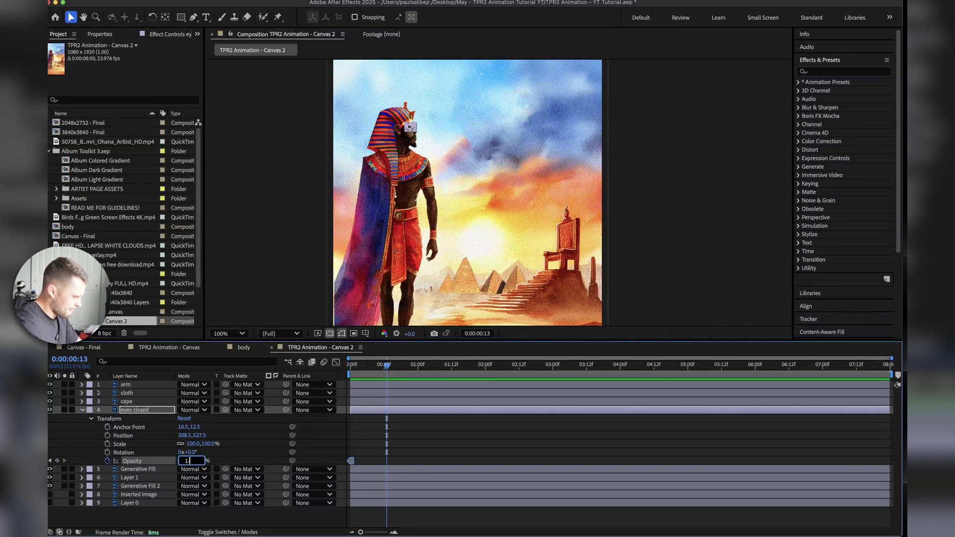
text(00)
key(Return)
key(Page_Down)
key(Page_Down)
key(Page_Down)
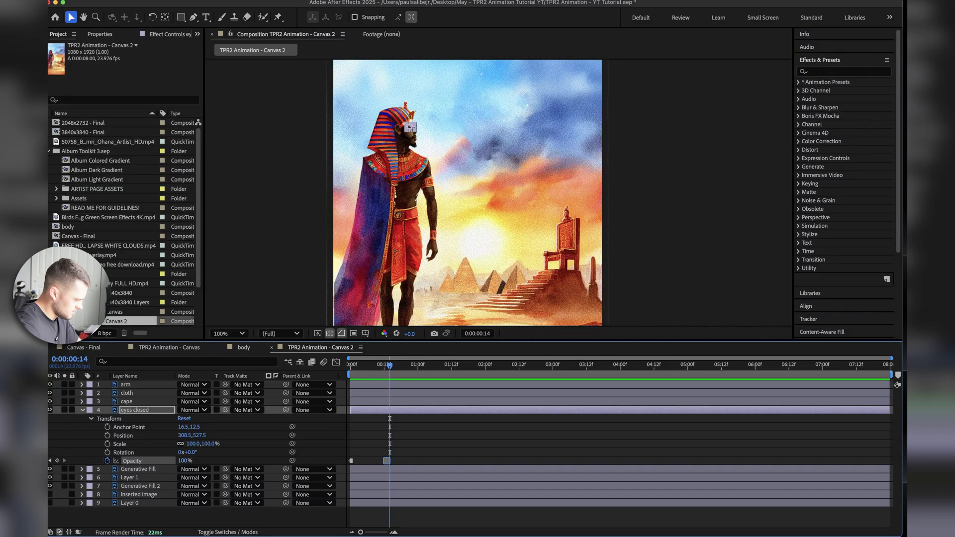
click(184, 461)
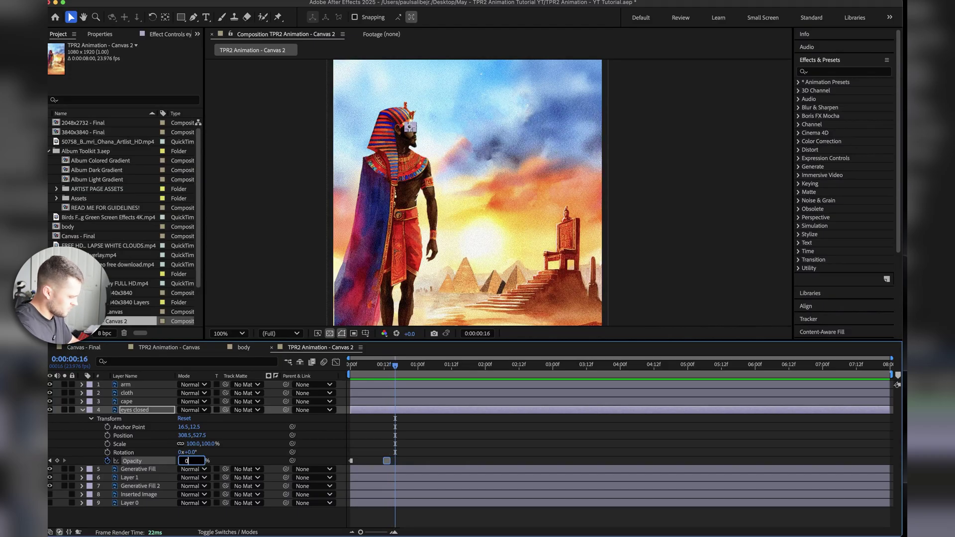
key(Return)
Step: Preview the blink from the start and select its opacity keyframes
drag(374, 374, 350, 376)
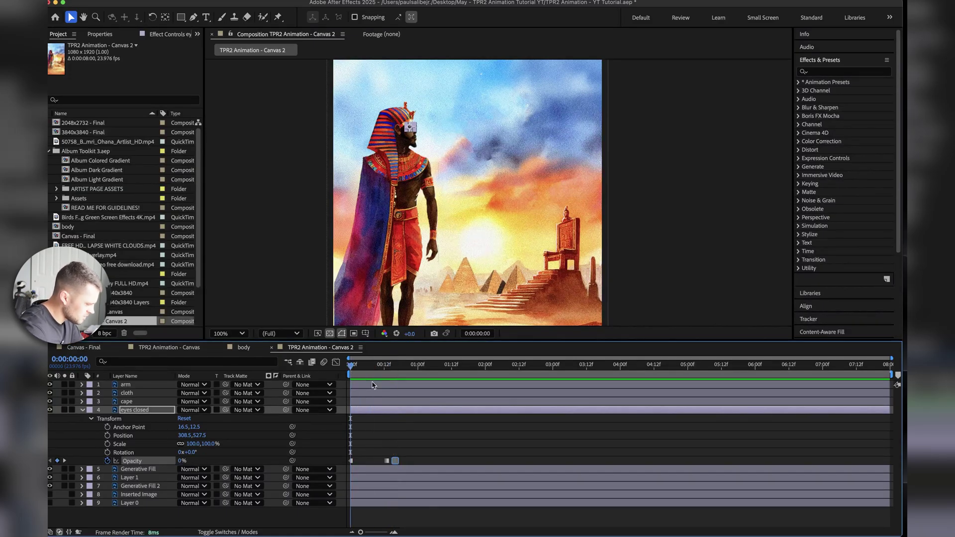
click(492, 443)
key(space)
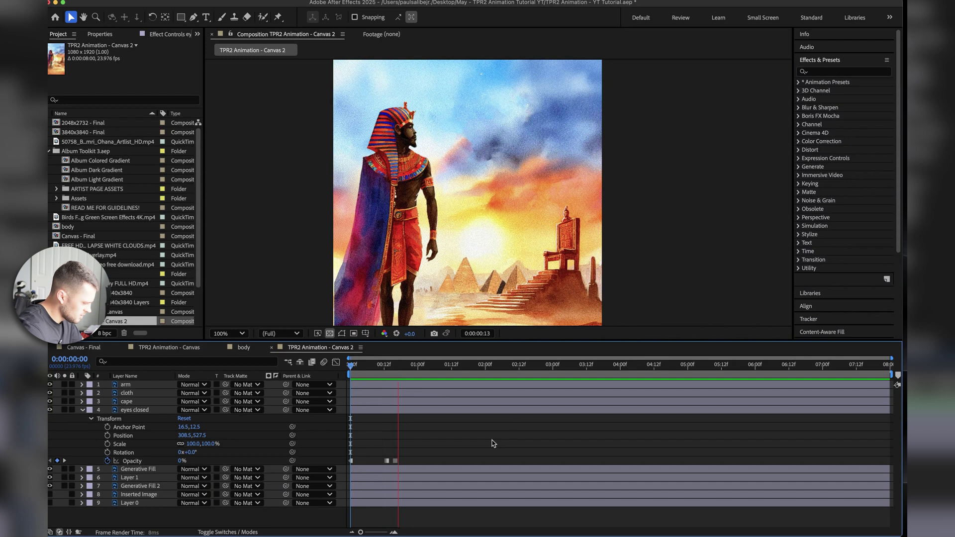
key(space)
click(398, 461)
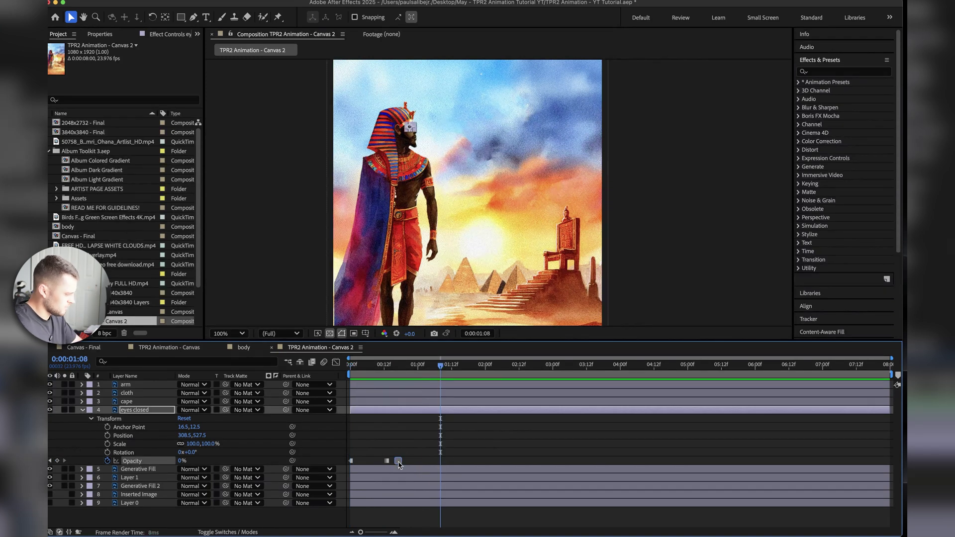
drag(373, 376, 321, 370)
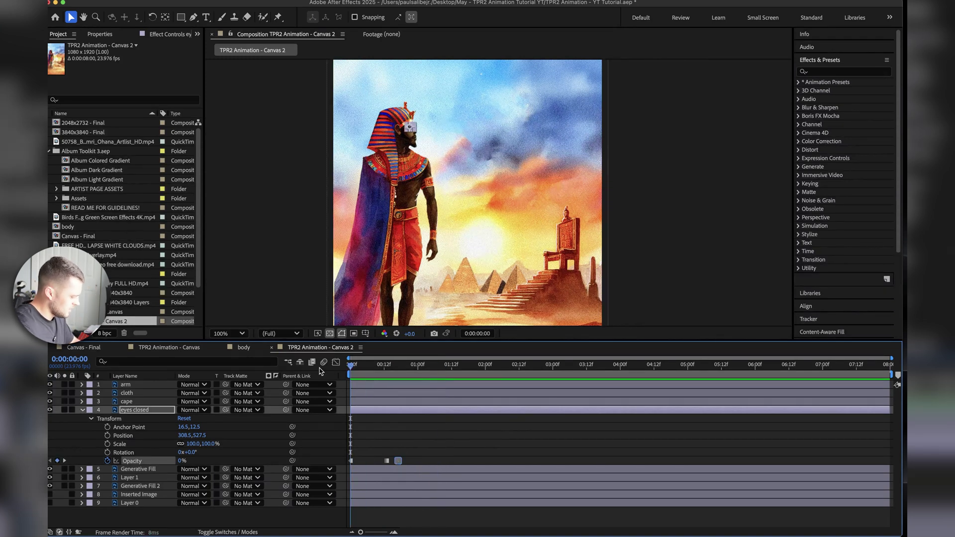
Step: Add a loopOutDuration cycle expression to the eyes closed opacity, shift the blink keyframes later, and preview
alt+click(108, 461)
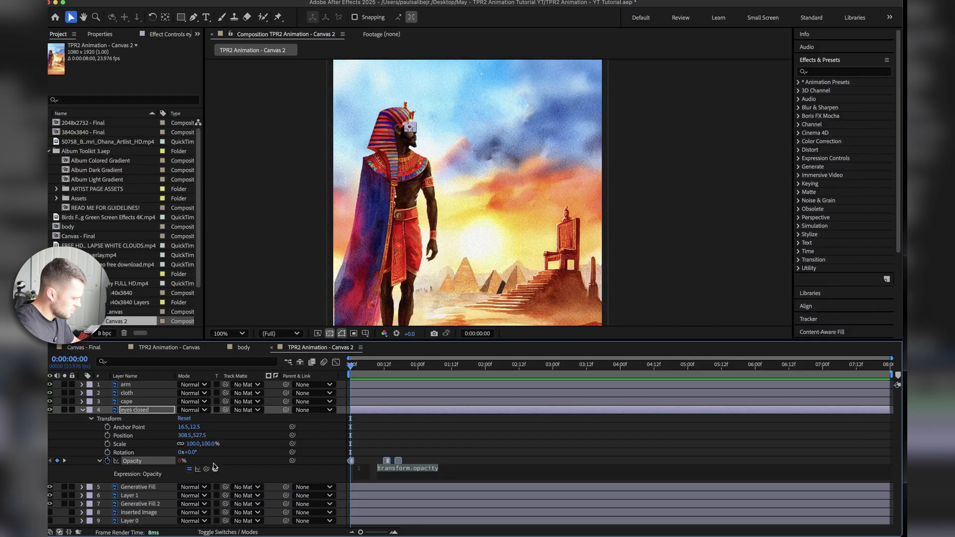
click(215, 469)
mouse_move(249, 482)
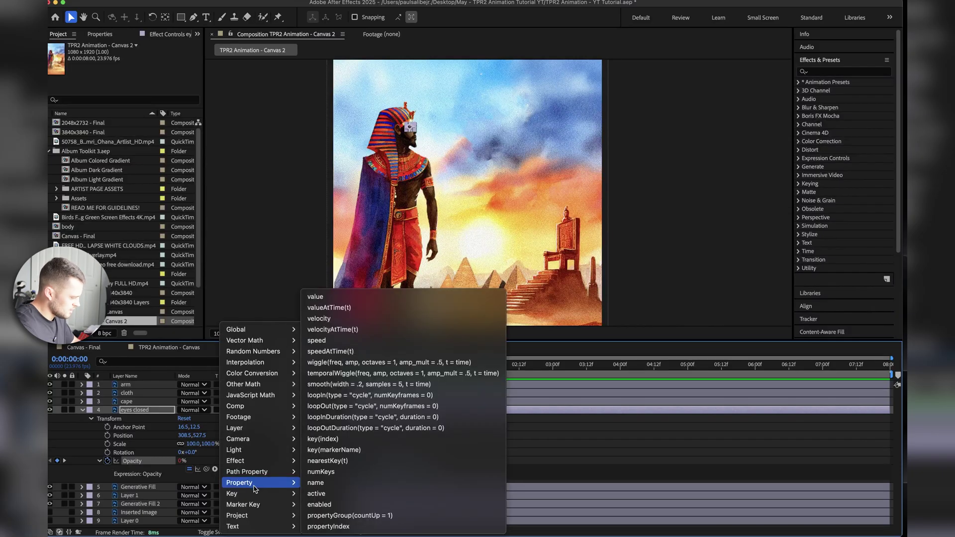
click(338, 428)
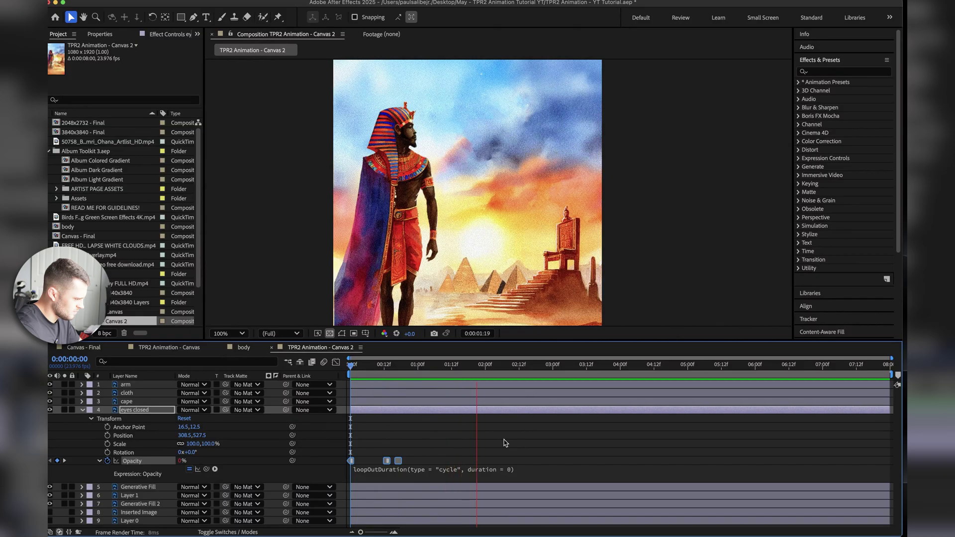
click(472, 444)
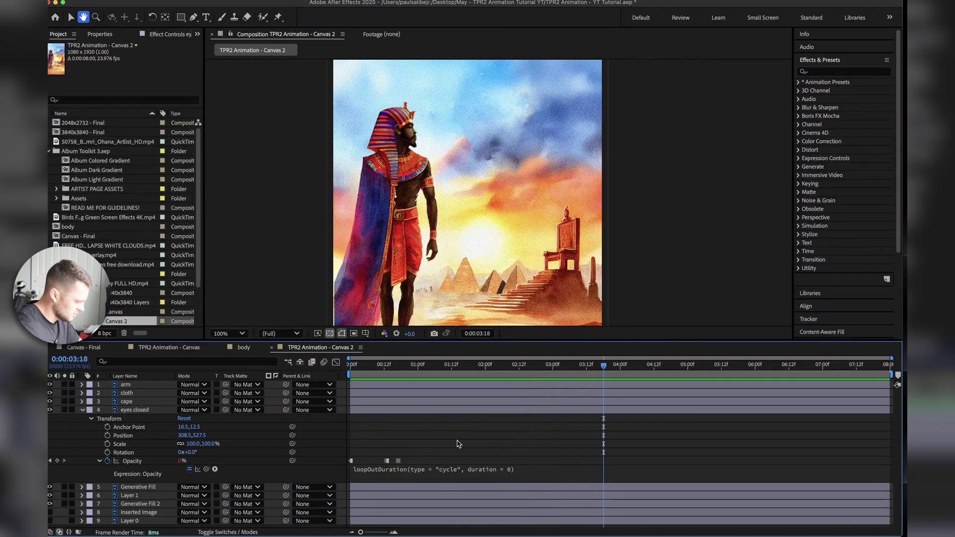
mouse_move(405, 463)
mouse_down()
mouse_move(383, 467)
mouse_move(415, 463)
mouse_up()
key(space)
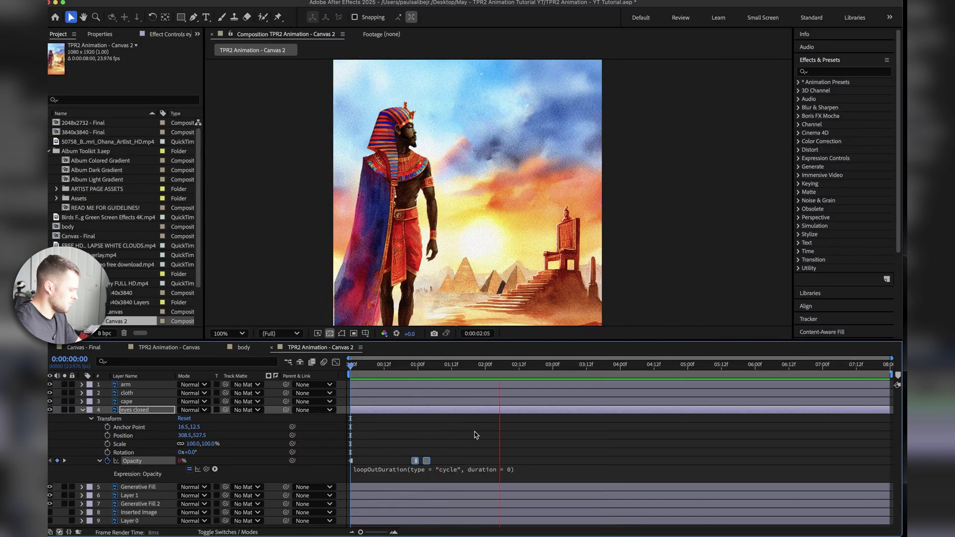
Step: Move the cape layer's anchor point up to the shoulder
click(136, 402)
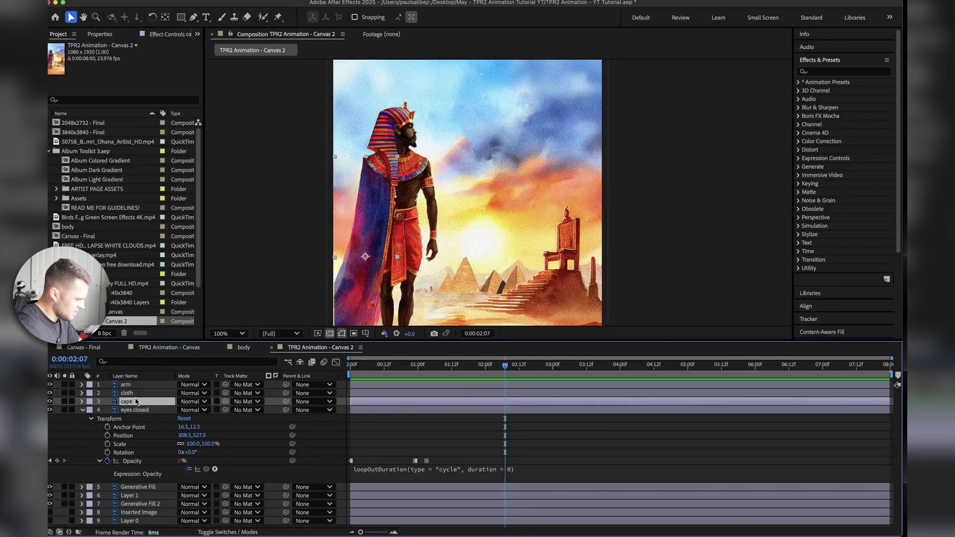
scroll(398, 226, down, 2)
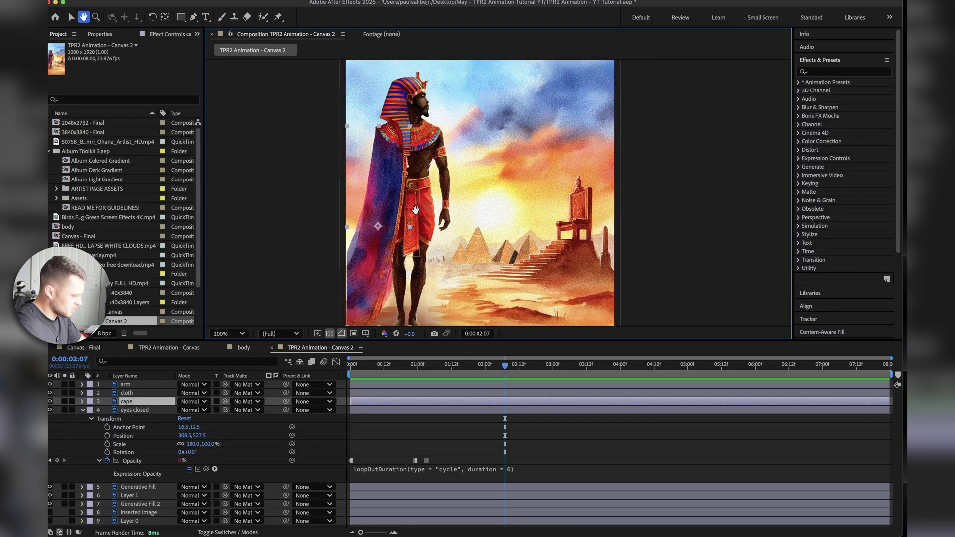
key(y)
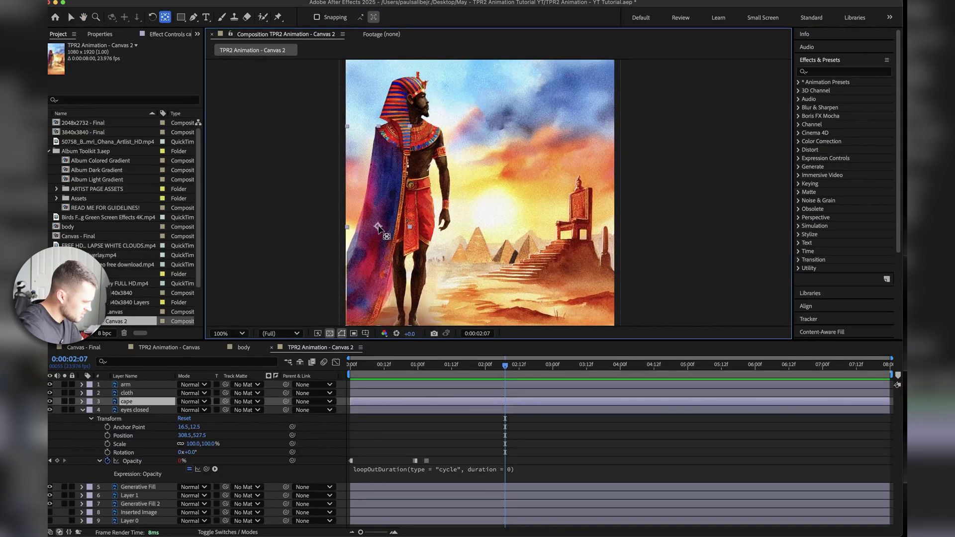
drag(378, 227, 387, 146)
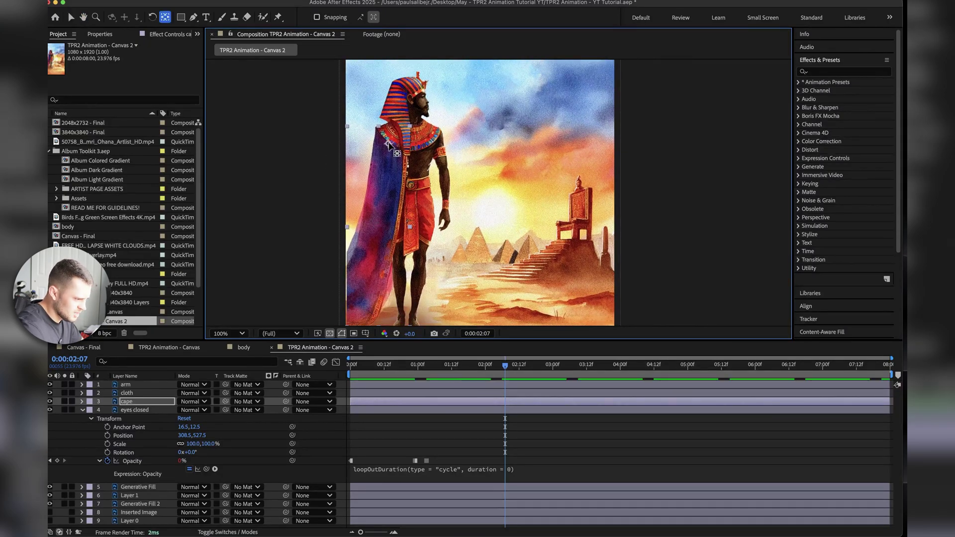
Step: Apply Wave Warp to the cape, pinned at Top Edge, with direction around 212°
click(839, 71)
text(wave)
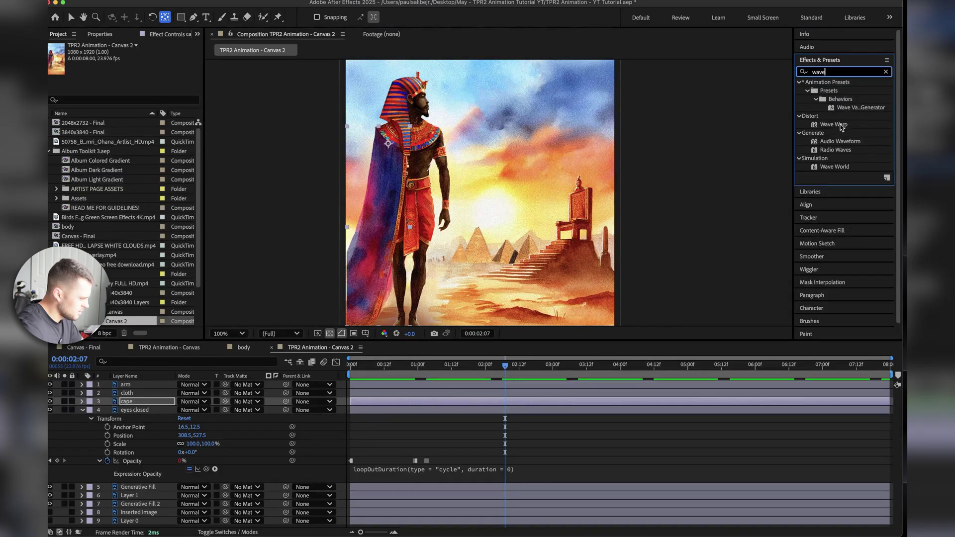
double_click(834, 124)
key(v)
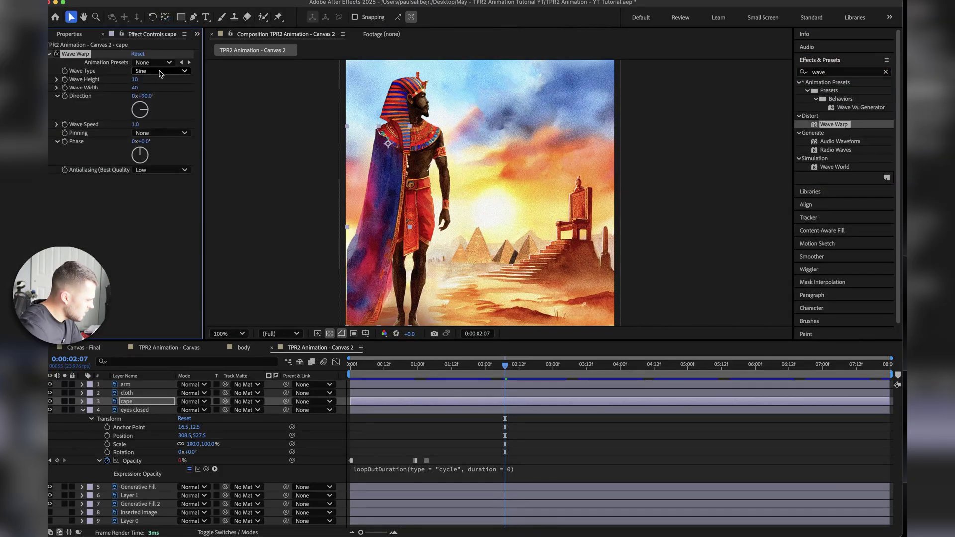
click(181, 132)
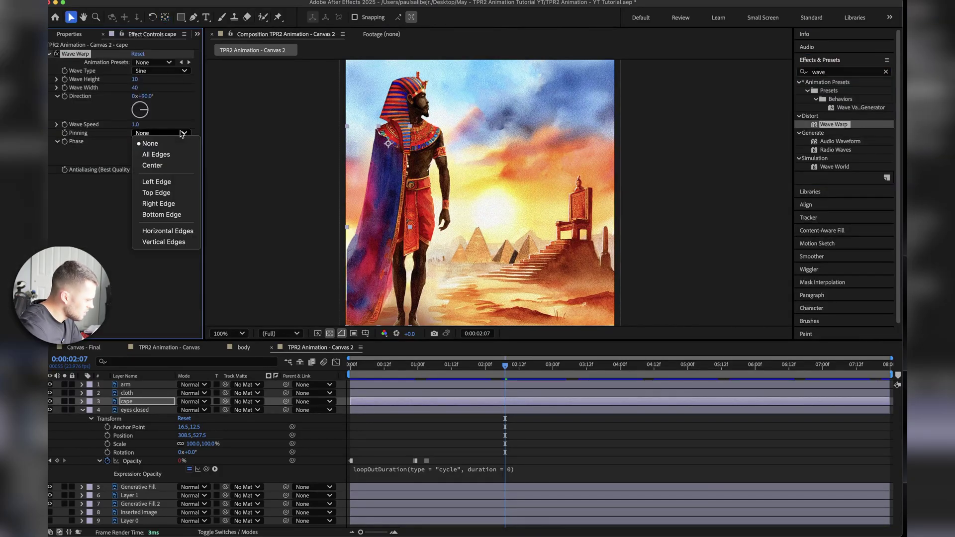
click(176, 193)
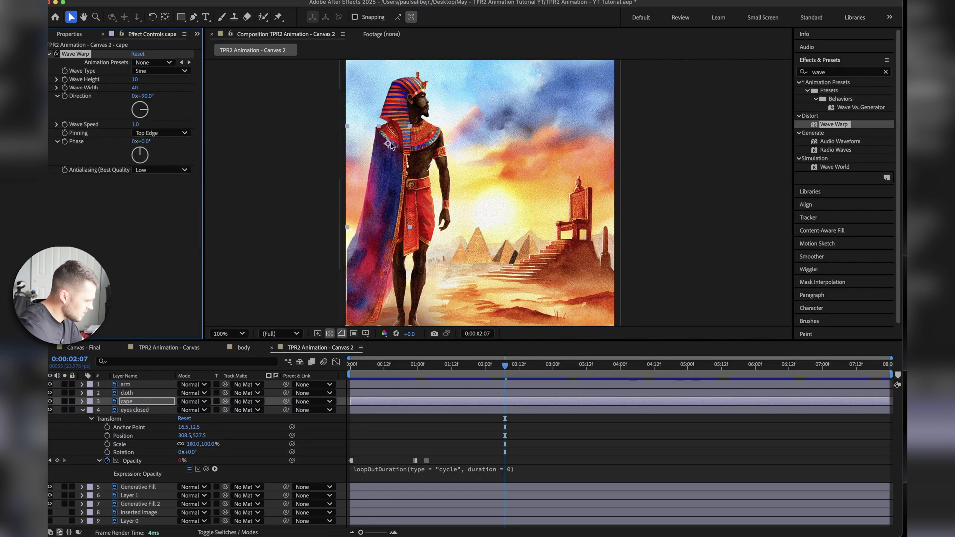
drag(153, 117, 131, 128)
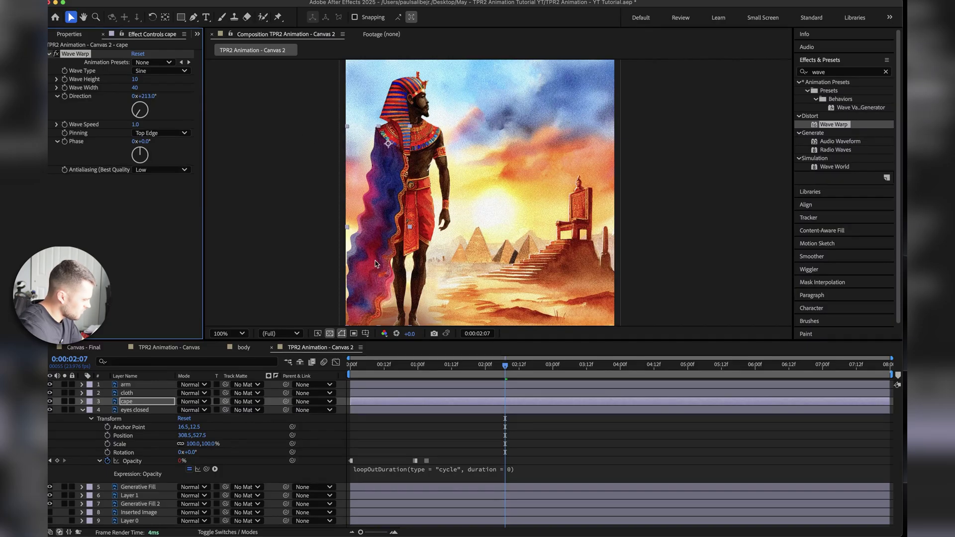
Step: Set the cape's wave height to 2, width 100 and speed 0.5
click(142, 80)
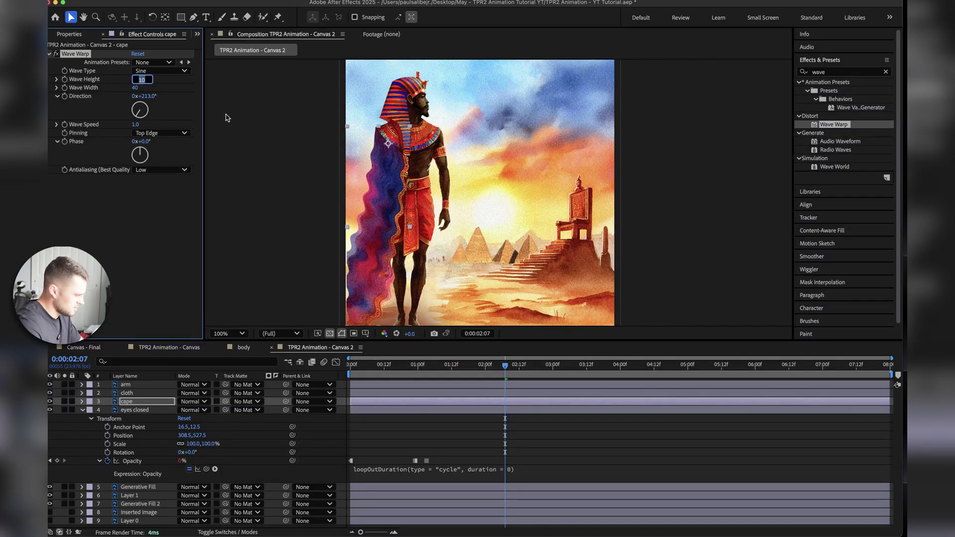
text(2)
key(Return)
click(139, 88)
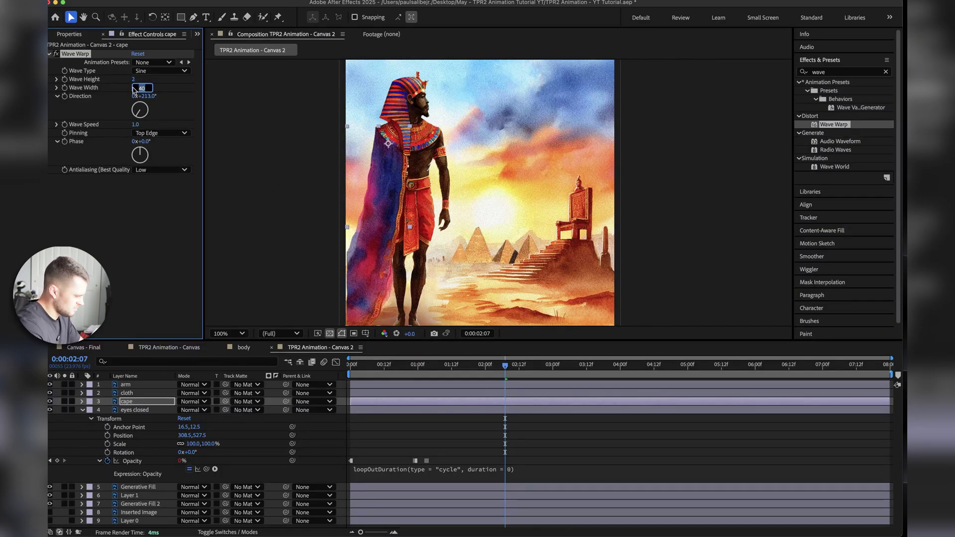
text(100)
key(Return)
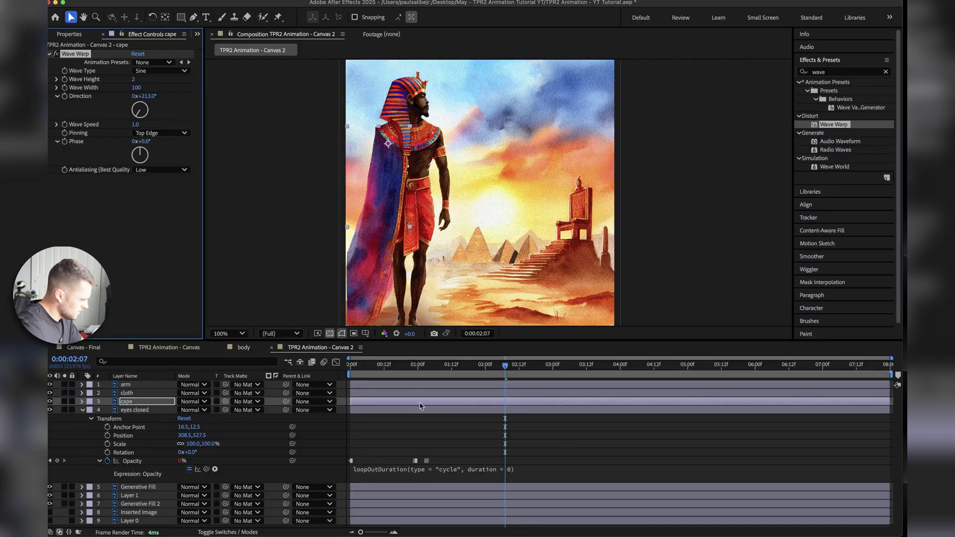
key(Tab)
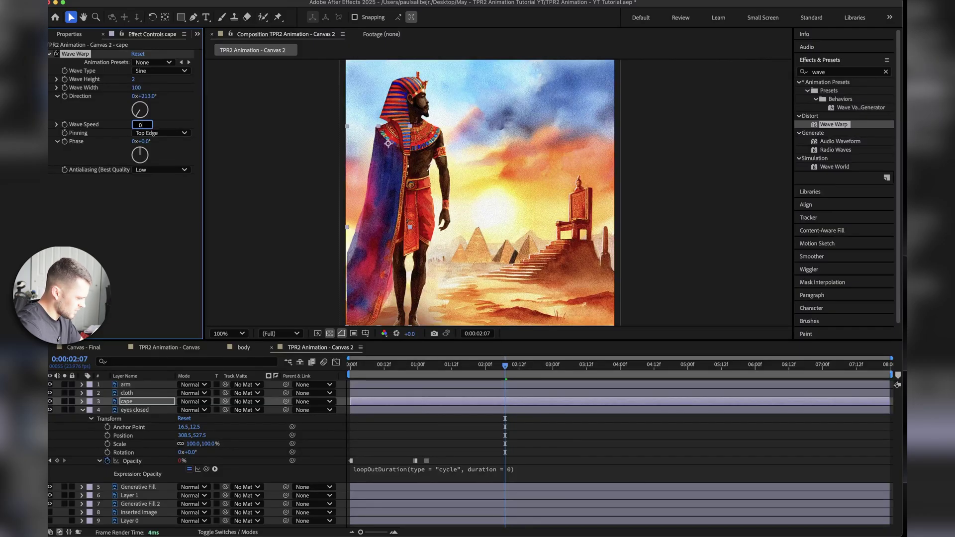
text(0.5)
key(Return)
Step: Preview the rippling cape and adjust the wave direction to about 241°
click(517, 433)
key(Home)
key(space)
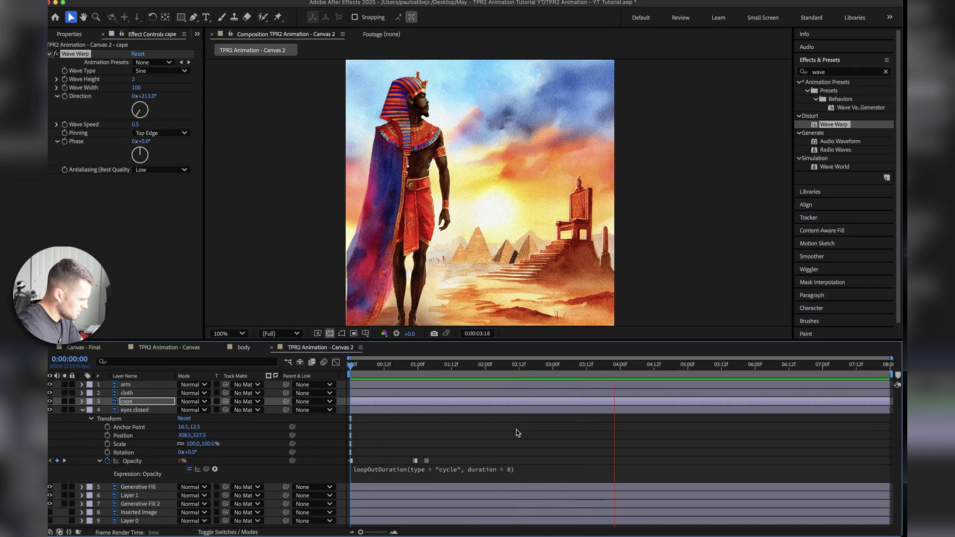
key(space)
drag(136, 116, 133, 113)
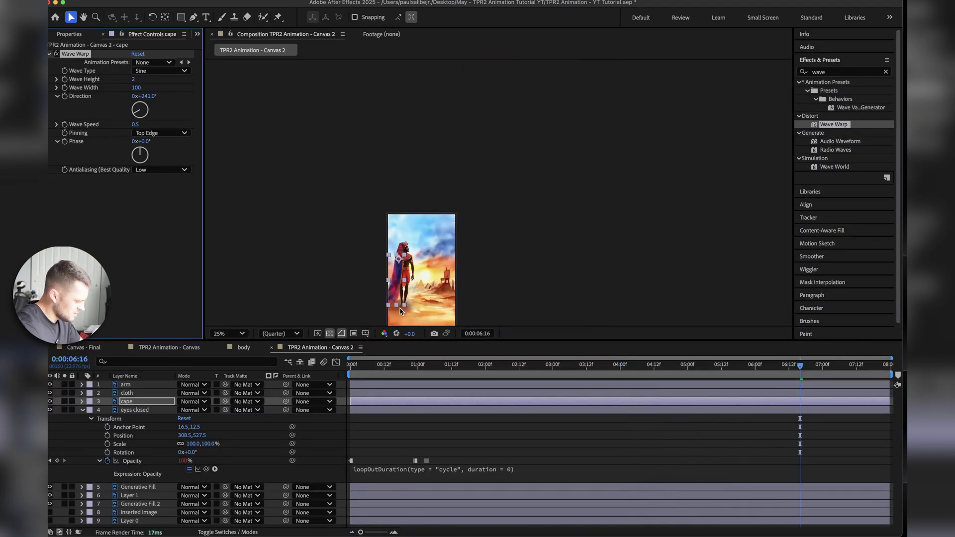
key(space)
Step: Drag the playhead back to the start and select the cloth layer
scroll(467, 291, down, 2)
scroll(464, 249, up, 2)
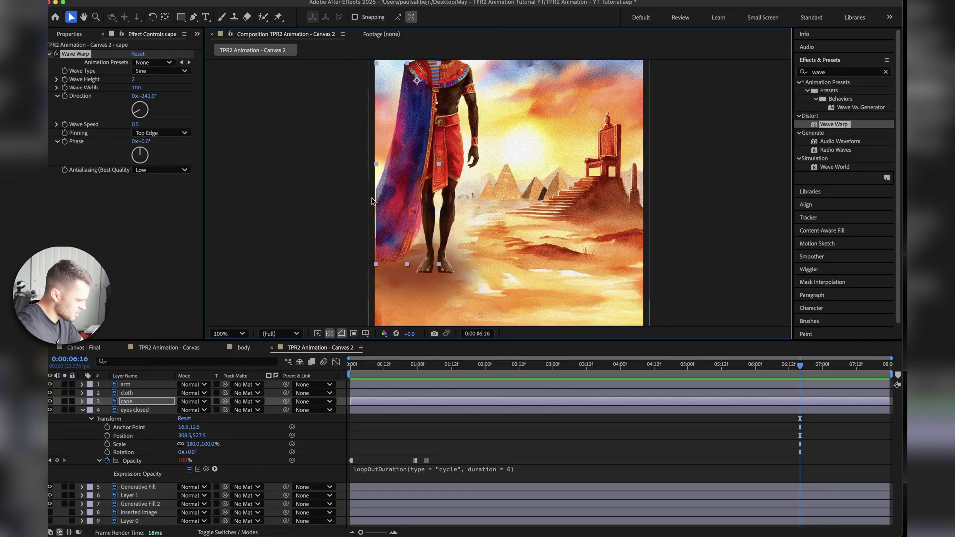
scroll(423, 248, down, 2)
scroll(423, 248, up, 1)
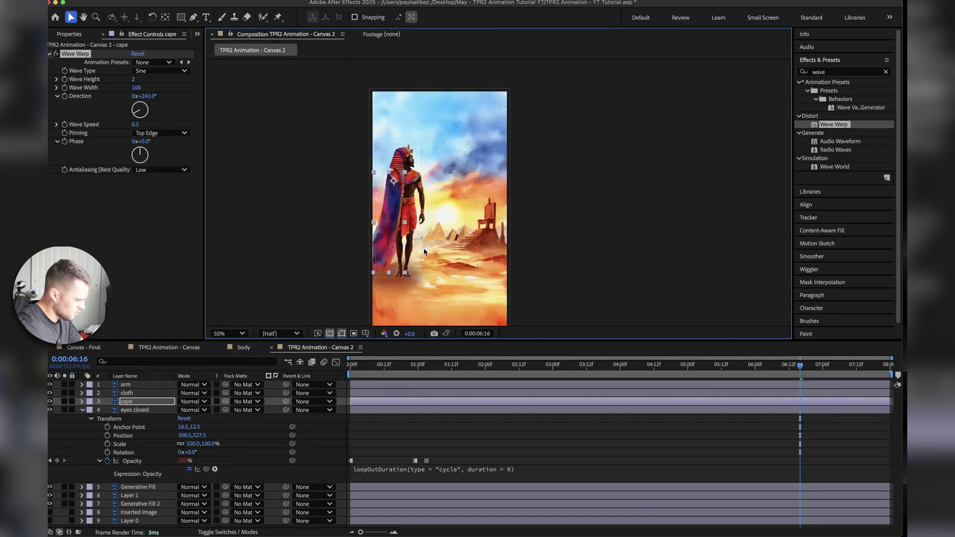
scroll(422, 247, up, 2)
scroll(423, 247, down, 4)
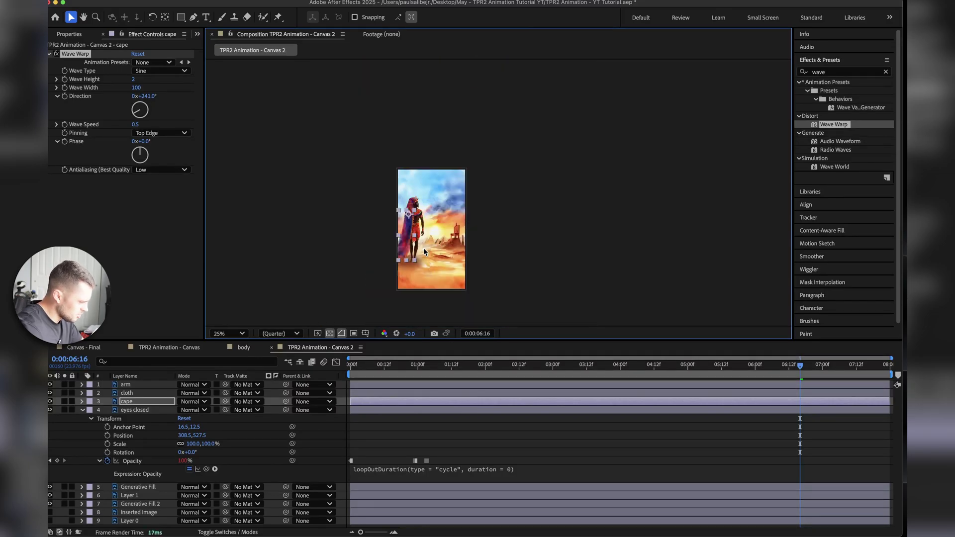
scroll(423, 248, up, 2)
drag(372, 366, 350, 366)
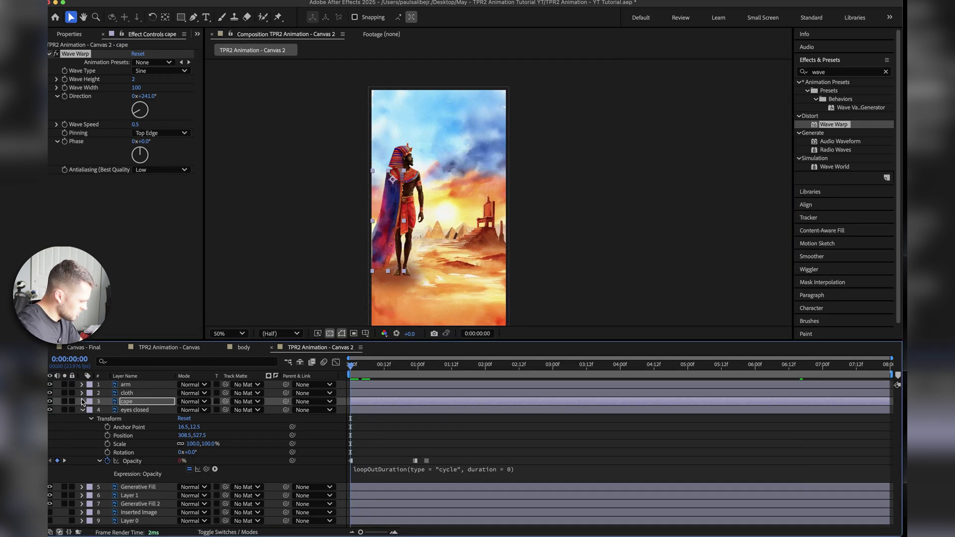
click(140, 393)
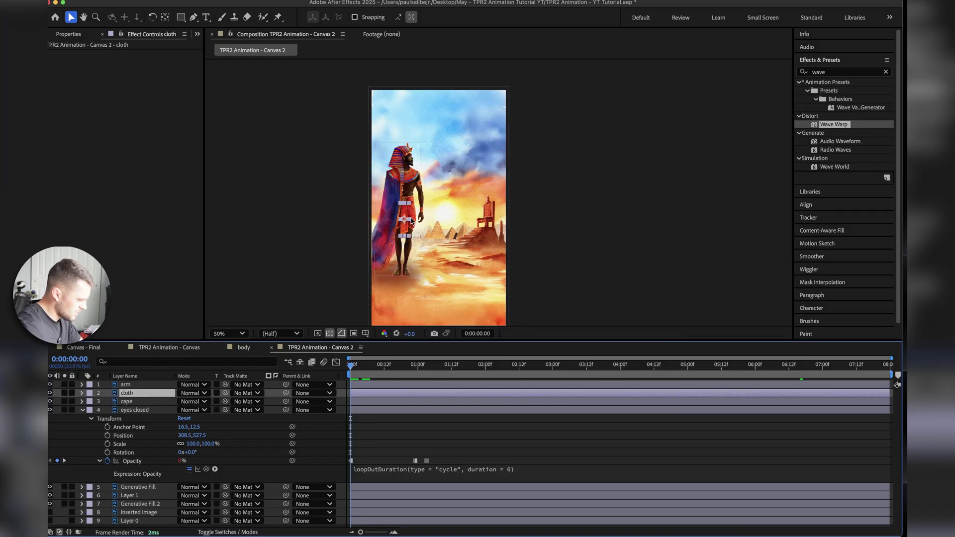
Step: Move the cloth layer's anchor point up to the waist with the Pan Behind tool
scroll(411, 220, up, 6)
scroll(412, 220, down, 2)
key(y)
drag(386, 221, 383, 157)
key(v)
Step: Apply Wave Warp to the cloth with Top Edge pinning and direction around -170°
double_click(833, 124)
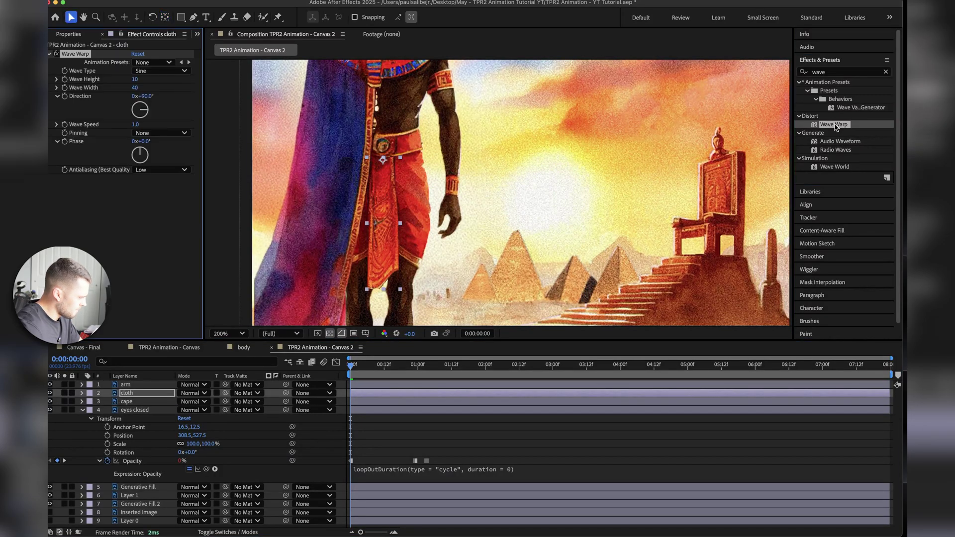
click(147, 132)
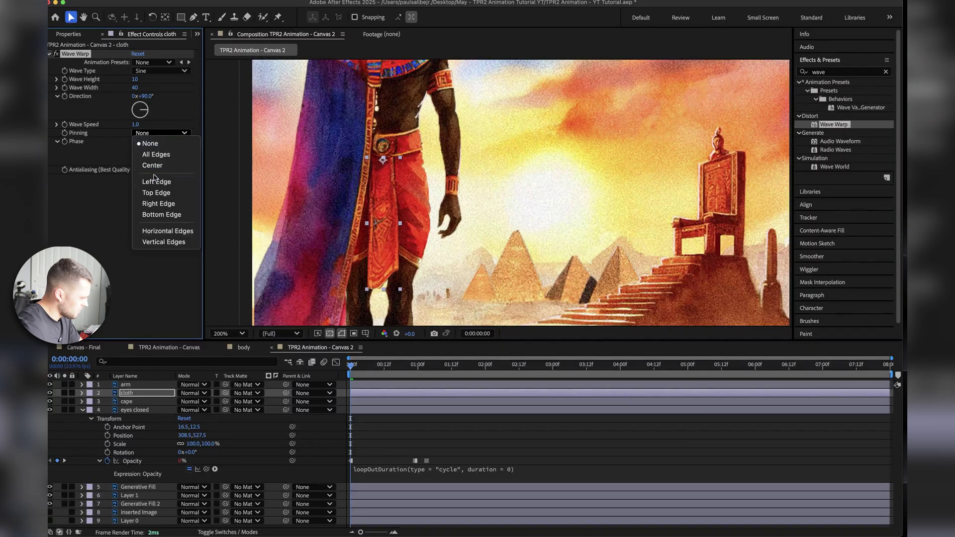
click(155, 193)
drag(144, 106, 139, 127)
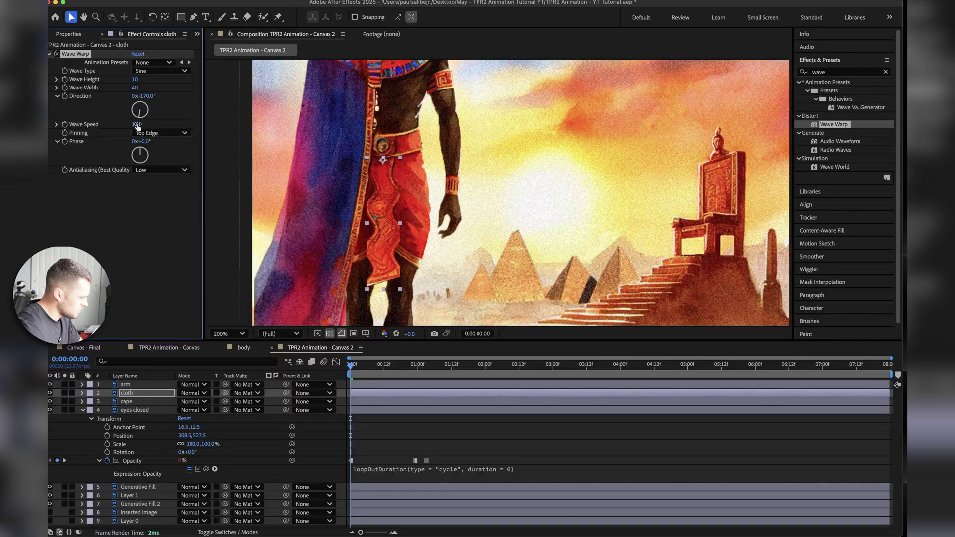
Step: Set the cloth wave's height to 2, width 100 and speed 0.5
click(134, 79)
text(2)
key(Return)
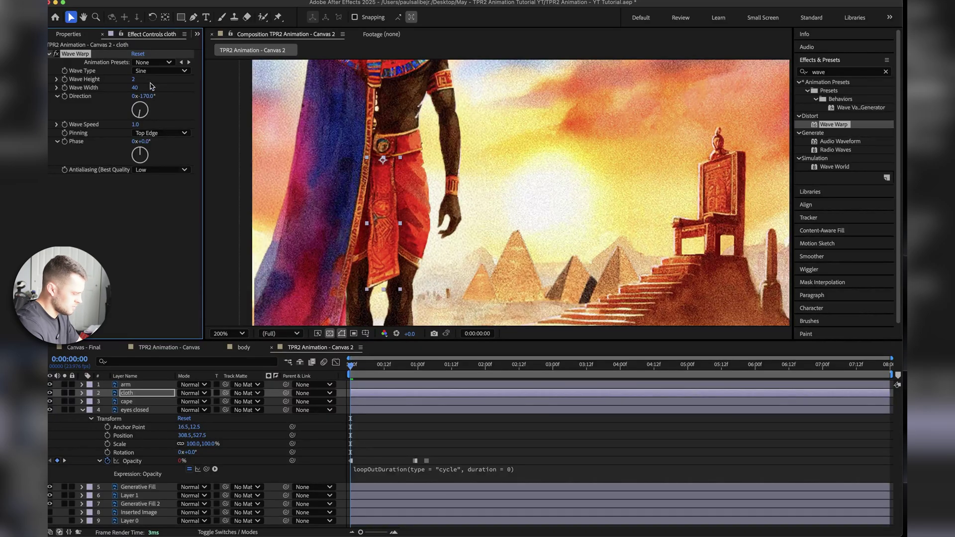
click(135, 90)
text(100)
key(Return)
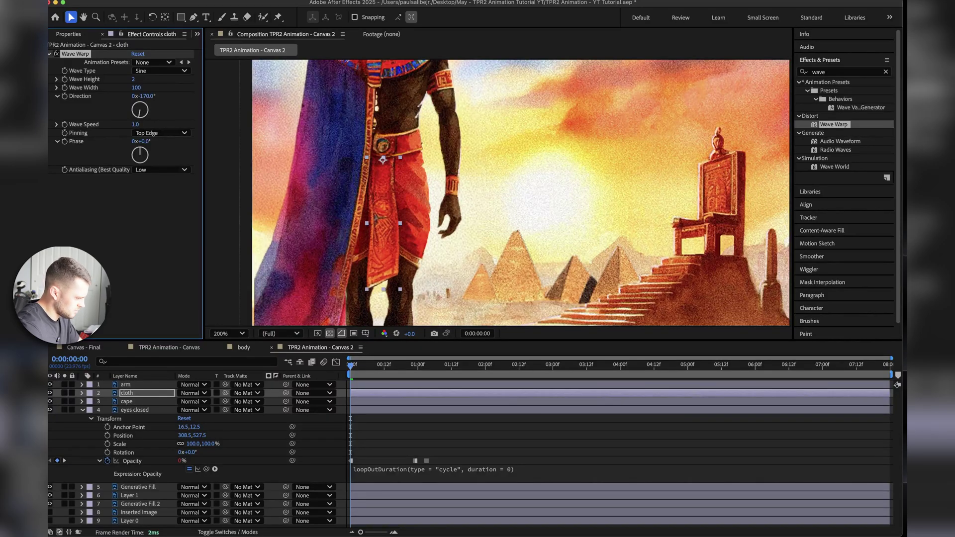
key(space)
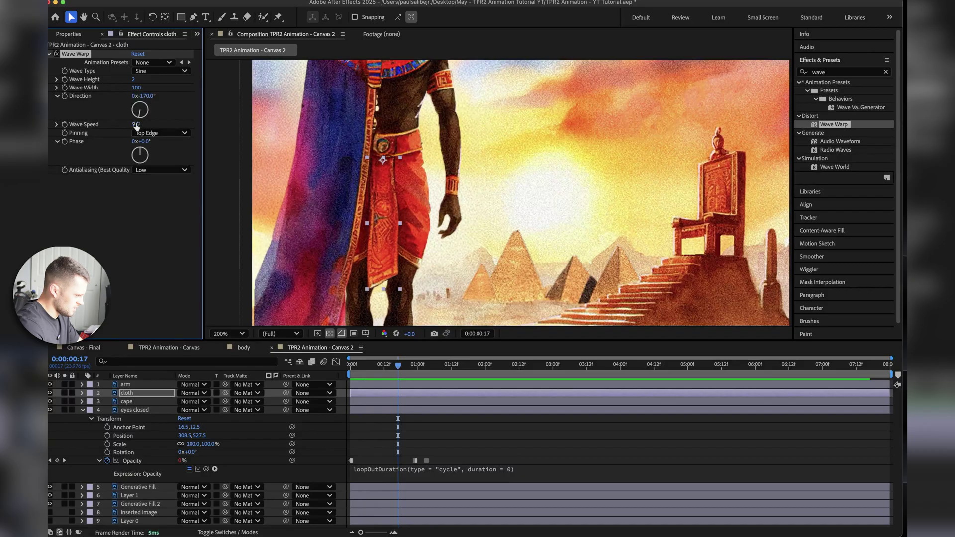
key(Return)
Step: Preview the swaying cloth animation
key(space)
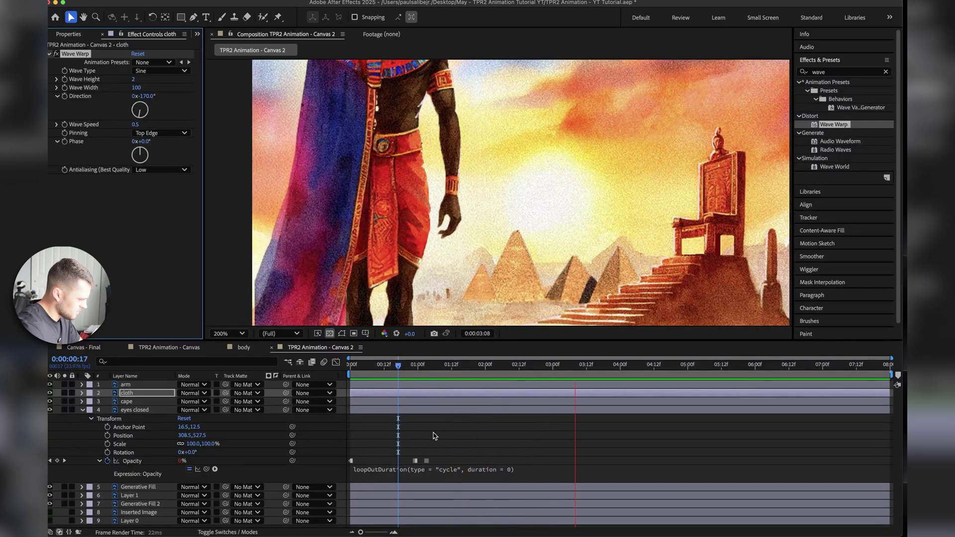
key(space)
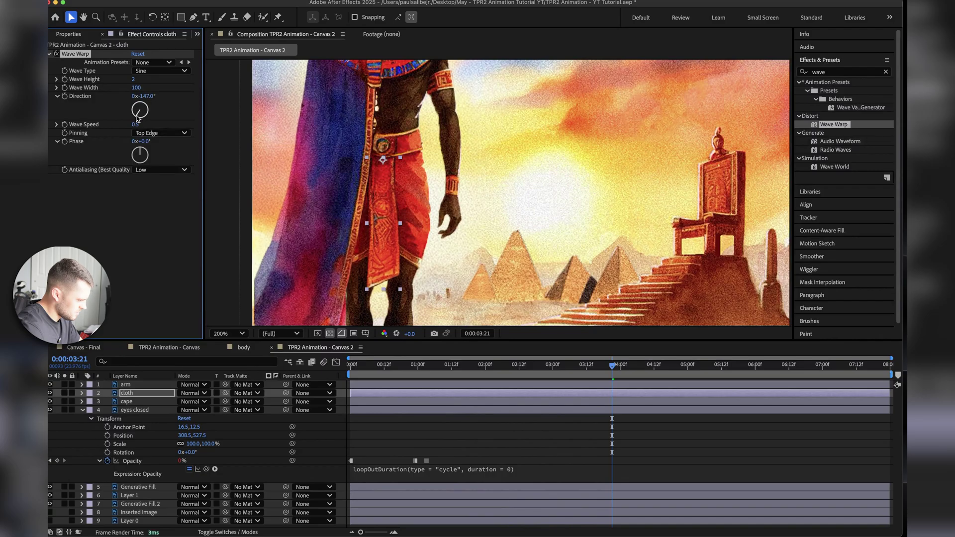
key(space)
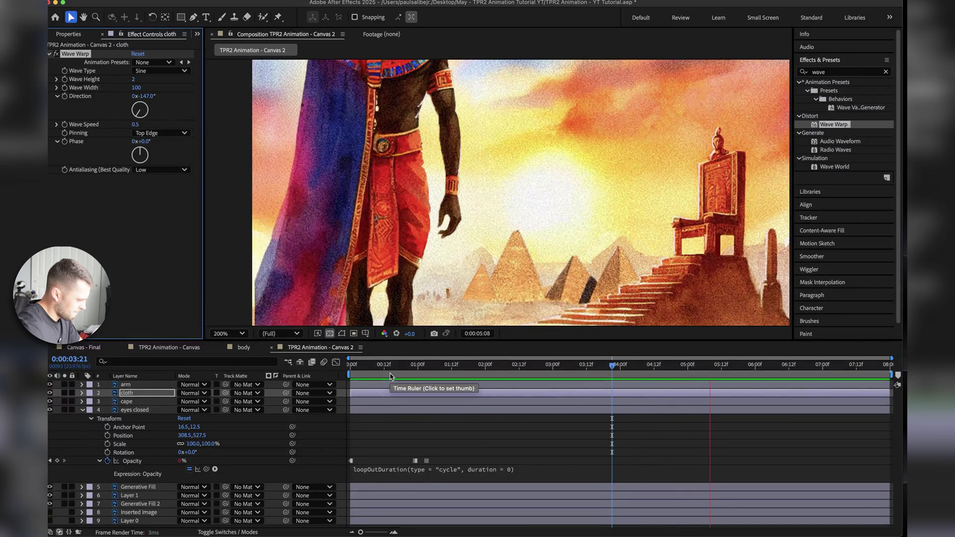
key(space)
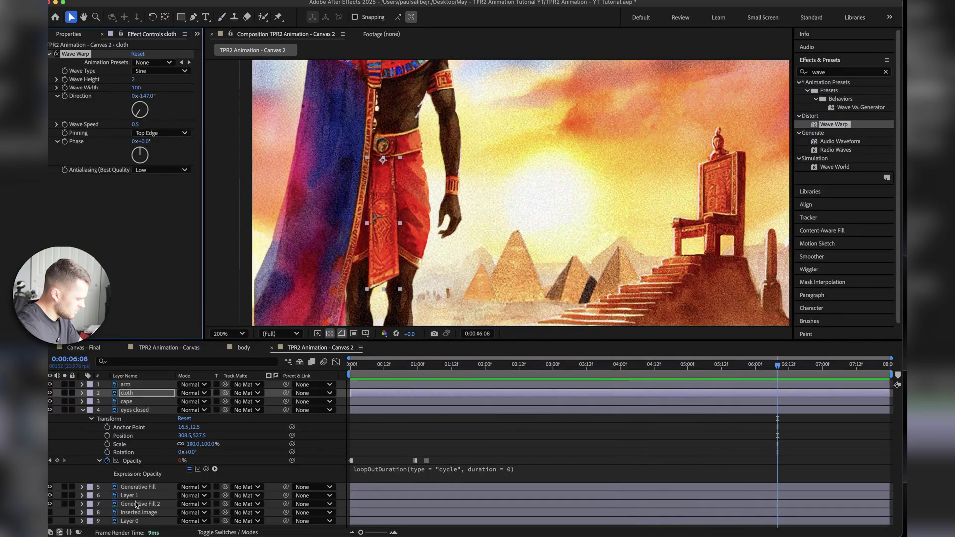
Step: Move the arm layer's anchor point up to the shoulder
click(130, 385)
key(y)
scroll(461, 237, up, 3)
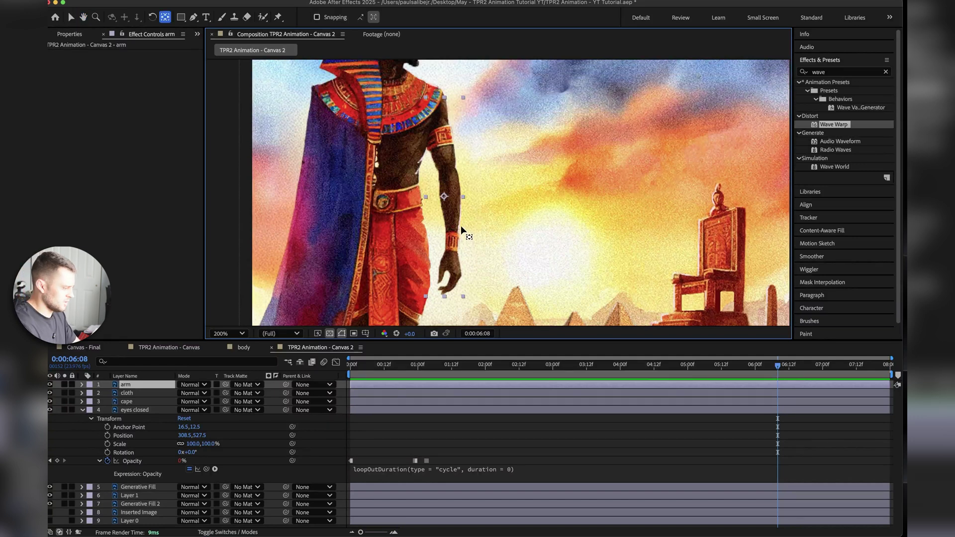
drag(444, 196, 441, 112)
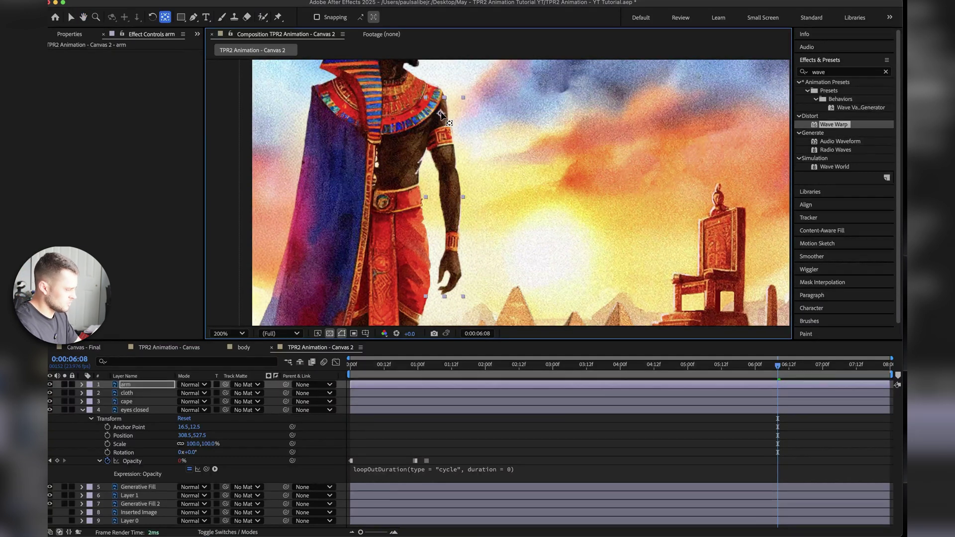
key(Home)
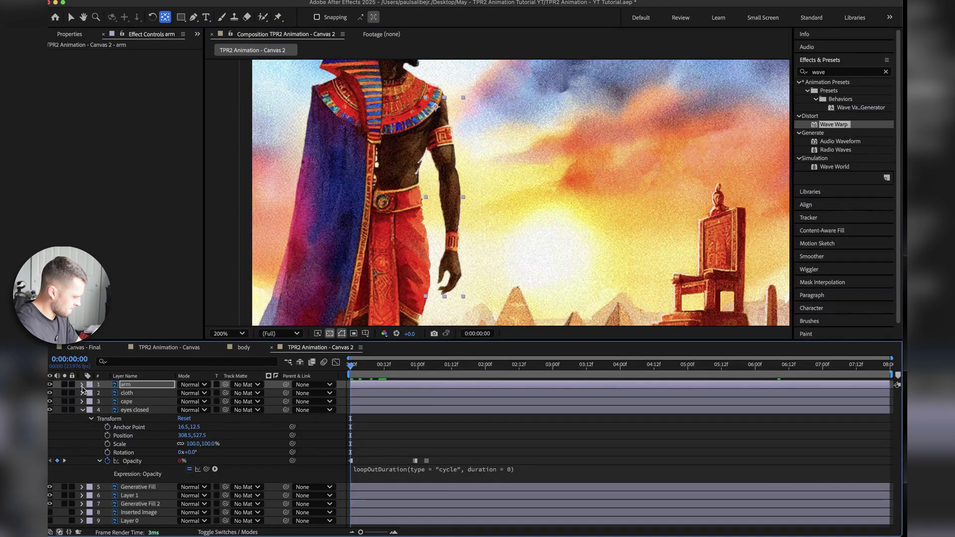
Step: Keyframe the arm's Rotation at 2.2° at 0 s, -3.2° at 2 s and 2.2° at 4 s
click(82, 385)
click(91, 394)
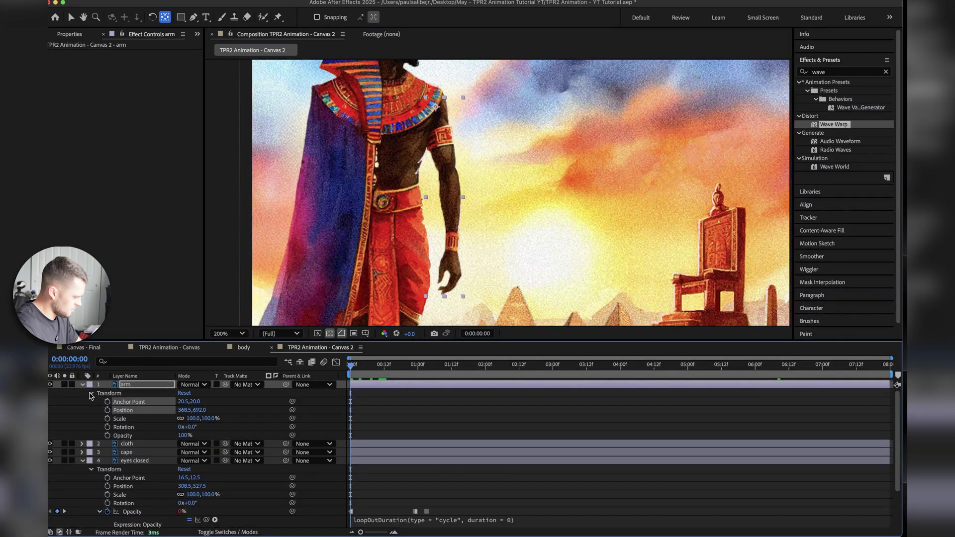
click(108, 427)
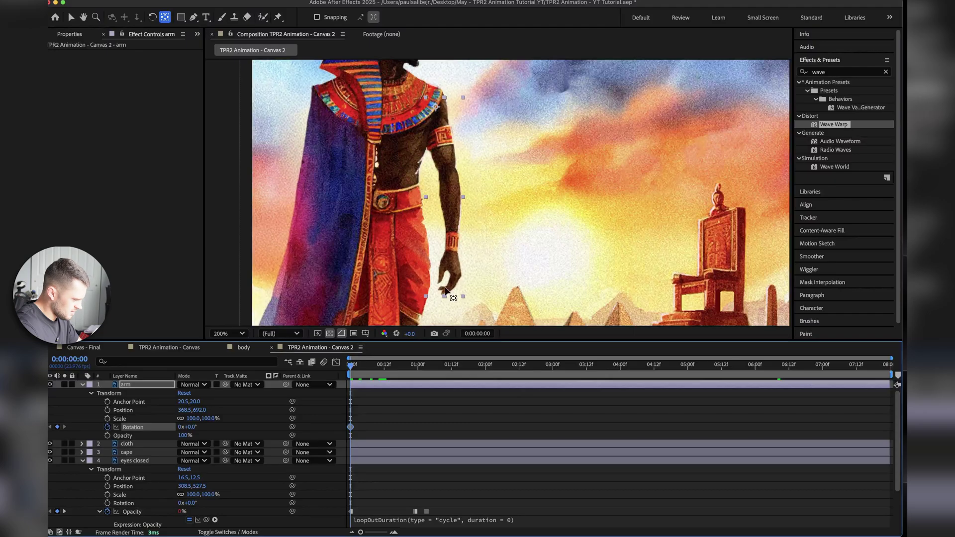
key(w)
drag(450, 271, 448, 271)
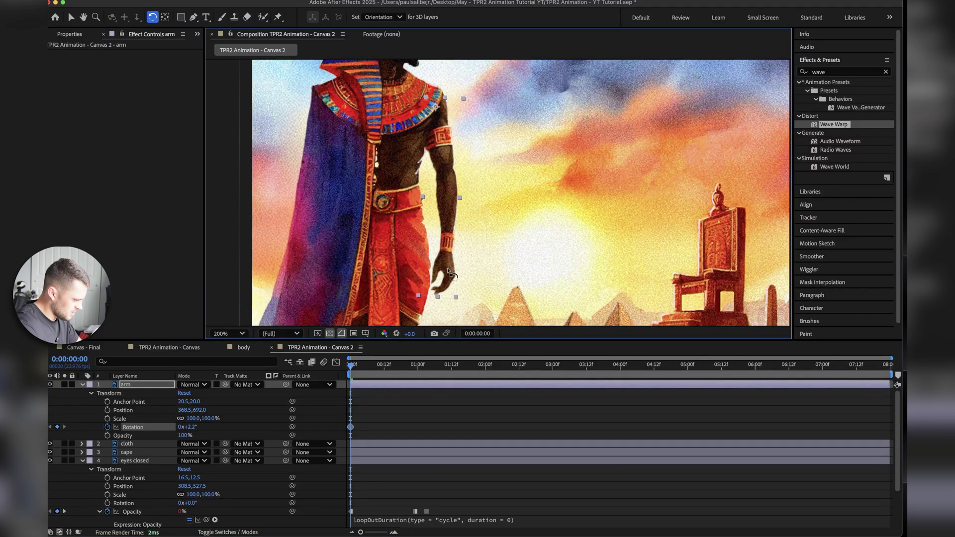
drag(462, 375, 486, 371)
drag(450, 283, 472, 287)
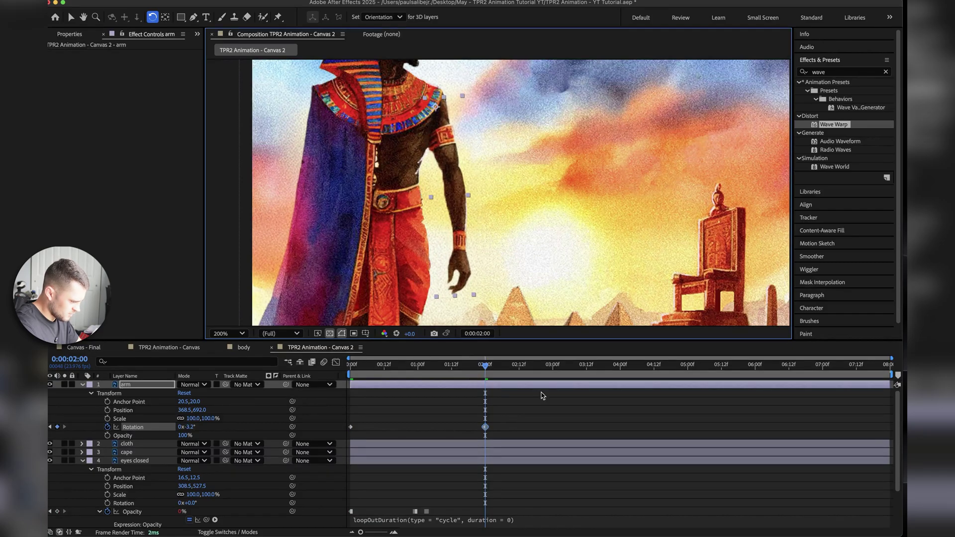
click(621, 370)
key(ctrl+v)
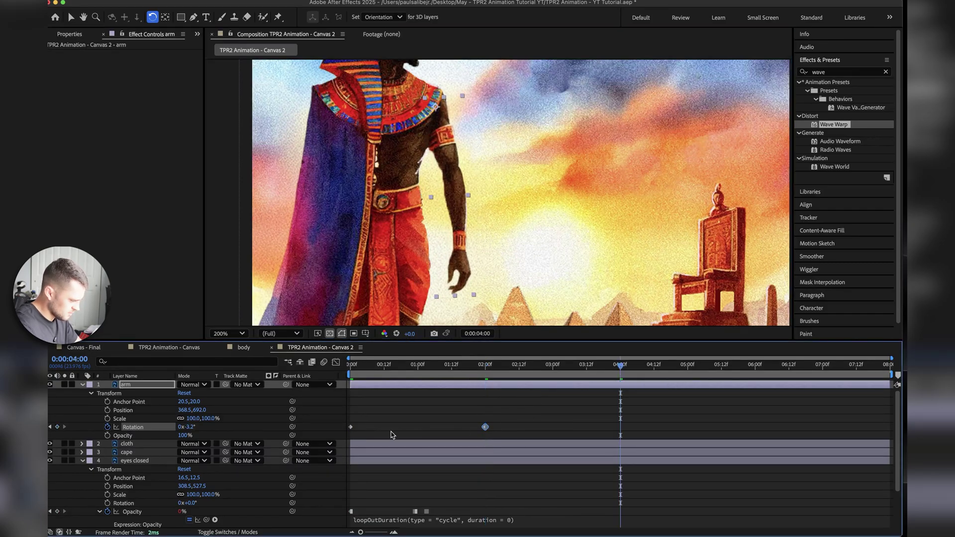
Step: Apply Easy Ease to all three rotation keyframes
drag(635, 424, 350, 430)
right_click(350, 429)
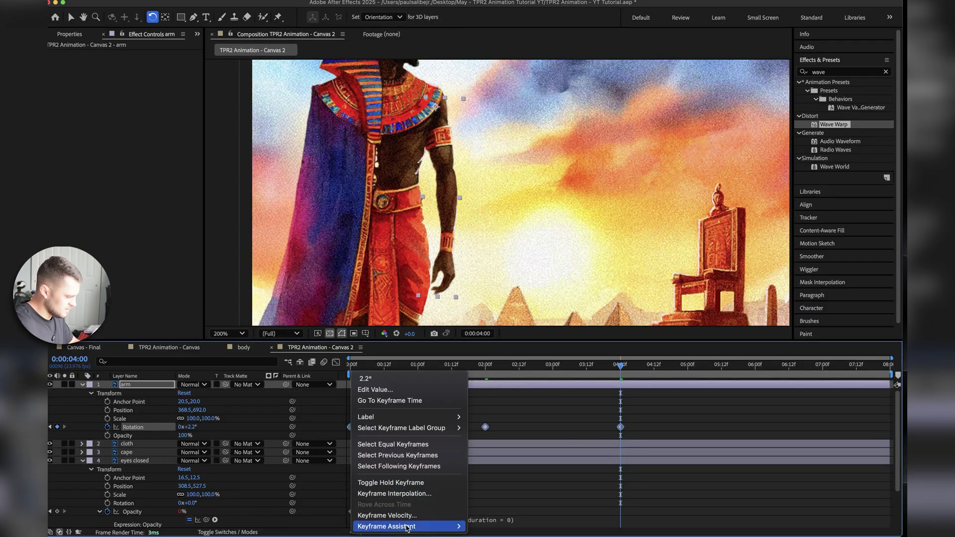
mouse_move(408, 526)
click(489, 417)
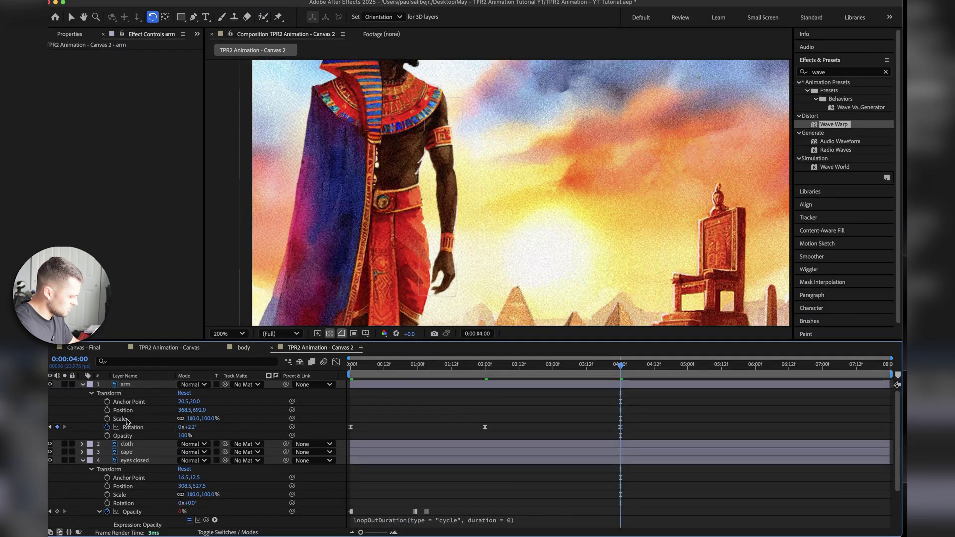
Step: Add a loopOutDuration("cycle") expression to the arm's Rotation
alt+click(107, 426)
click(215, 436)
mouse_move(243, 482)
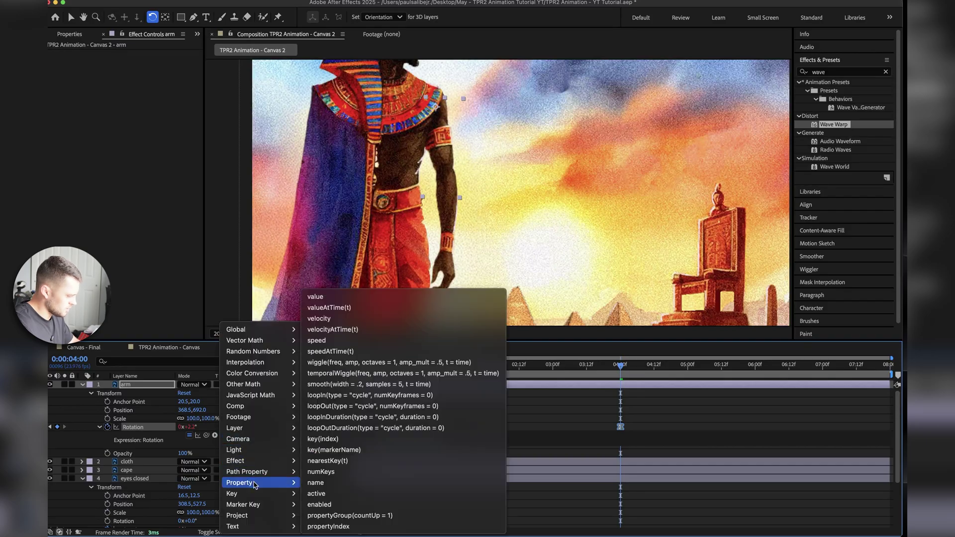
click(374, 424)
key(Home)
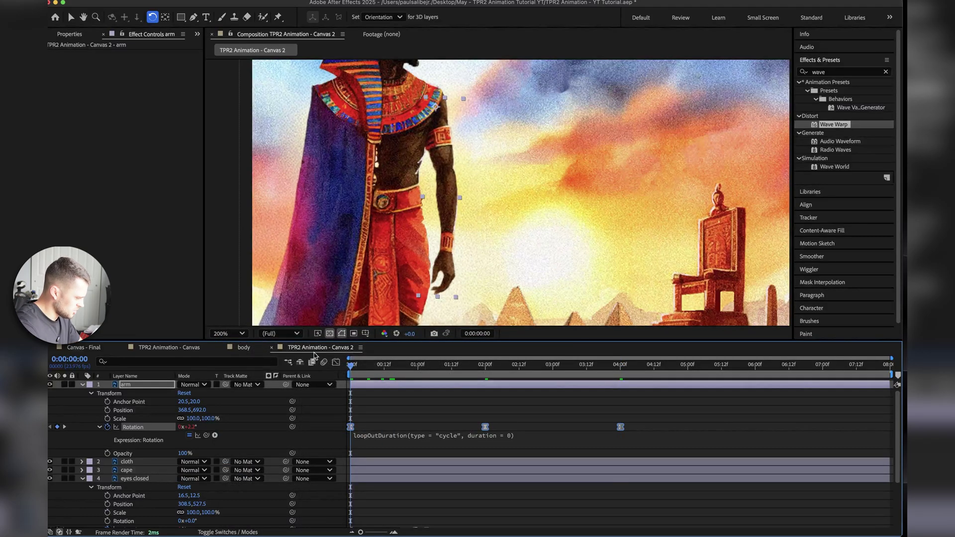
Step: Set the viewer magnification to 50% and select the body layer
click(243, 334)
click(234, 149)
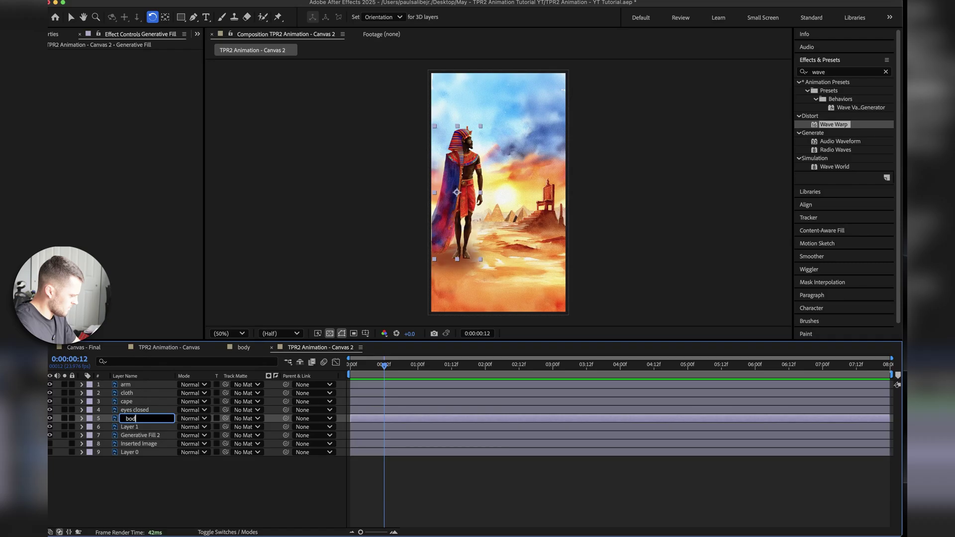
click(127, 418)
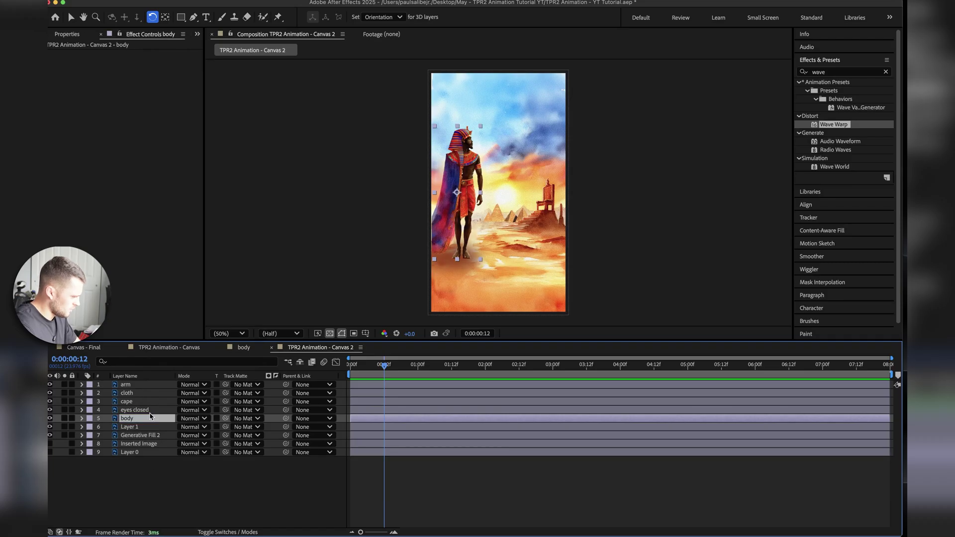
Step: Pre-compose the arm, cloth, cape, eyes closed and body layers into a comp named BODY
click(50, 427)
click(50, 427)
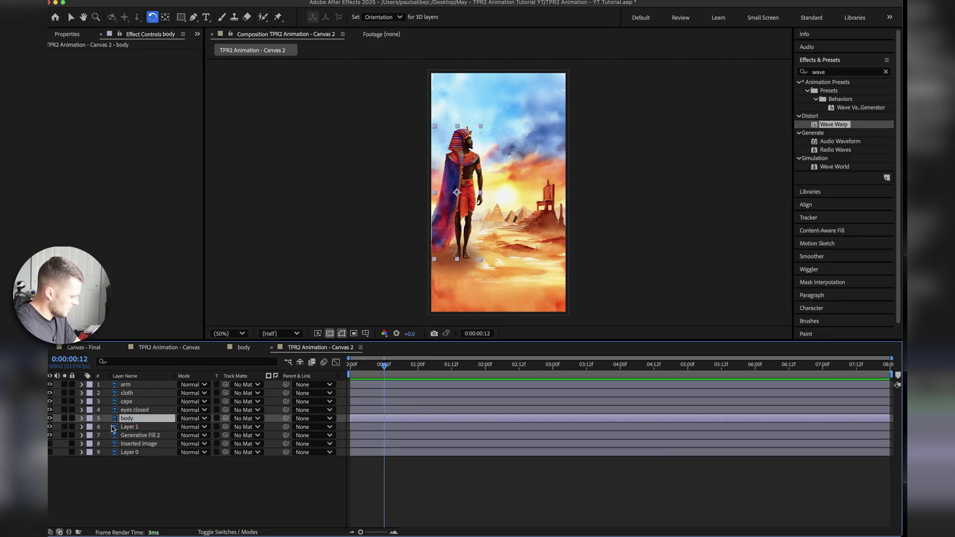
shift+click(149, 387)
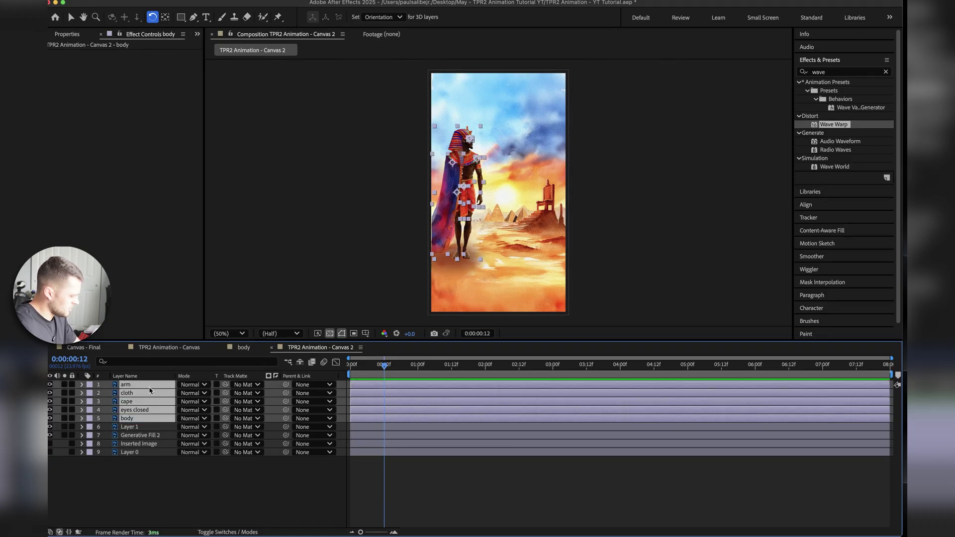
right_click(150, 388)
click(180, 467)
text(BODY)
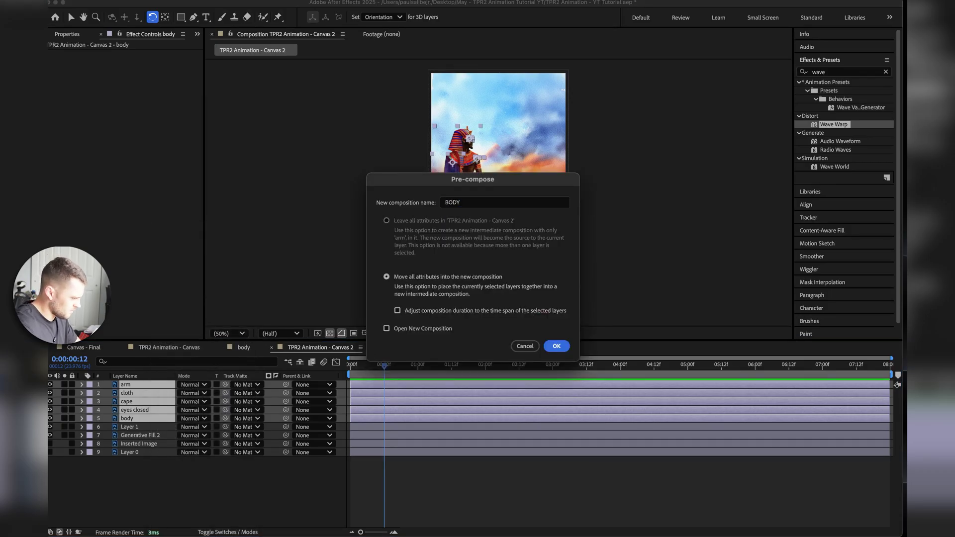
key(Return)
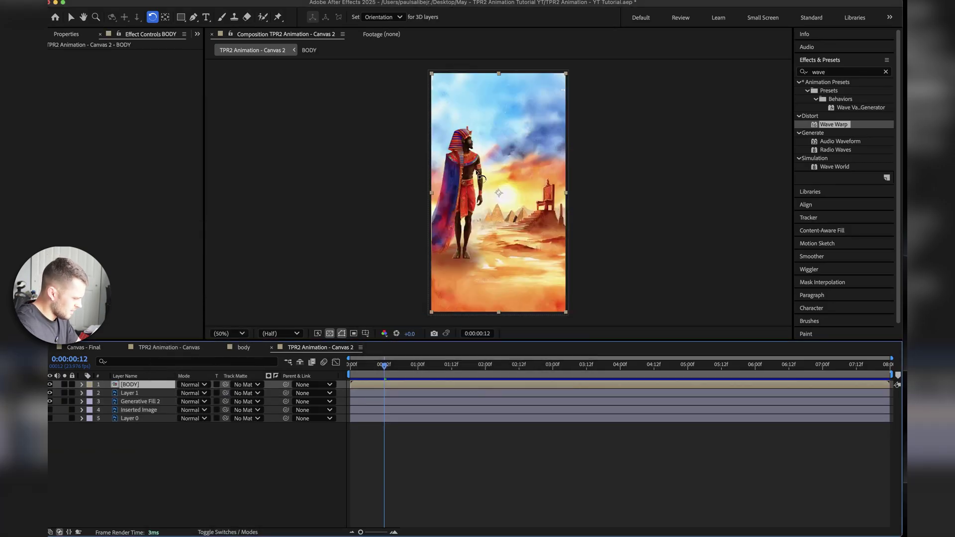
Step: Return to the start and expand the BODY layer's Transform properties
key(slash)
key(v)
key(Home)
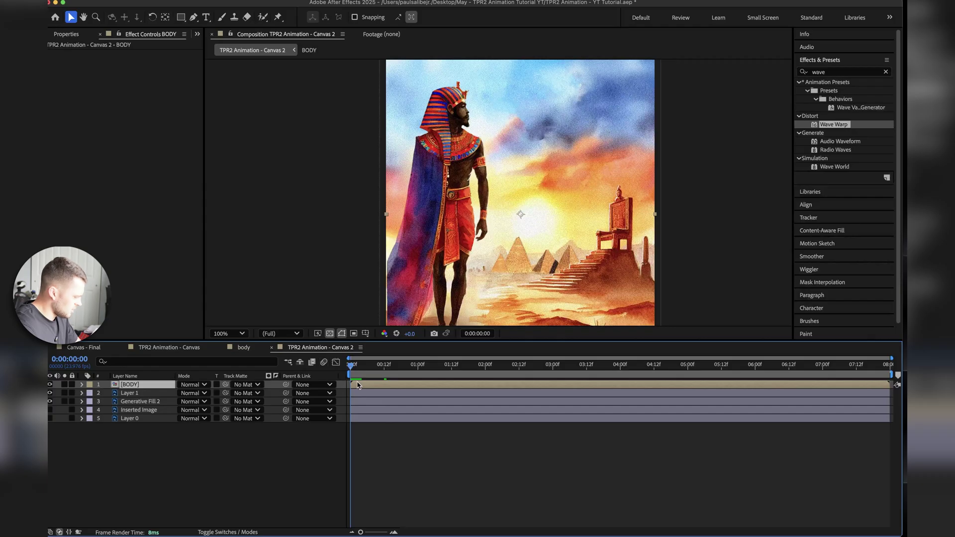
click(82, 384)
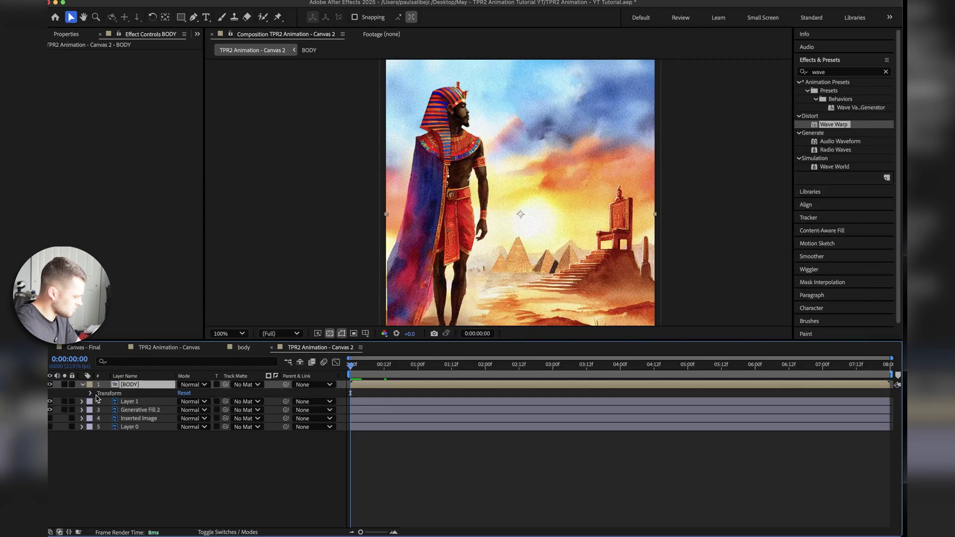
click(91, 393)
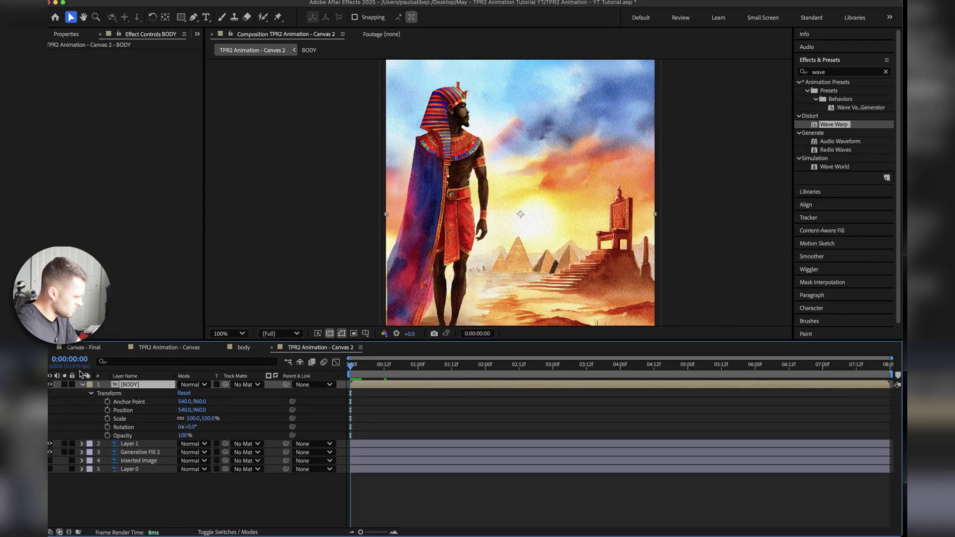
Step: Place puppet pins on the figure's body, cape edge, headdress and chest collar
click(92, 394)
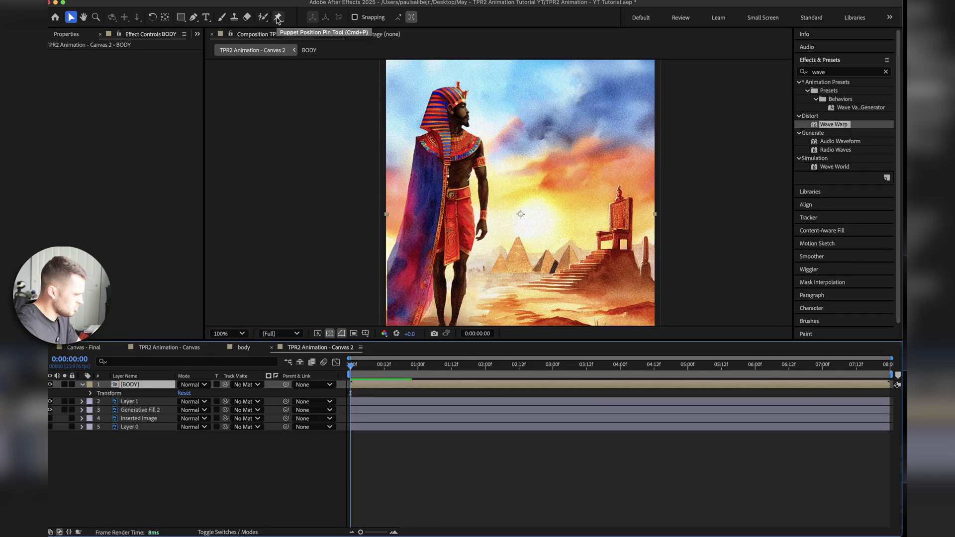
click(277, 18)
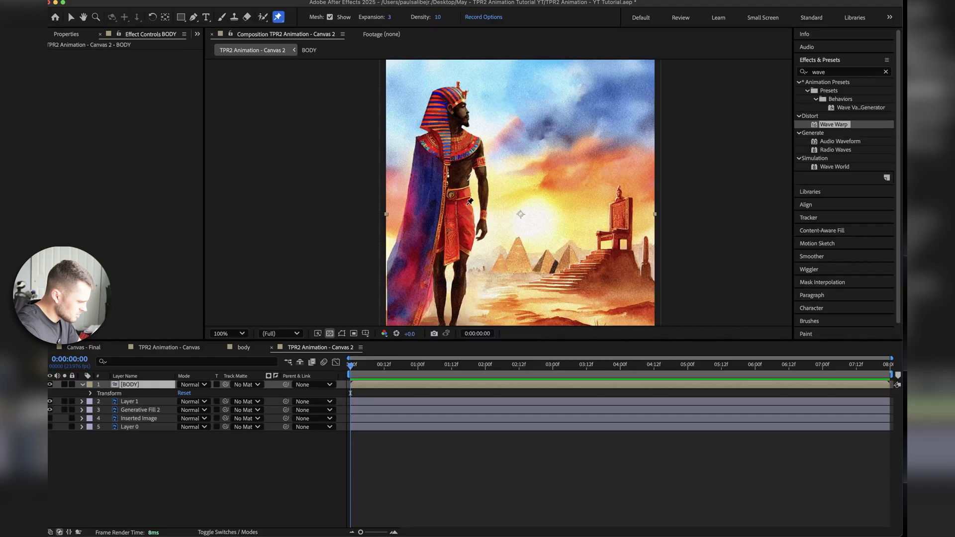
click(466, 205)
click(436, 206)
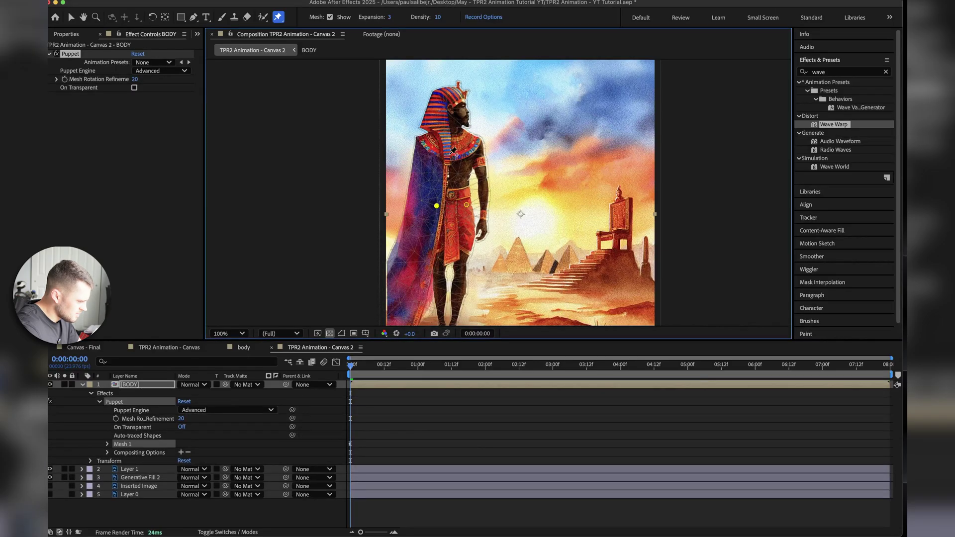
click(451, 105)
click(453, 150)
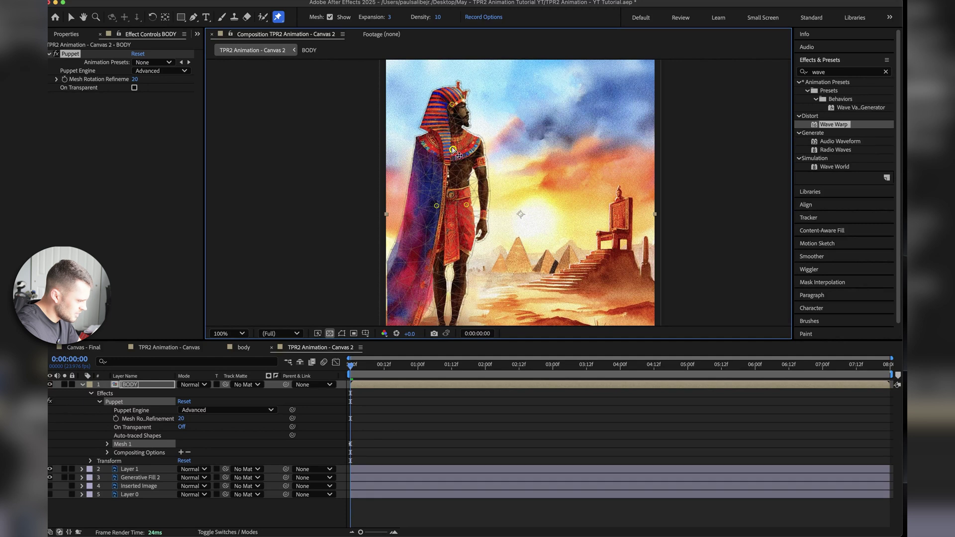
drag(454, 149, 453, 152)
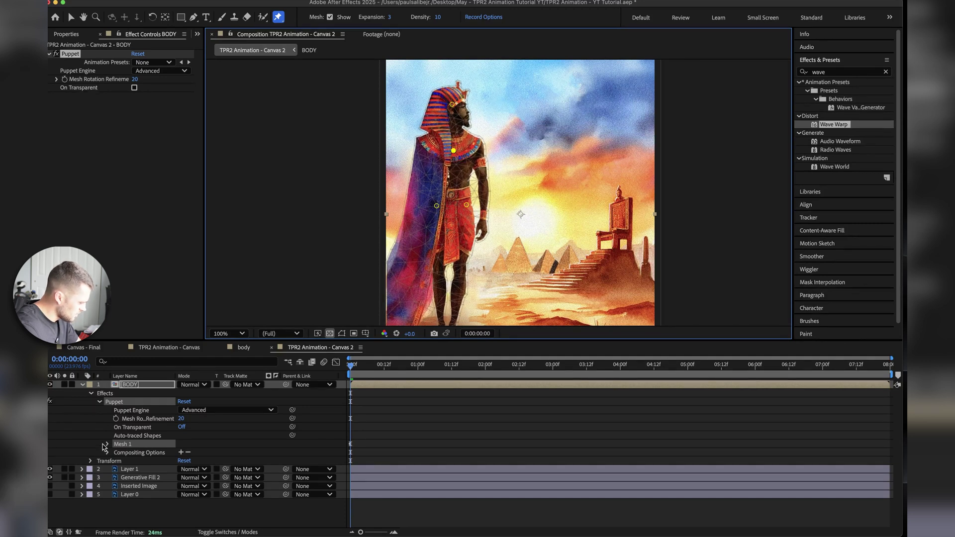
Step: At 4 seconds, add a neck pin and lift Puppet Pin 4 slightly
click(107, 444)
click(116, 469)
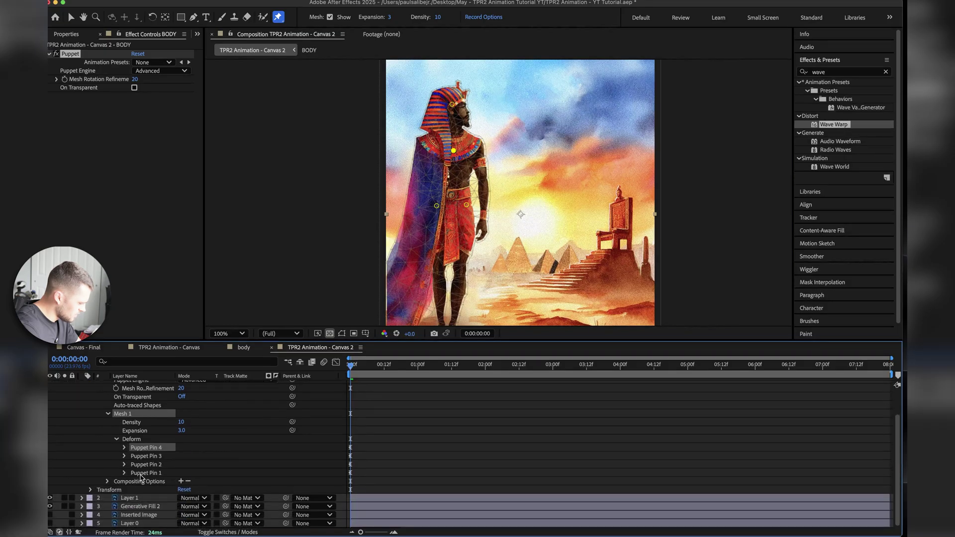
click(124, 448)
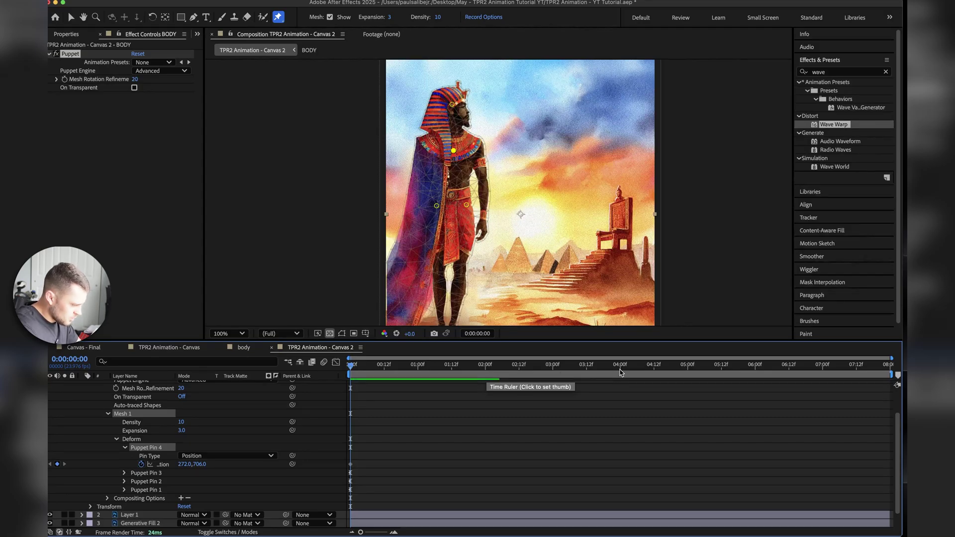
click(620, 372)
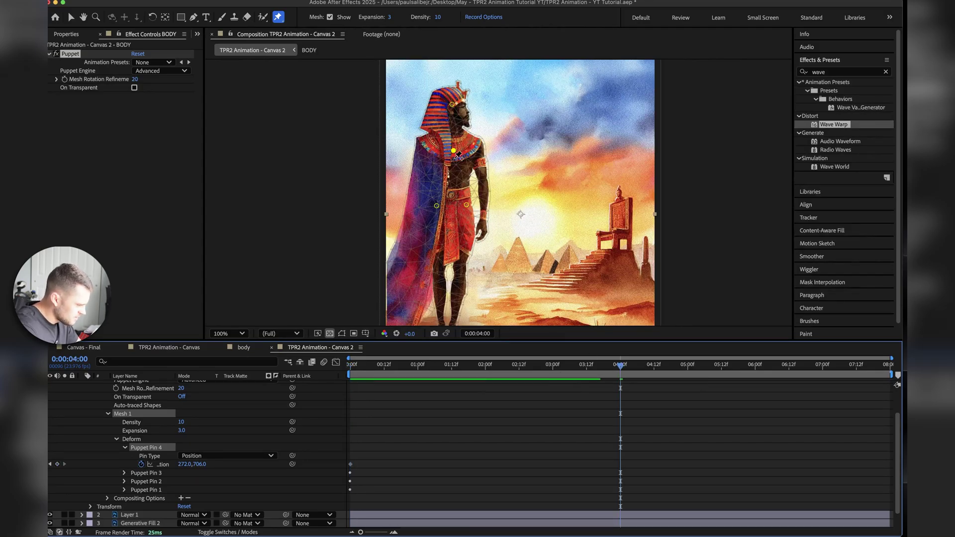
click(454, 155)
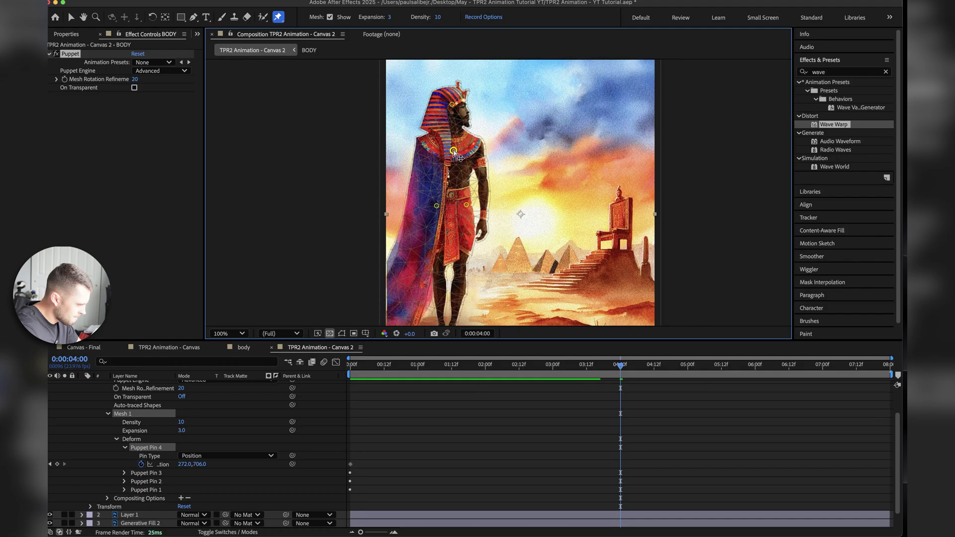
drag(454, 151, 454, 149)
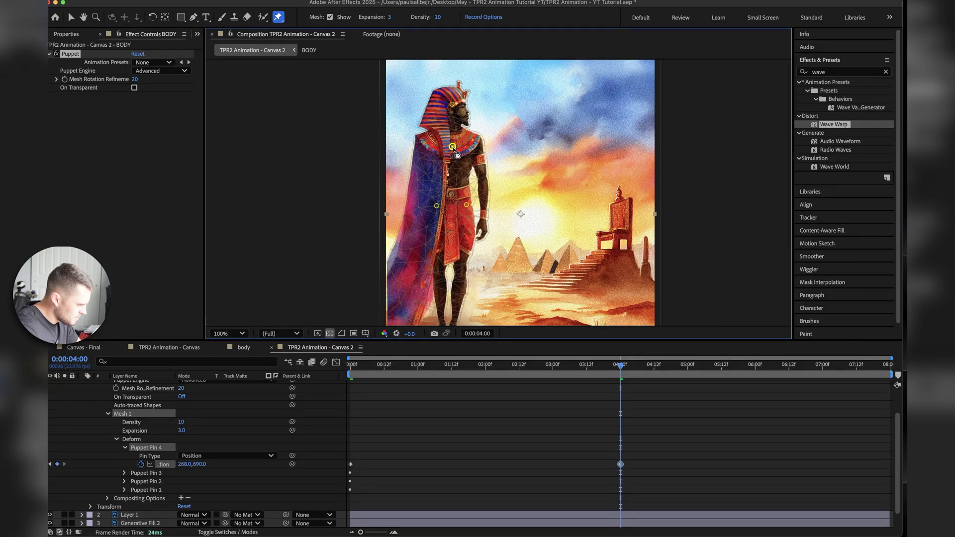
key(super+z)
click(453, 127)
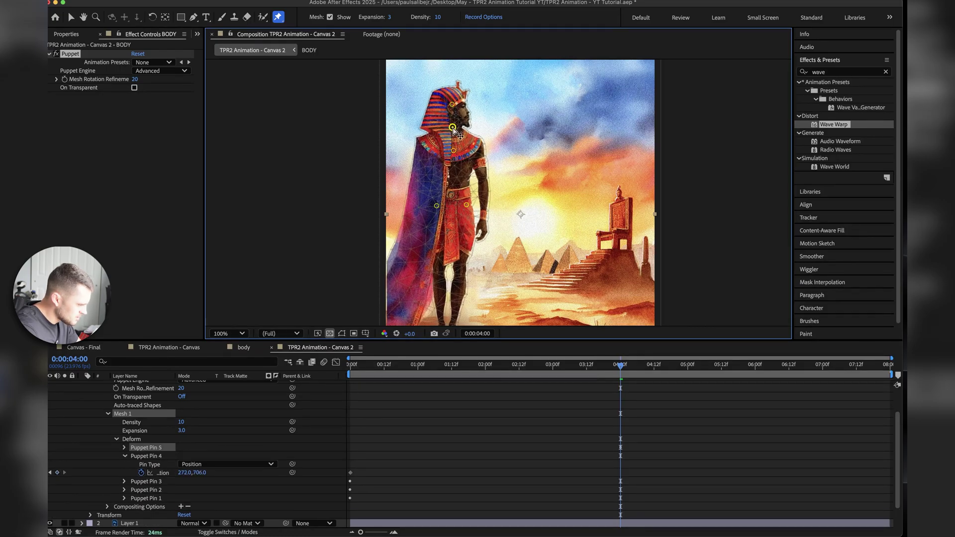
drag(455, 151, 454, 151)
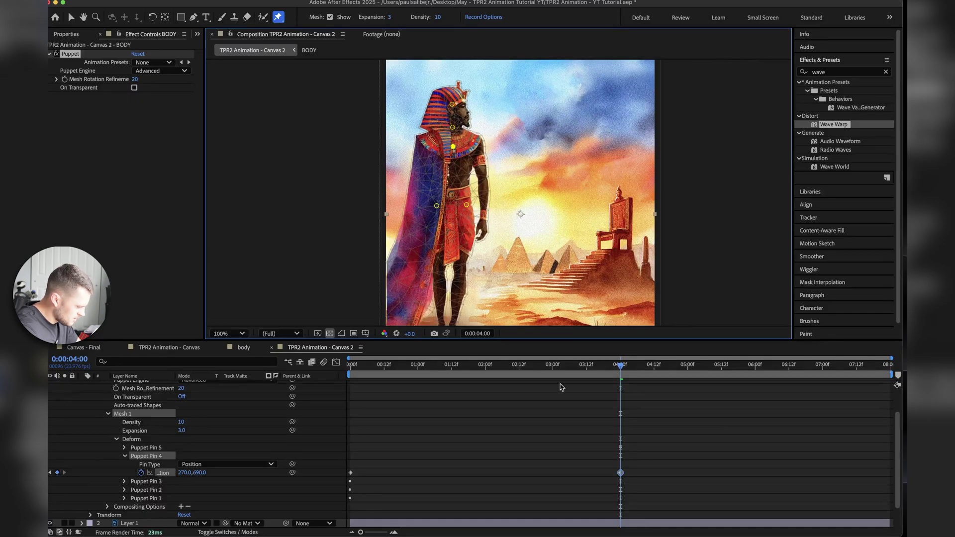
Step: Copy Pin 4's starting position to a keyframe at 7:23
click(350, 473)
key(ctrl+c)
drag(868, 366, 898, 369)
key(ctrl+v)
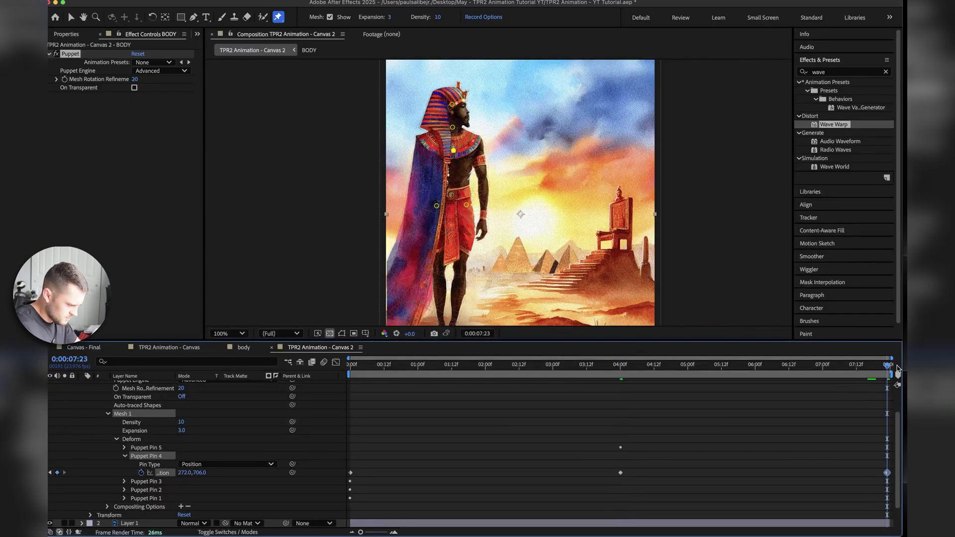
Step: Apply Easy Ease to all three pin position keyframes
drag(635, 473, 347, 478)
right_click(350, 472)
mouse_move(380, 526)
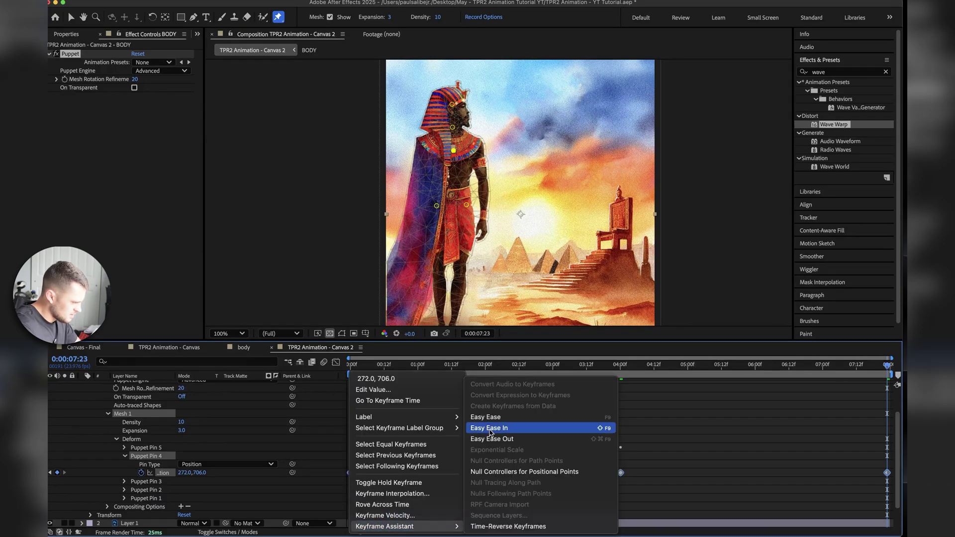
click(490, 417)
Step: Fit the comp in the viewer and preview the breathing animation from the start
drag(360, 372, 350, 372)
click(242, 333)
click(229, 135)
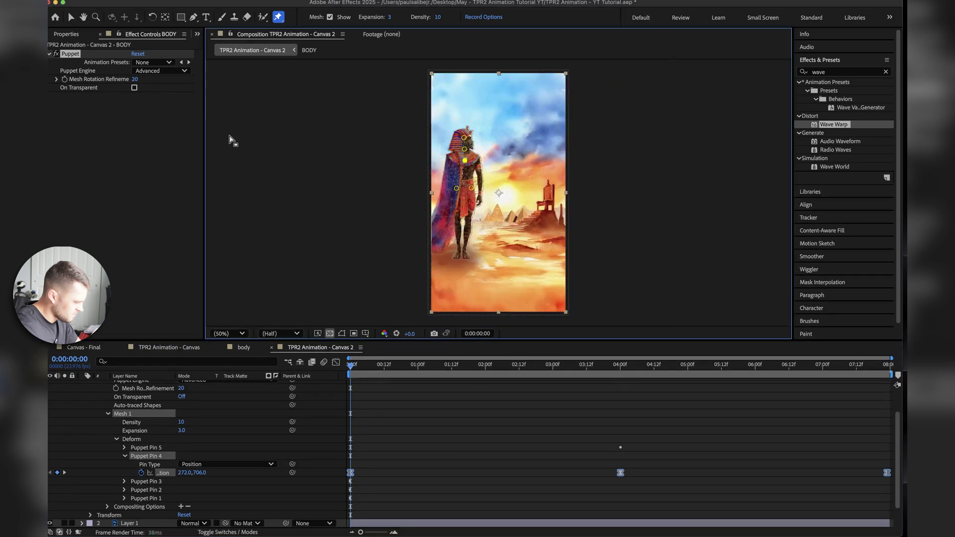
drag(402, 340, 402, 412)
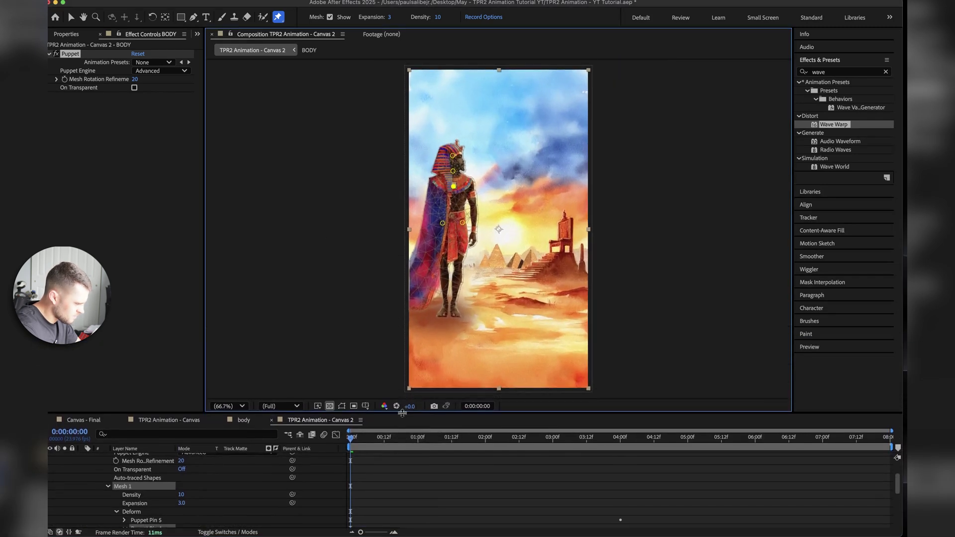
key(space)
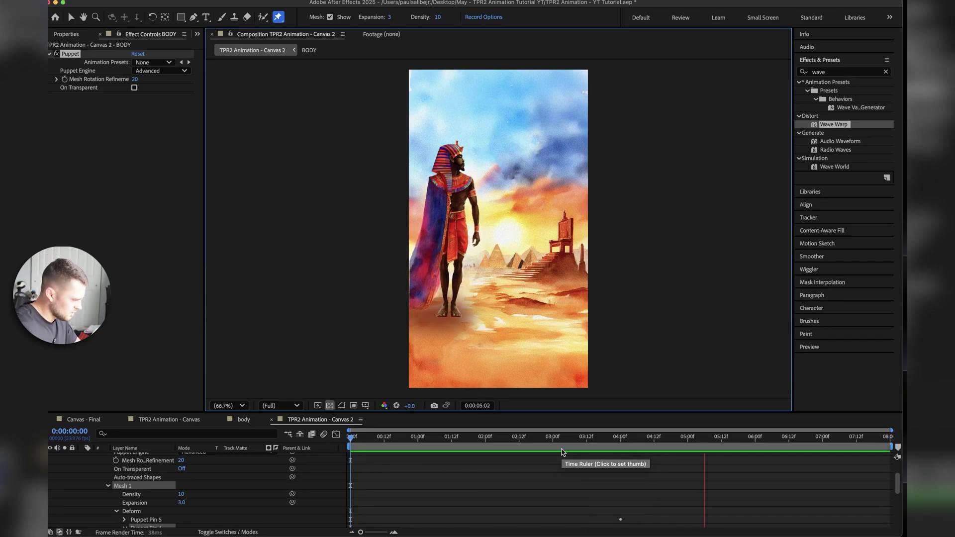
key(space)
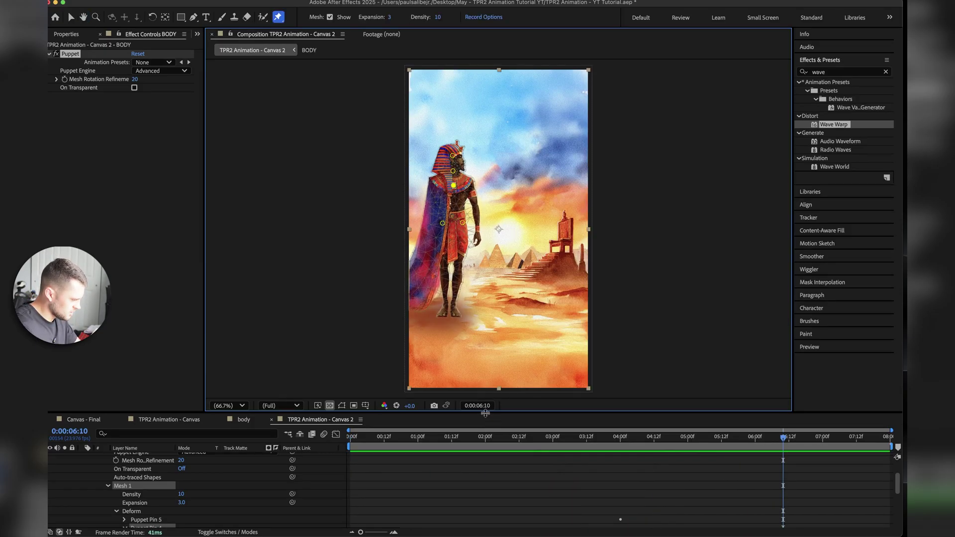
drag(485, 413, 485, 317)
key(Home)
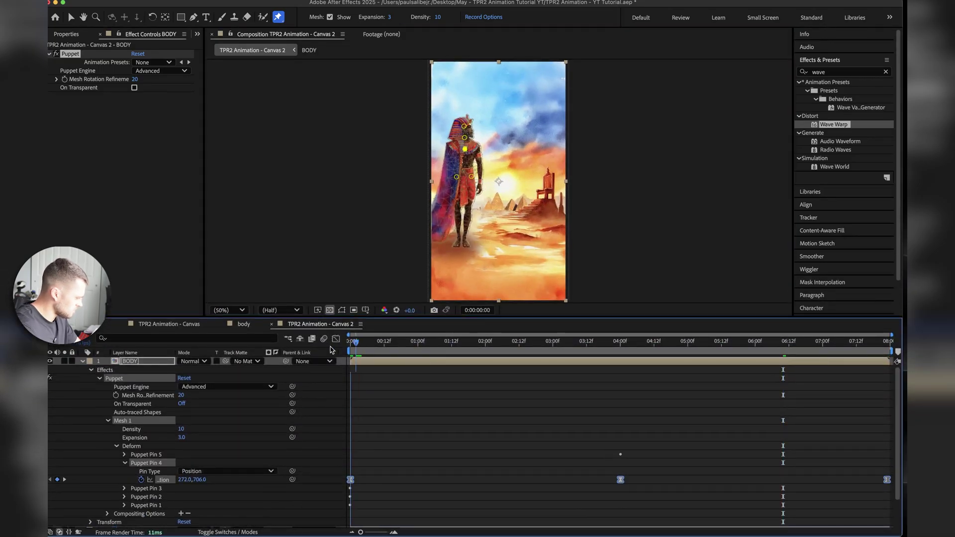
Step: Paste the sand storm overlay into the Canvas 2 composition and preview it
key(u)
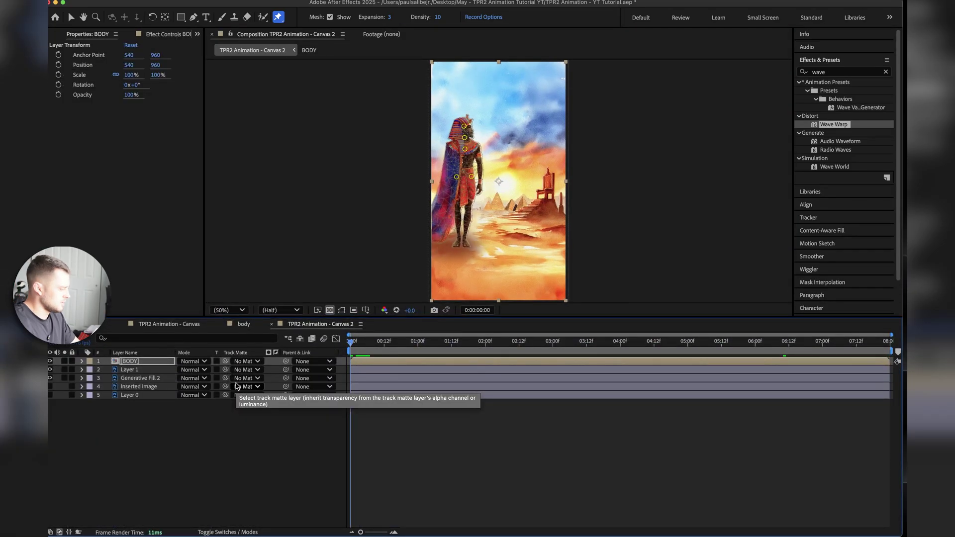
click(169, 324)
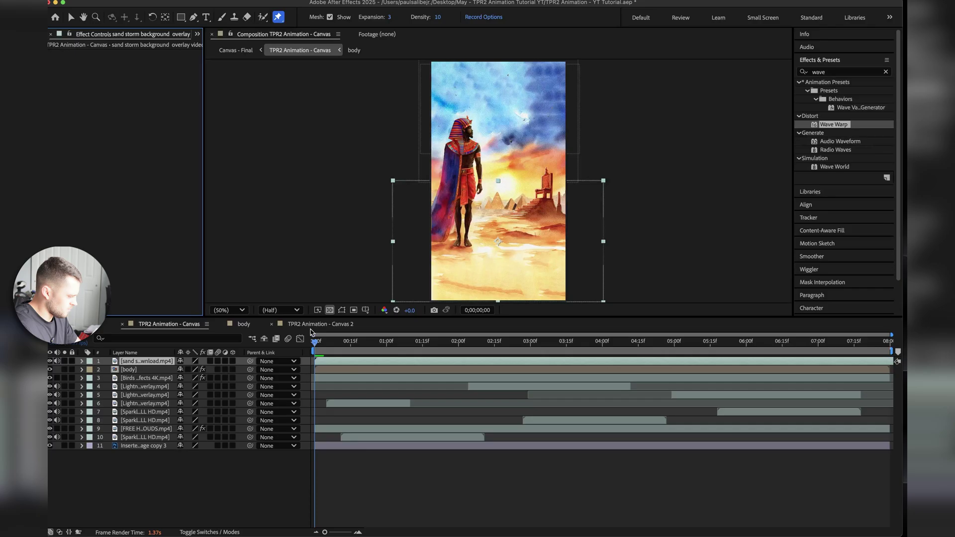
click(307, 324)
key(ctrl+v)
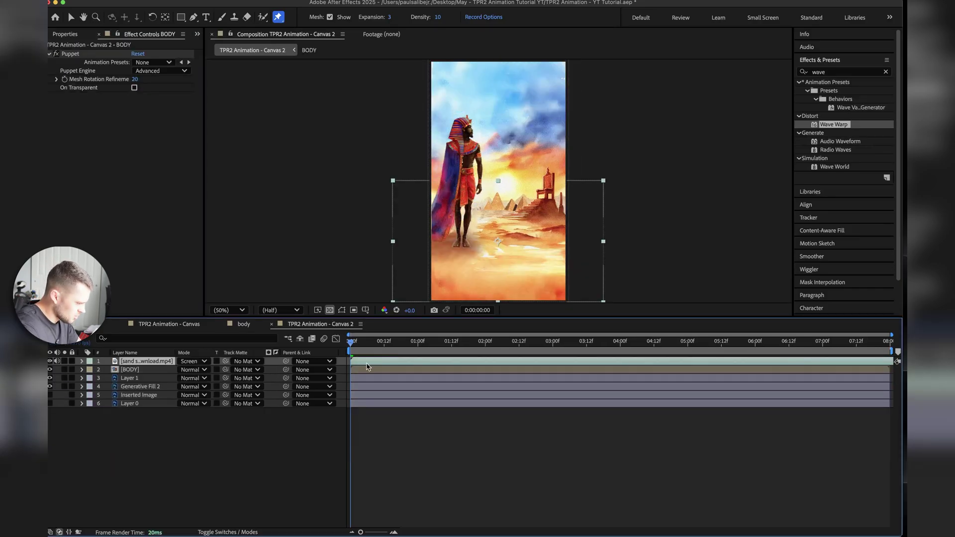
key(v)
key(space)
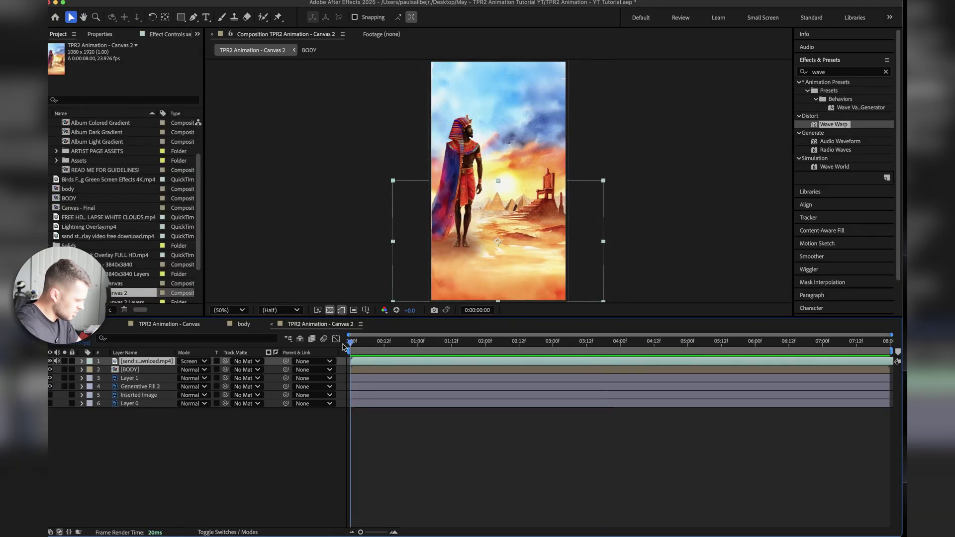
Step: Place the birds footage above Layer 1 and preview the birds in the scene
click(363, 378)
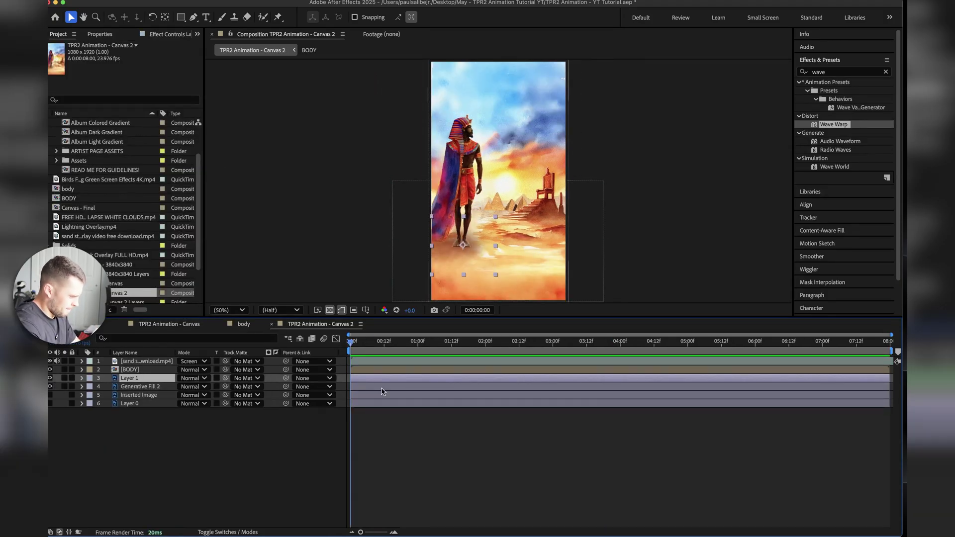
drag(383, 392, 383, 378)
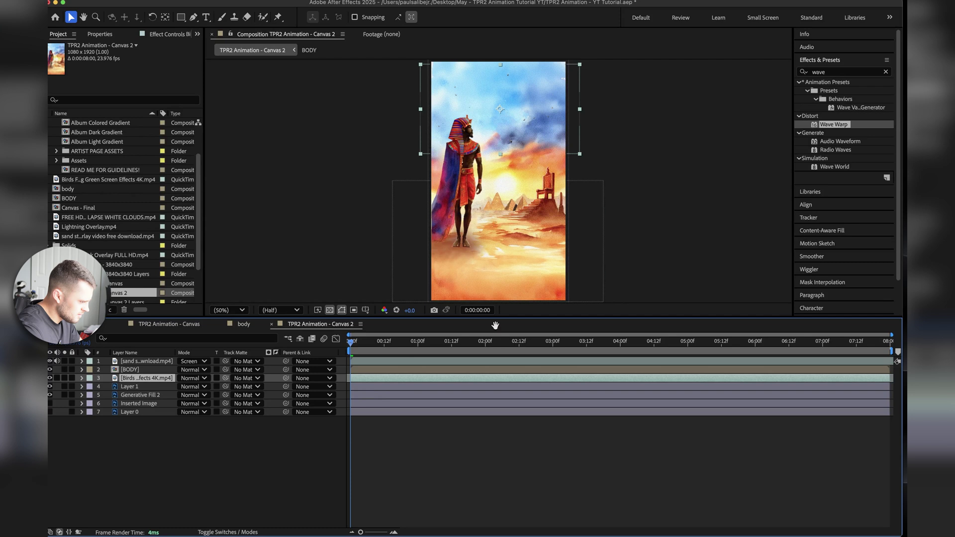
key(space)
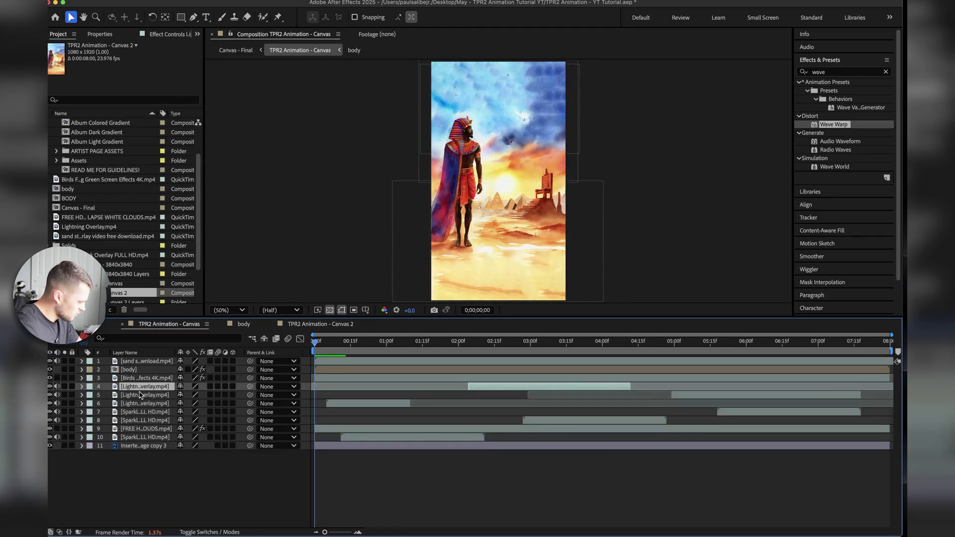
Step: Paste the copied lightning, sparkle and cloud overlays into Canvas 2 at frame 0, then preview
shift+click(145, 438)
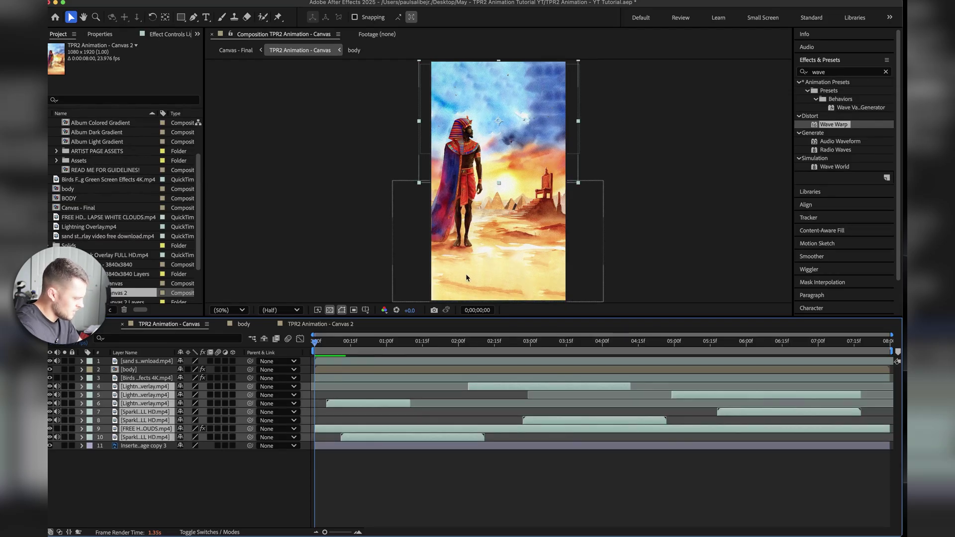
click(321, 323)
drag(366, 345, 319, 347)
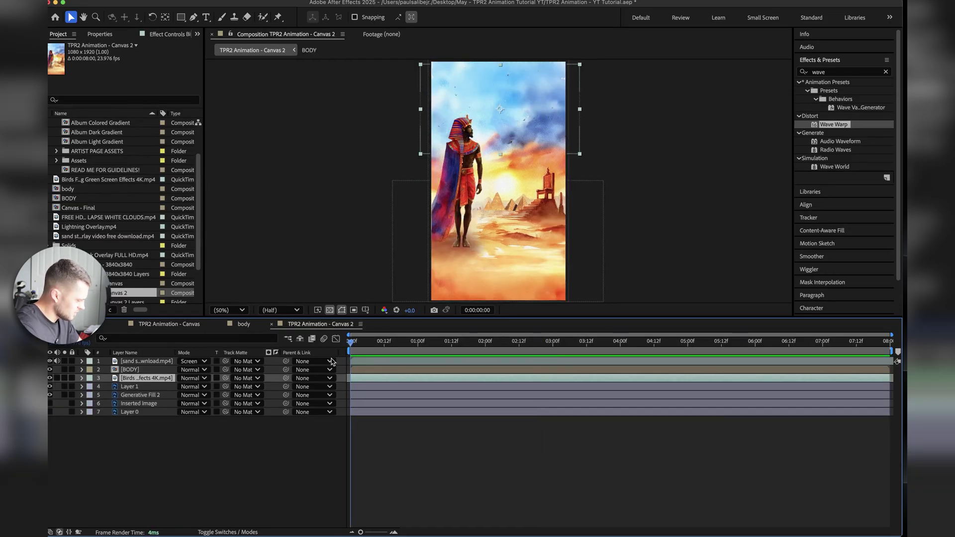
key(super+v)
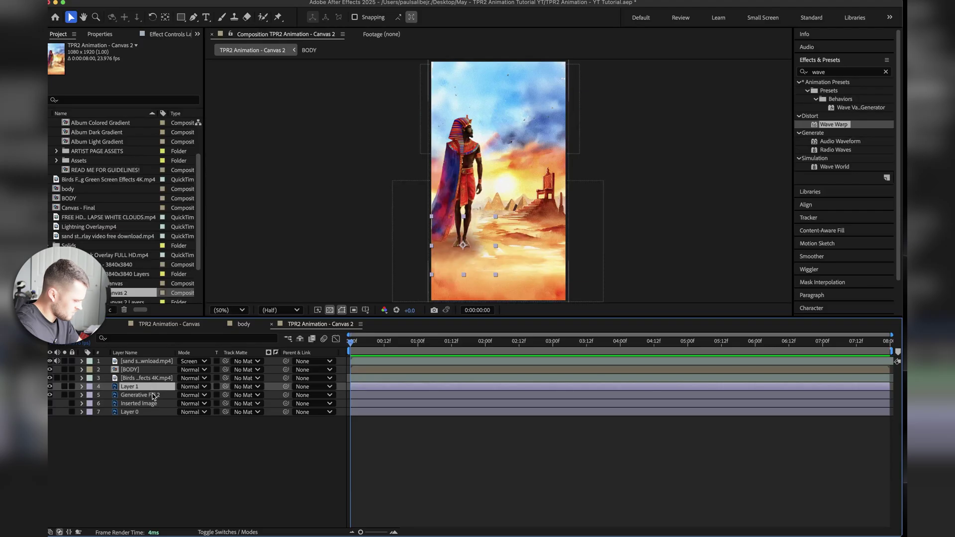
key(space)
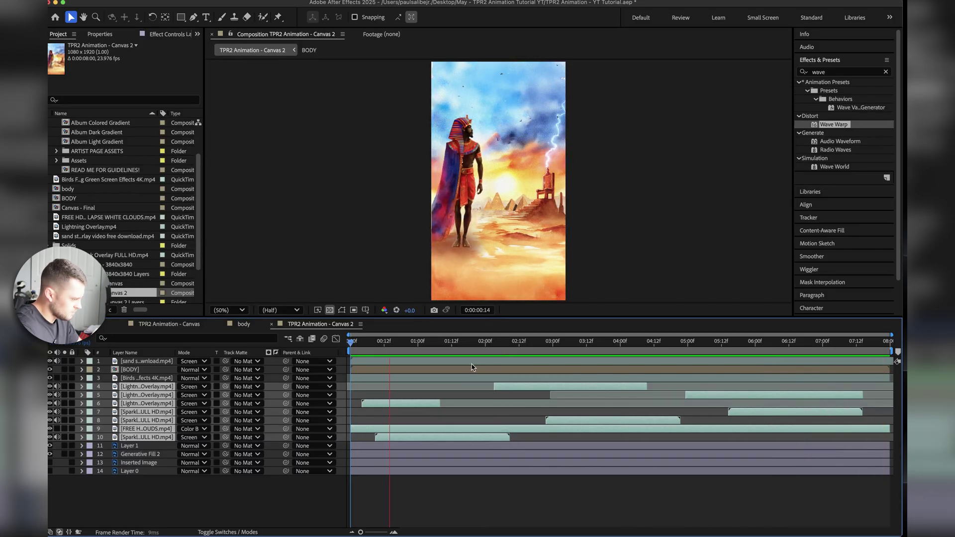
key(space)
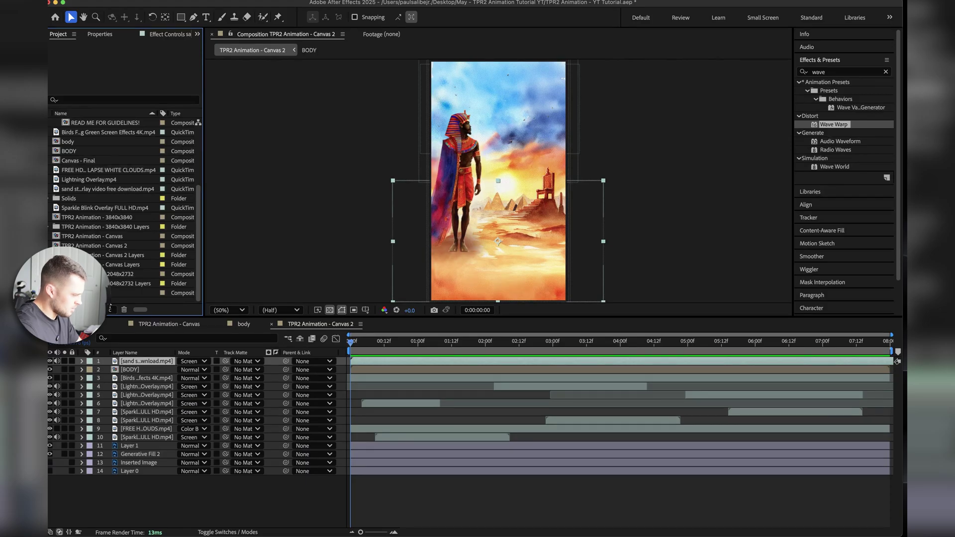
Step: Create the Canvas Final composition and nest TPR2 Animation - Canvas 2 inside it
key(super+n)
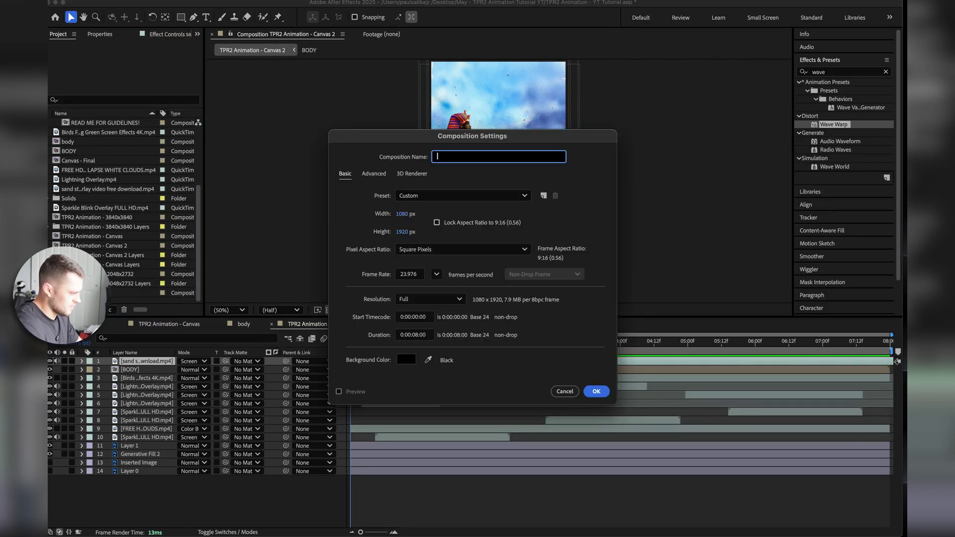
text(Canvas Final)
key(Return)
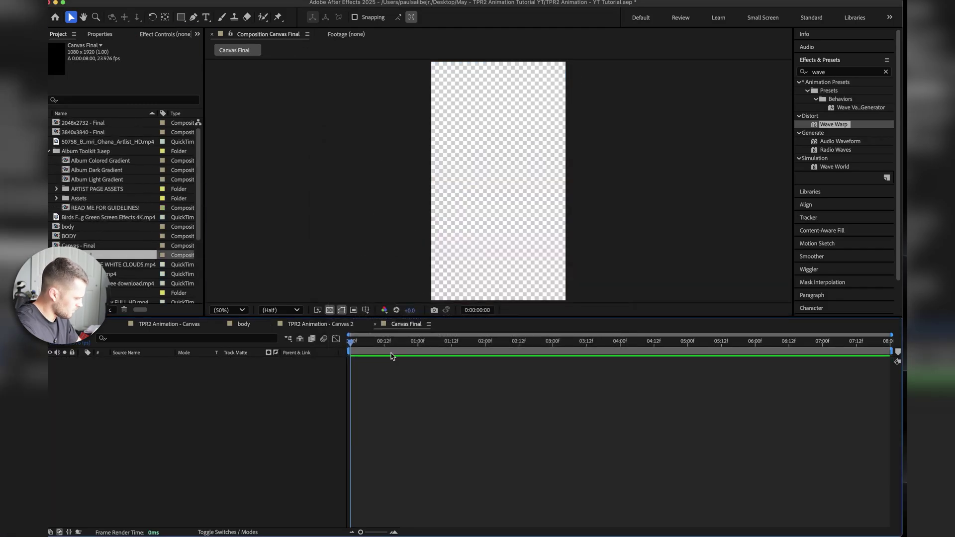
scroll(129, 289, down, 5)
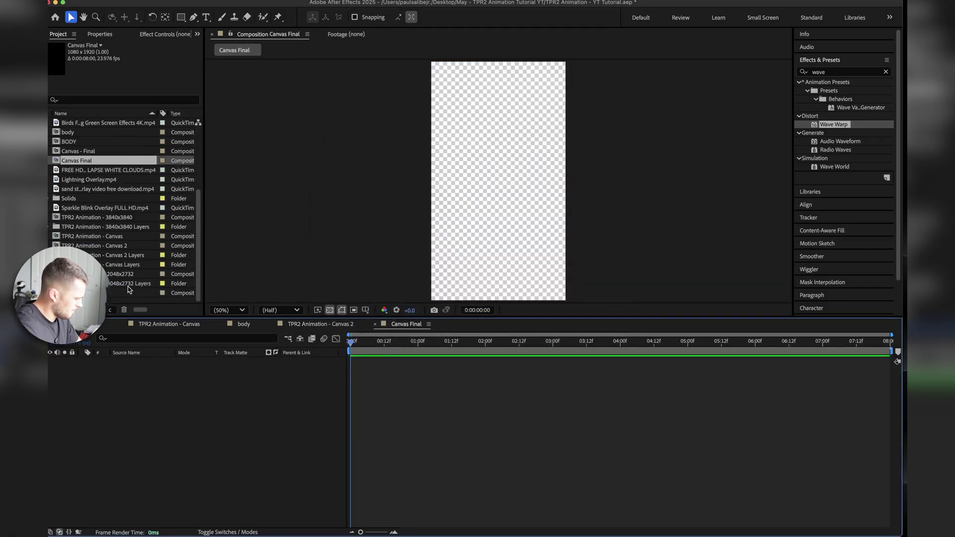
click(107, 247)
drag(110, 249, 157, 395)
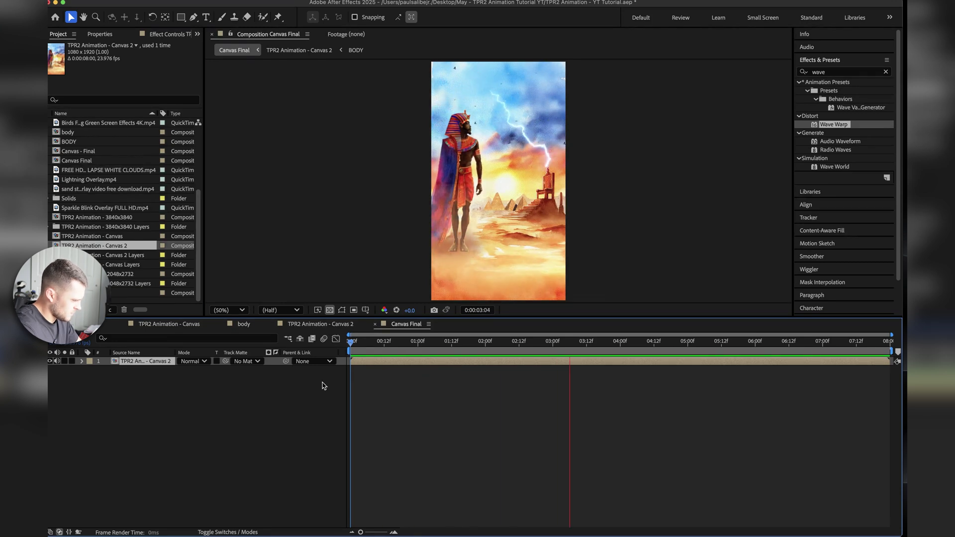
Step: Play Canvas 2, then preview Canvas Final from its first frame
click(341, 324)
key(space)
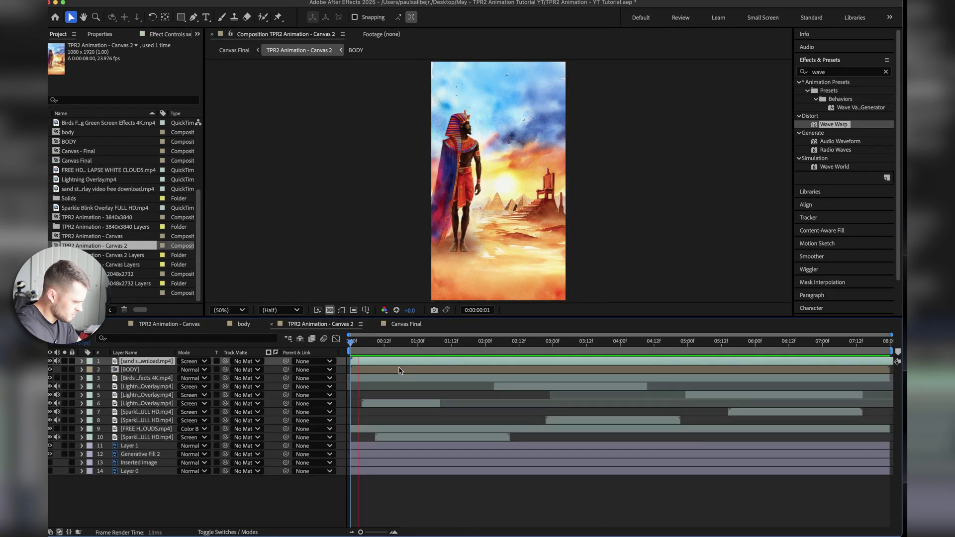
click(407, 323)
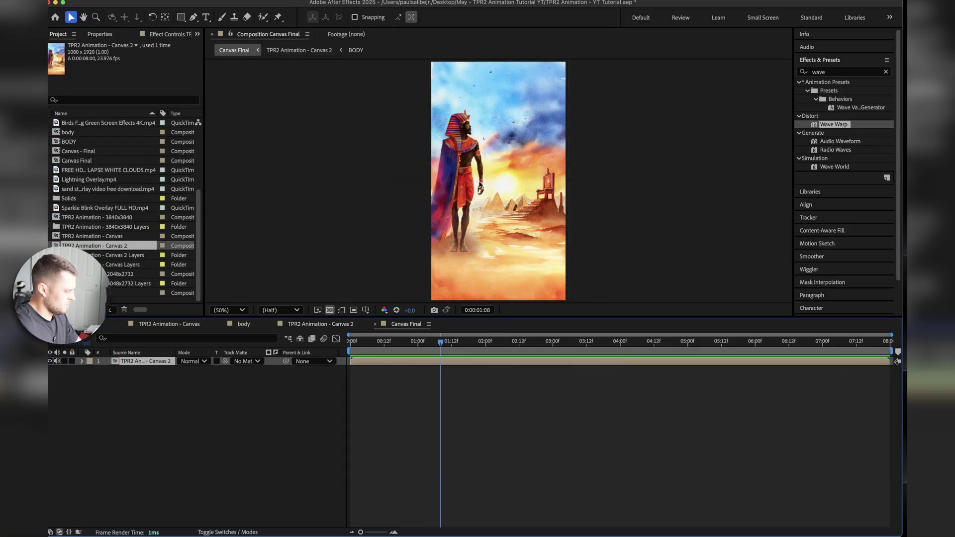
scroll(484, 172, up, 4)
scroll(484, 174, down, 3)
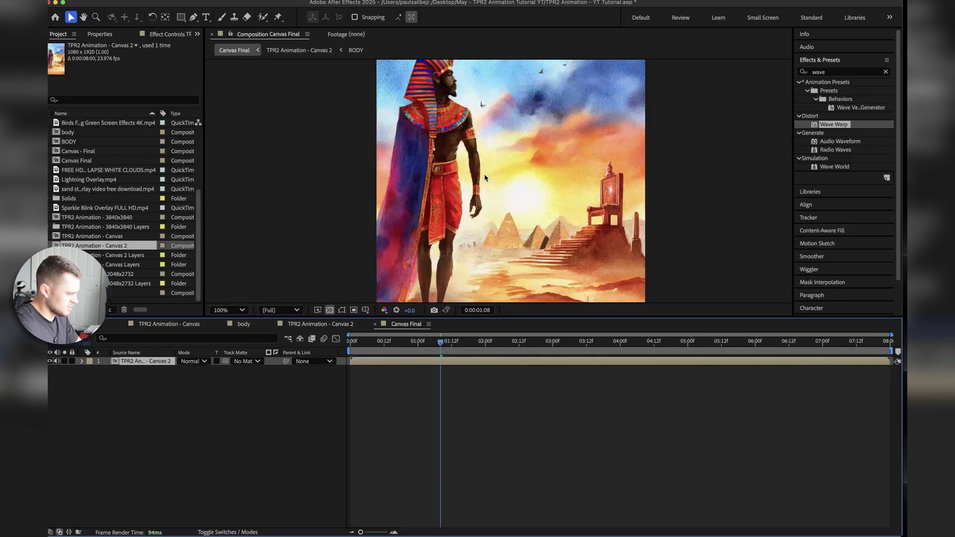
scroll(482, 164, up, 3)
scroll(480, 160, down, 4)
scroll(476, 152, up, 4)
scroll(476, 152, down, 2)
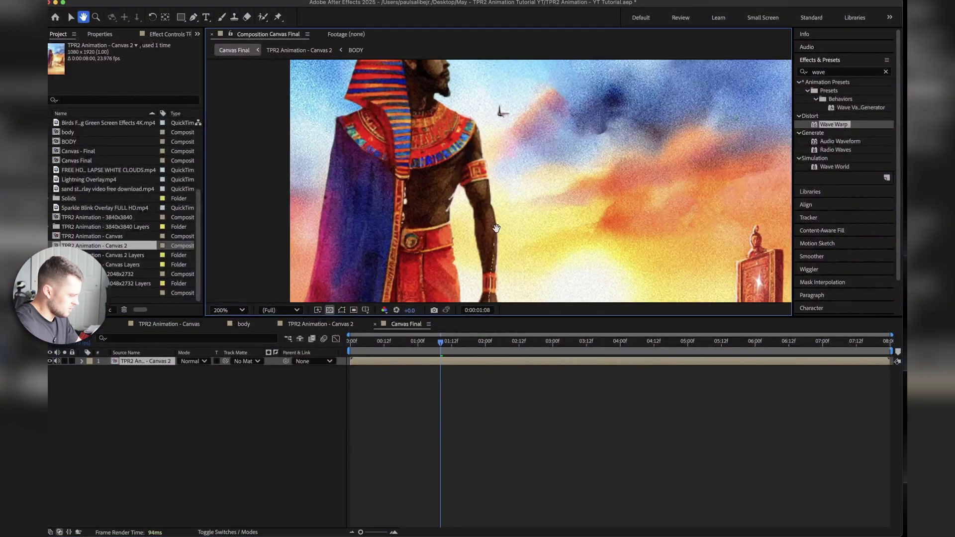
scroll(496, 136, up, 2)
key(Home)
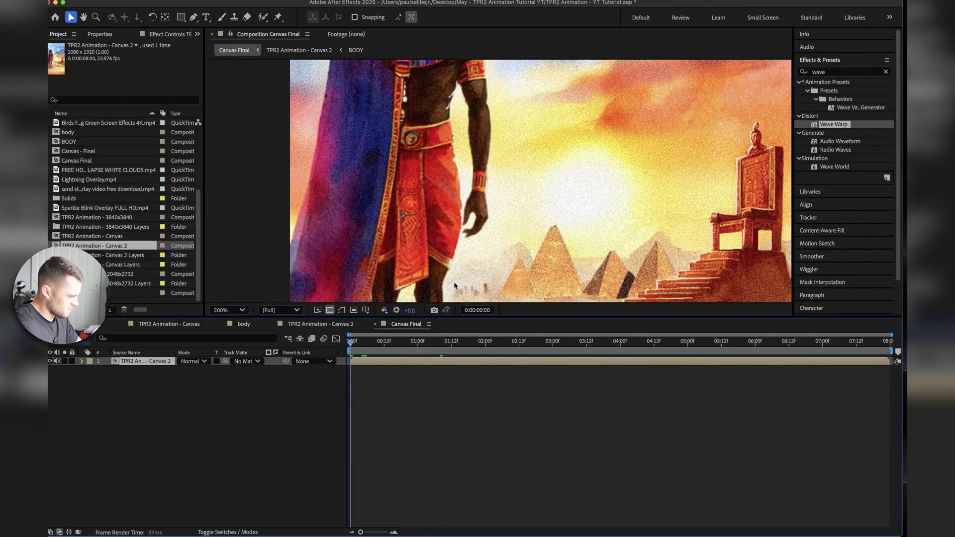
key(space)
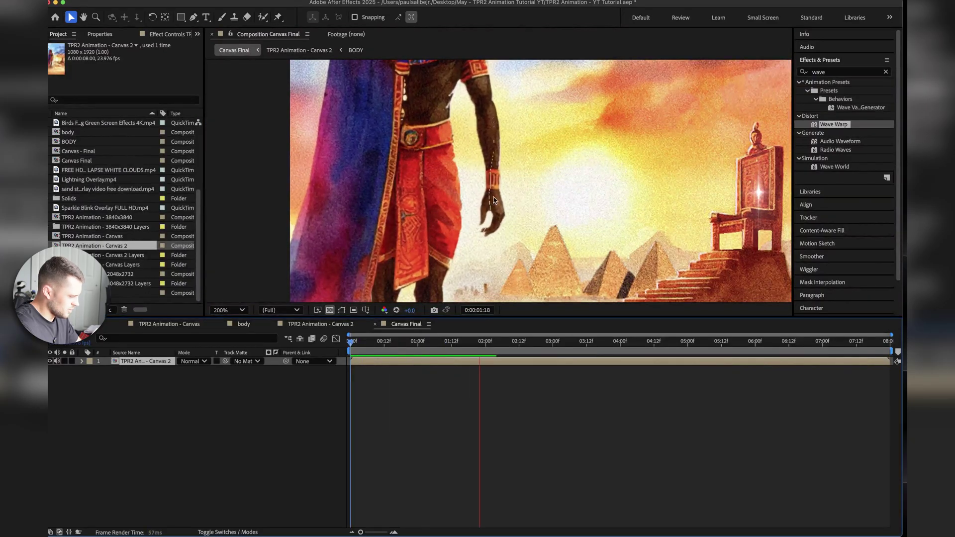
Step: In Canvas 2, scrub the BODY layer's Puppet Mesh 1 Expansion from 3.0 to 1183.0
click(320, 324)
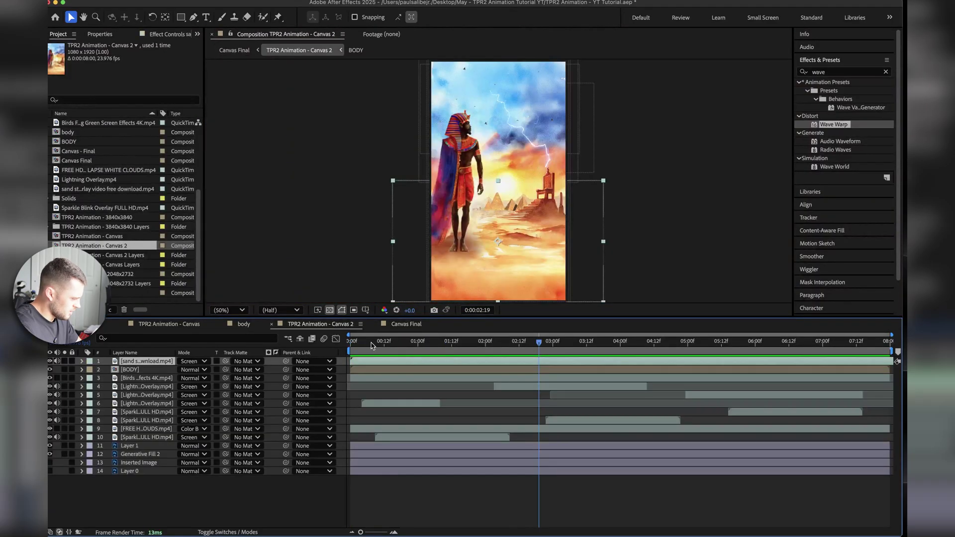
click(83, 370)
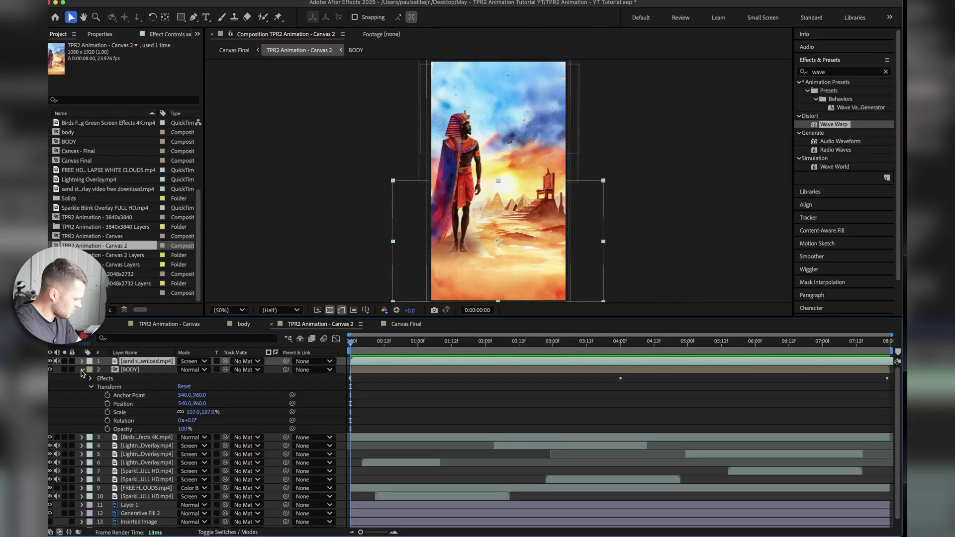
click(91, 379)
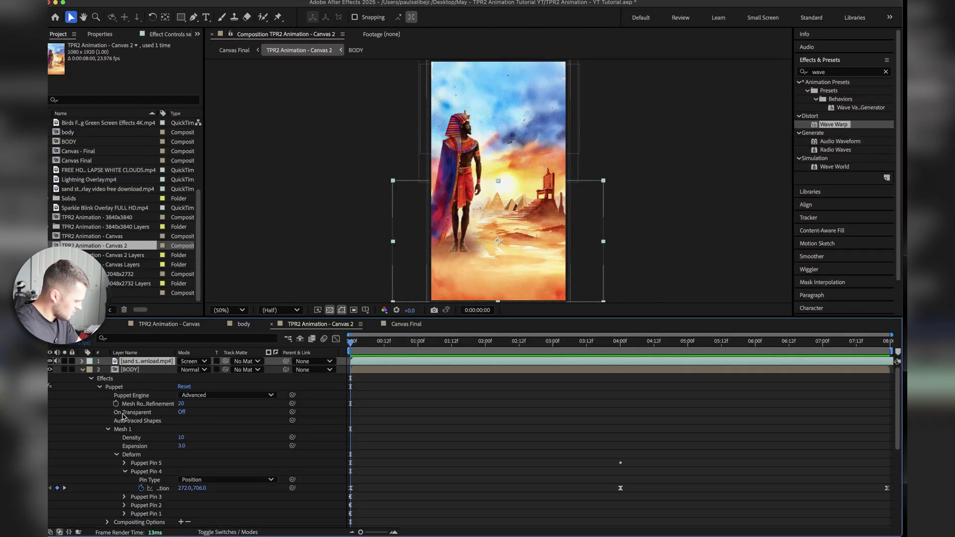
scroll(128, 421, down, 1)
scroll(181, 414, down, 2)
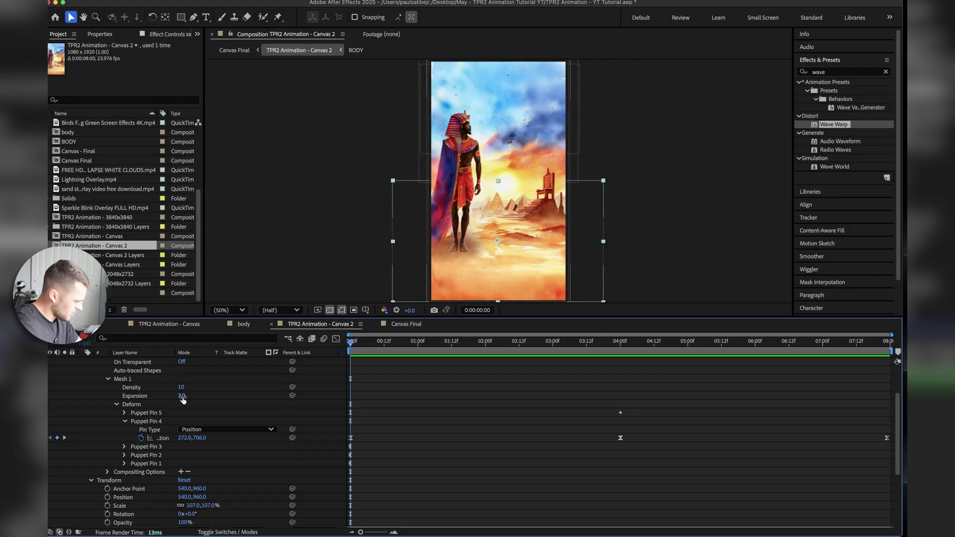
drag(182, 396, 247, 399)
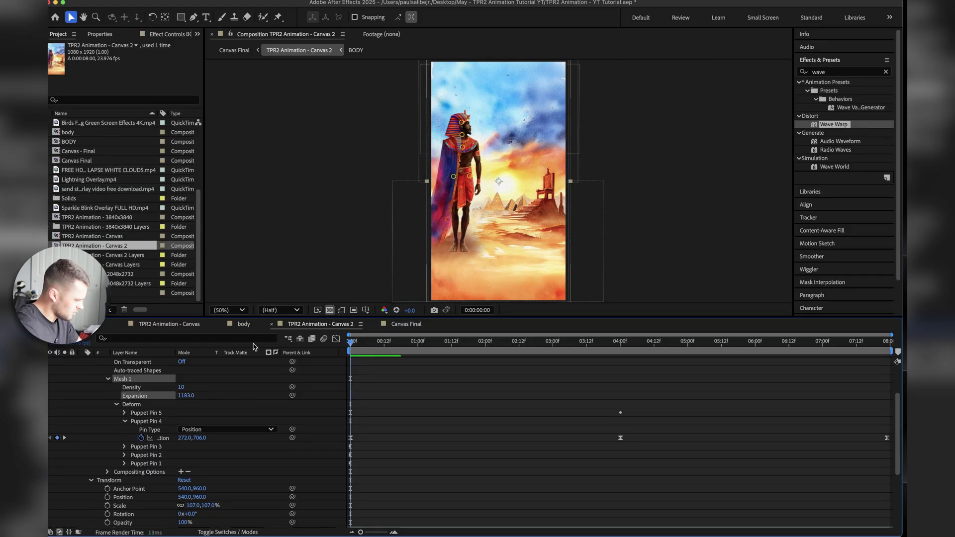
Step: Preview Canvas Final, fit the whole vertical frame in view, and play it again
click(396, 325)
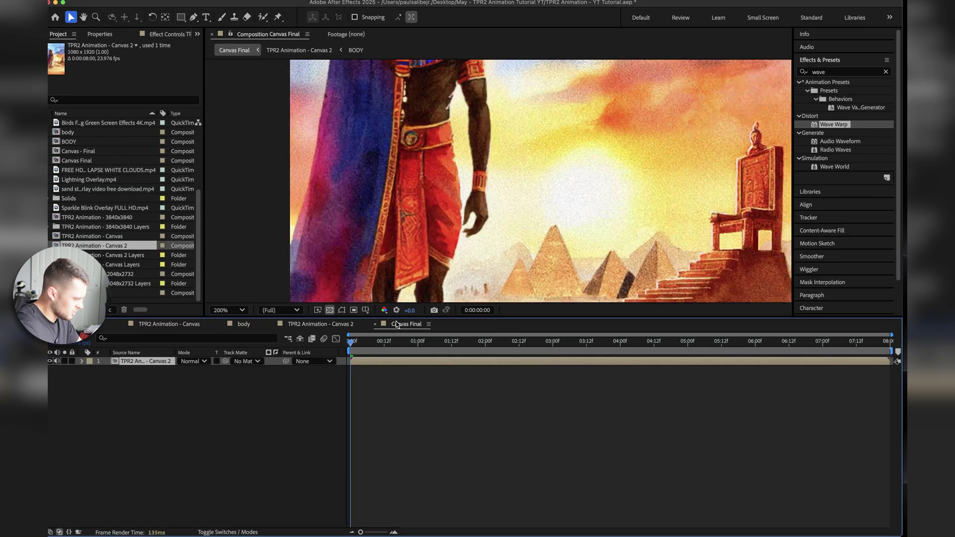
key(space)
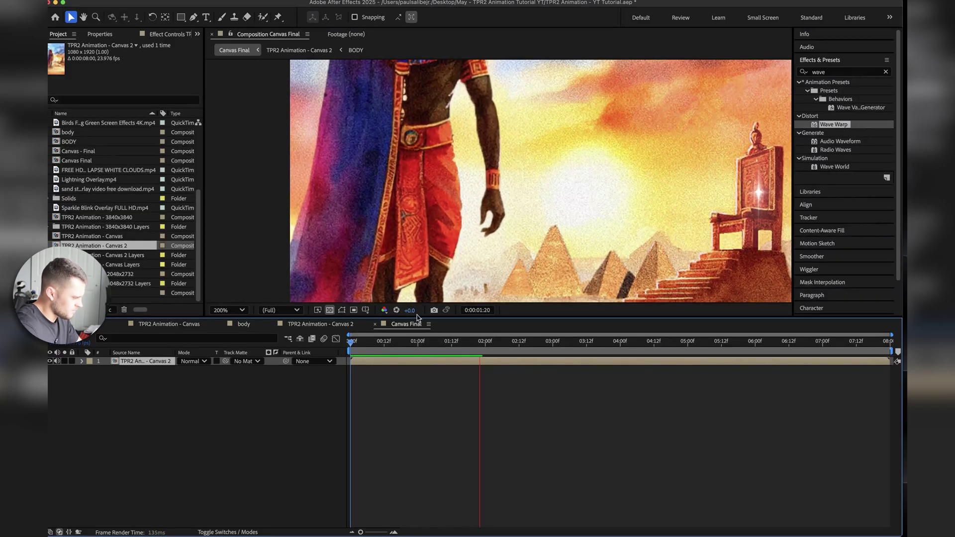
key(space)
key(shift+/)
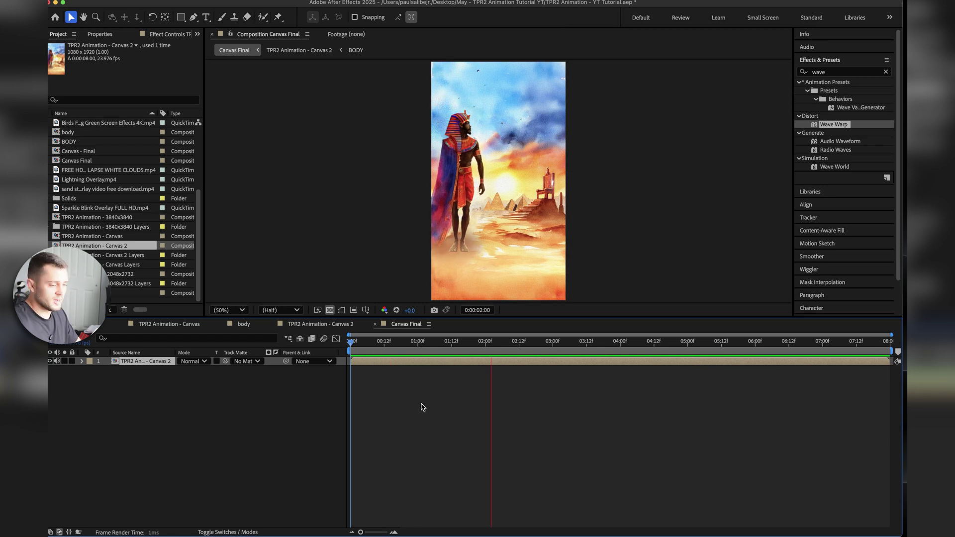
key(space)
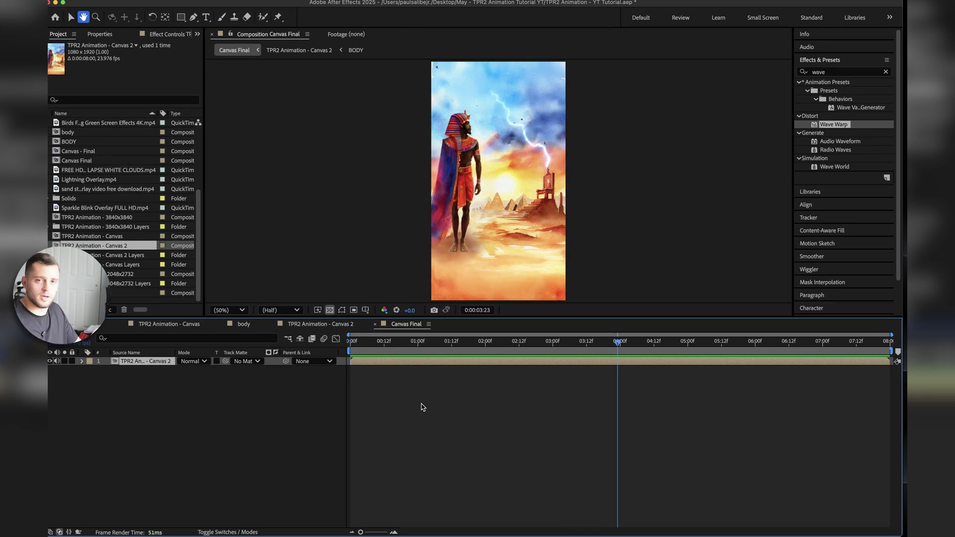